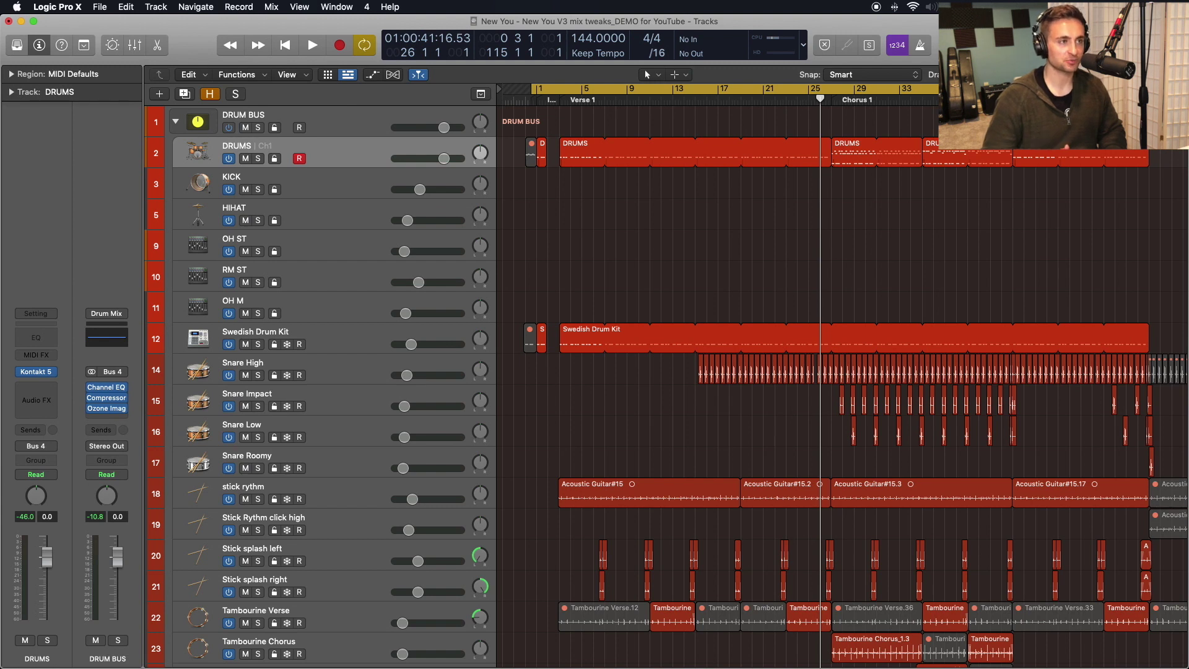
Disable Cycle and start playback from bar 27 to hear the drums
{"action": "key", "text": "c"}
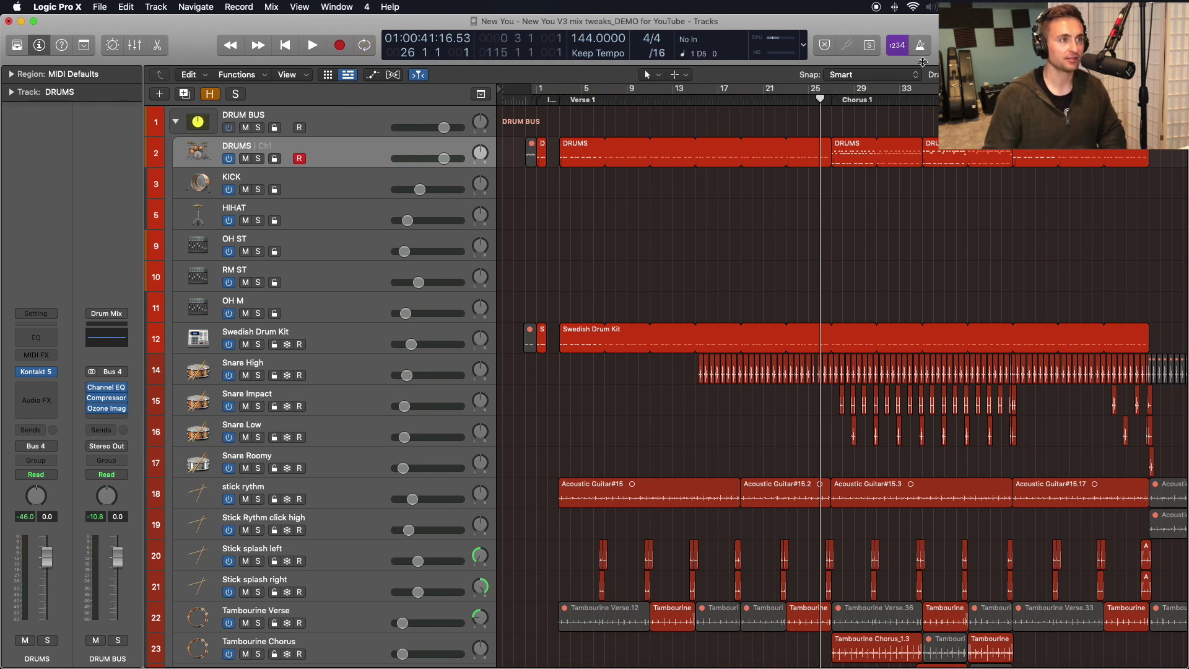
{"action": "left_click", "coordinate": [831, 100]}
{"action": "key", "text": "space"}
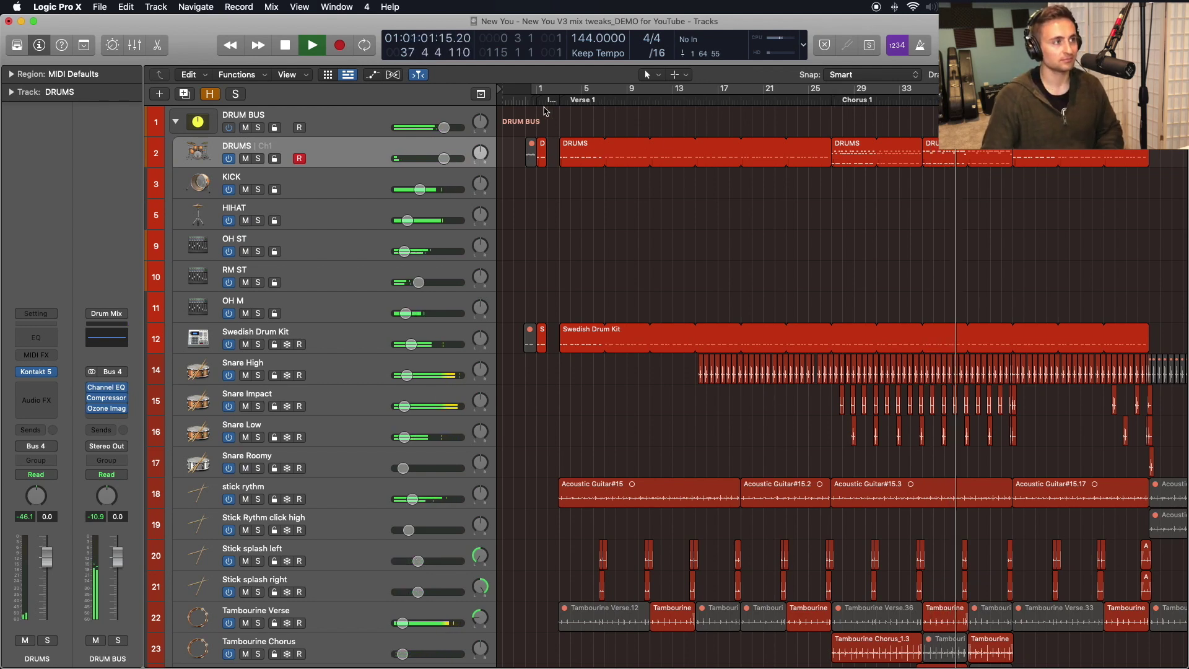
Solo the DRUM BUS track and play it from the Chorus 1 marker
{"action": "key", "text": "space"}
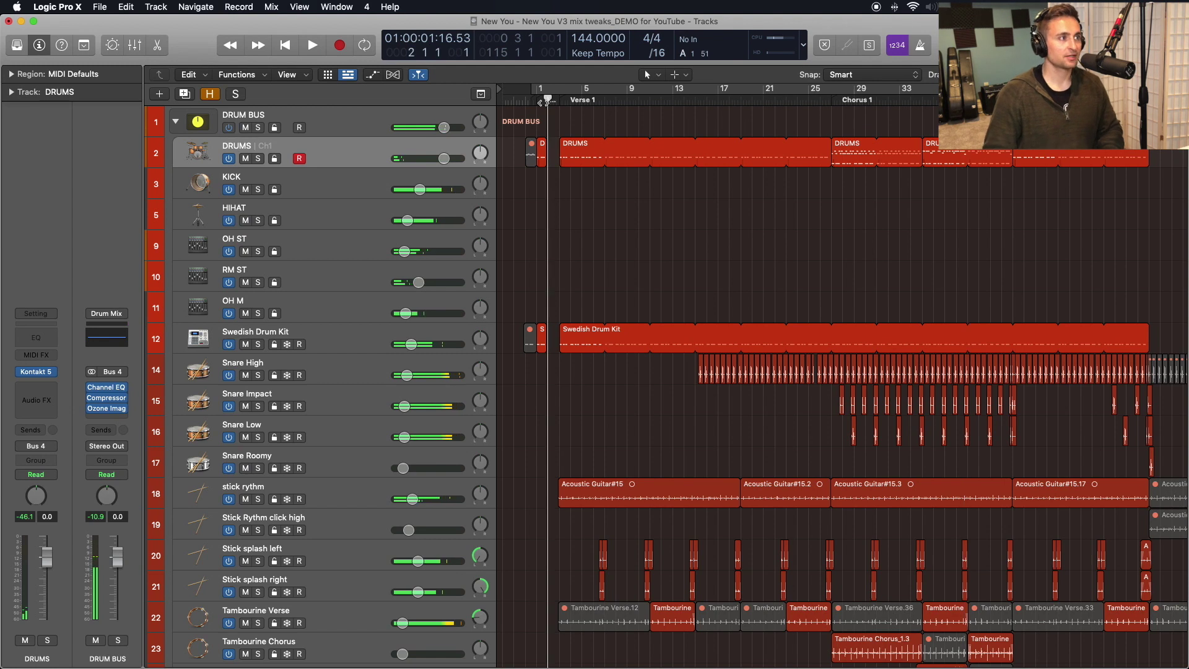
{"action": "left_click", "coordinate": [338, 121]}
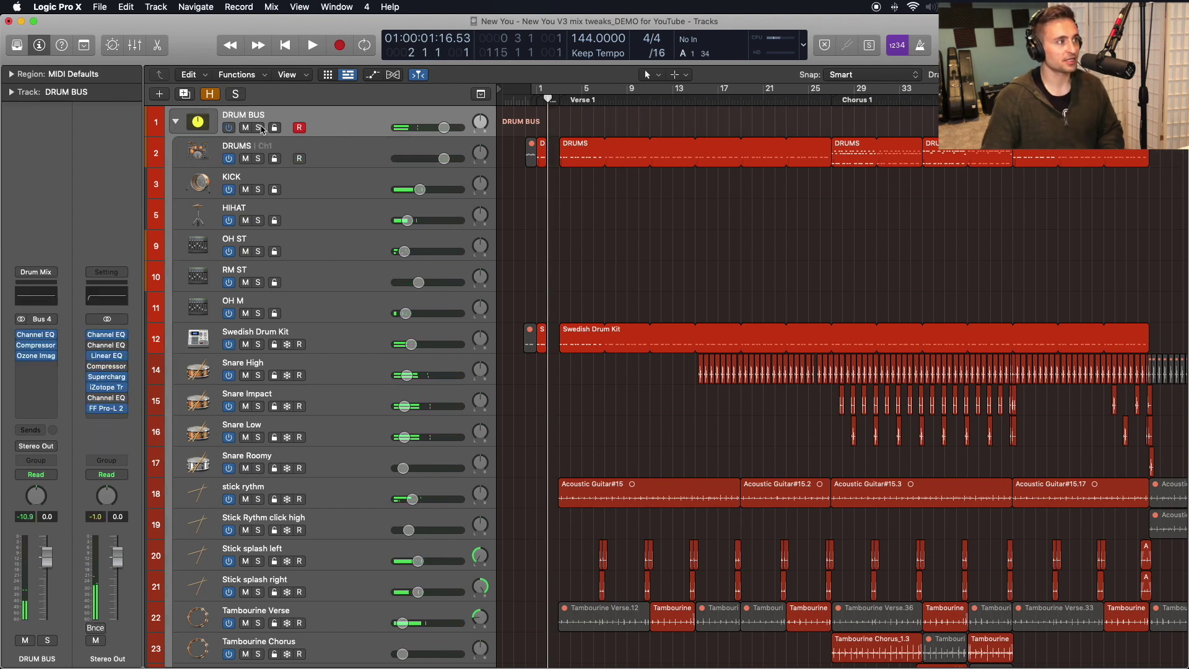
{"action": "left_click", "coordinate": [257, 127]}
{"action": "left_click", "coordinate": [831, 98]}
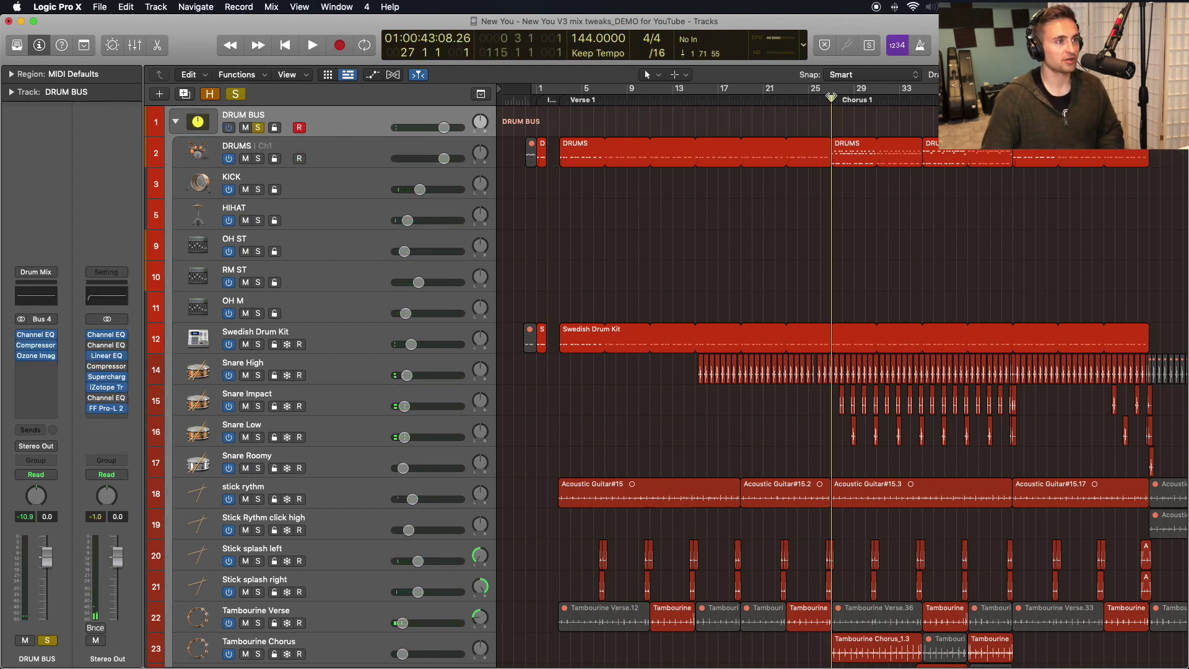
{"action": "key", "text": "space"}
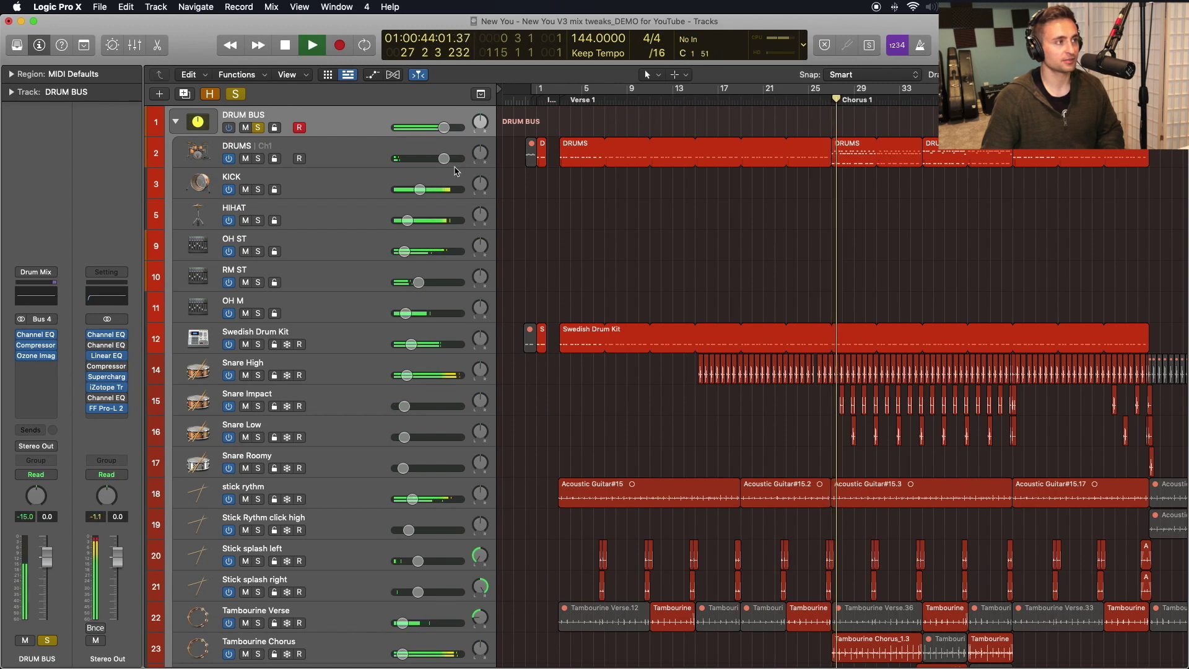
Stop playback with the DRUMS track selected and bring up its Kontakt Studio Drummer instrument
{"action": "left_click", "coordinate": [333, 180]}
{"action": "left_click", "coordinate": [335, 155]}
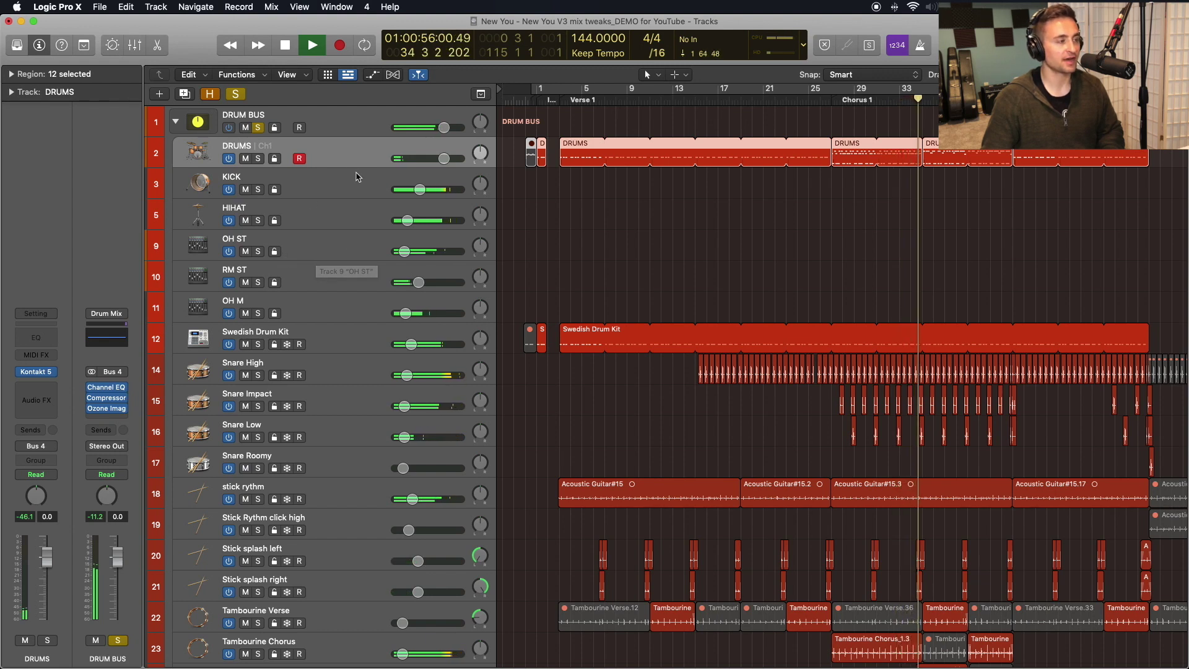
{"action": "key", "text": "space"}
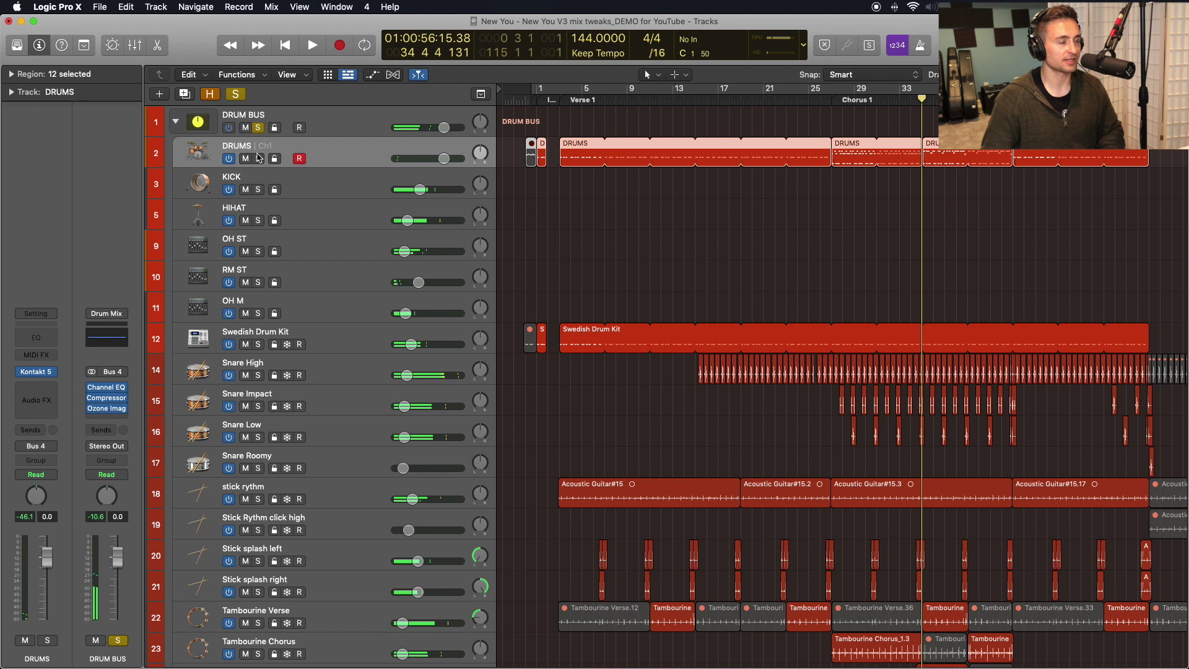
{"action": "mouse_move", "coordinate": [34, 375]}
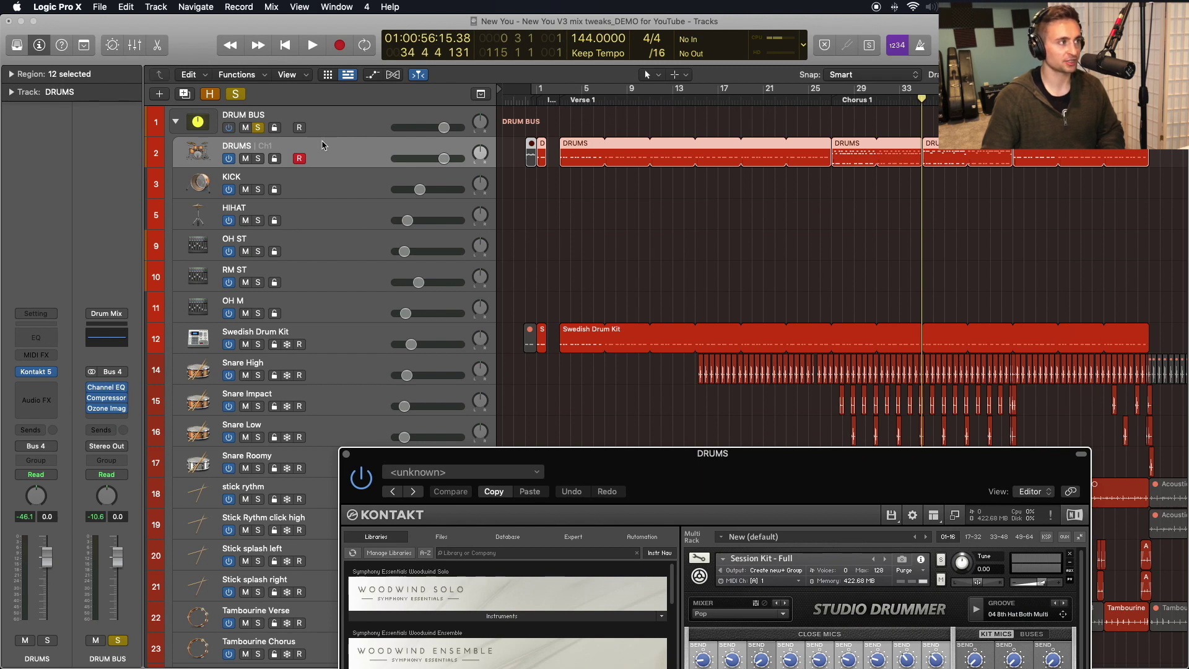
Select the KICK and HIHAT tracks and scroll Studio Drummer's mixer to inspect their output routing
{"action": "left_click", "coordinate": [308, 184]}
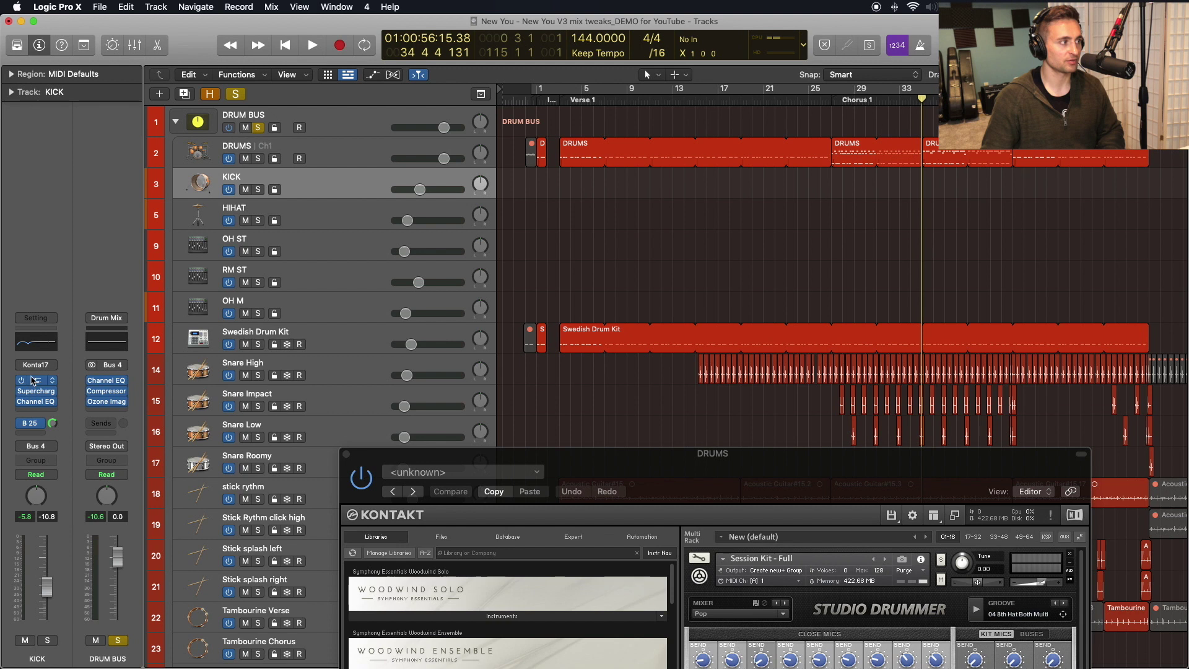
{"action": "left_click", "coordinate": [301, 213]}
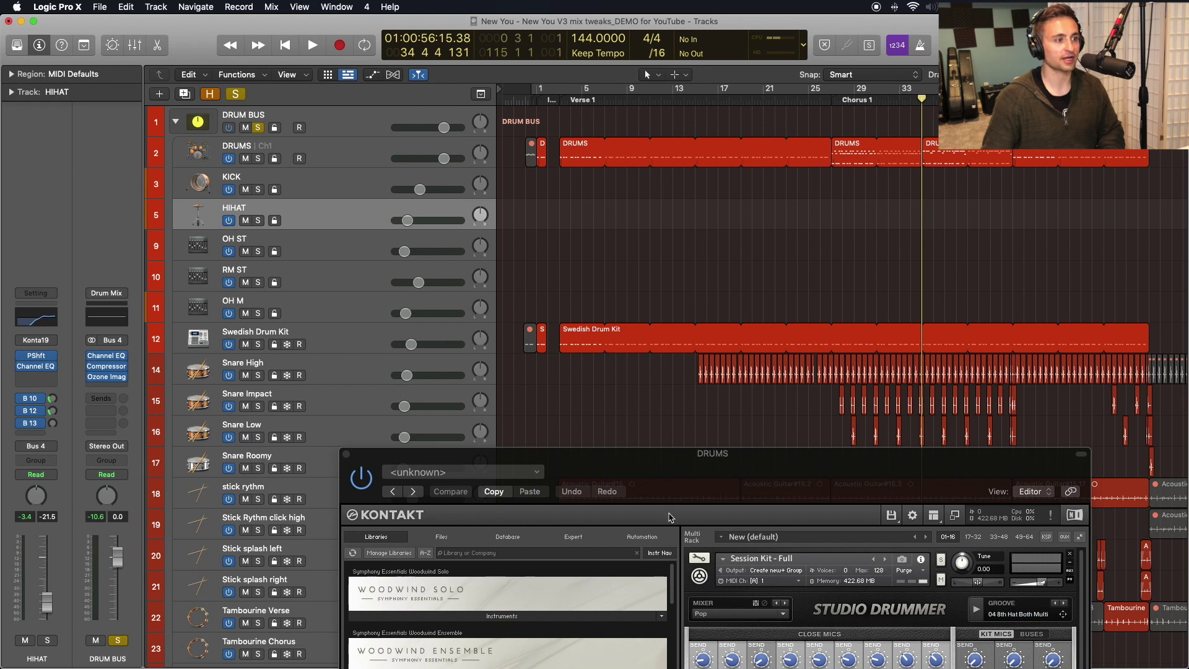
{"action": "left_click_drag", "start_coordinate": [698, 481], "coordinate": [566, 69]}
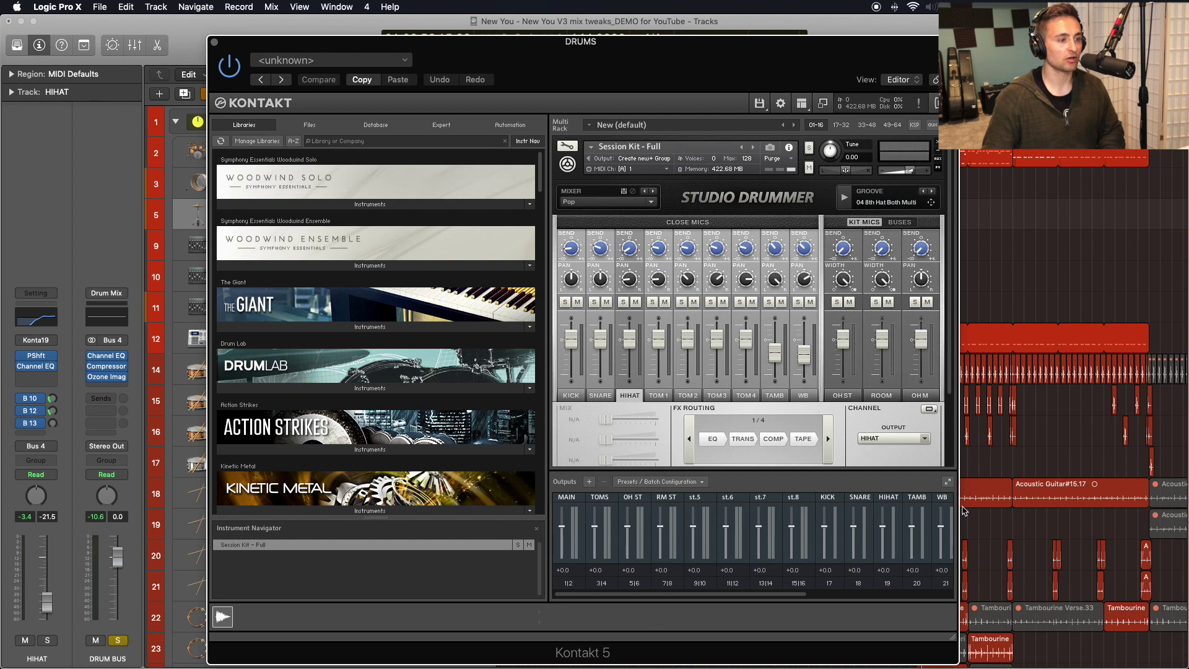
{"action": "scroll", "coordinate": [795, 517], "scroll_direction": "right", "scroll_amount": 5}
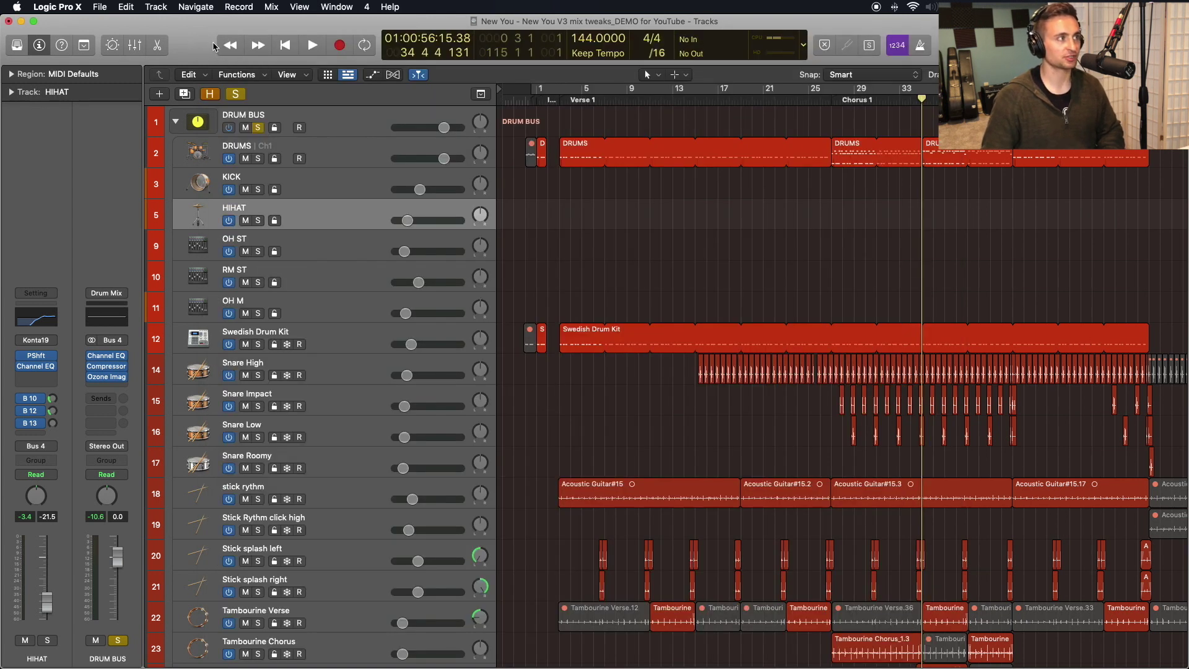
Close the Kontakt window and begin adding a new track below DRUMS
{"action": "left_click", "coordinate": [214, 43]}
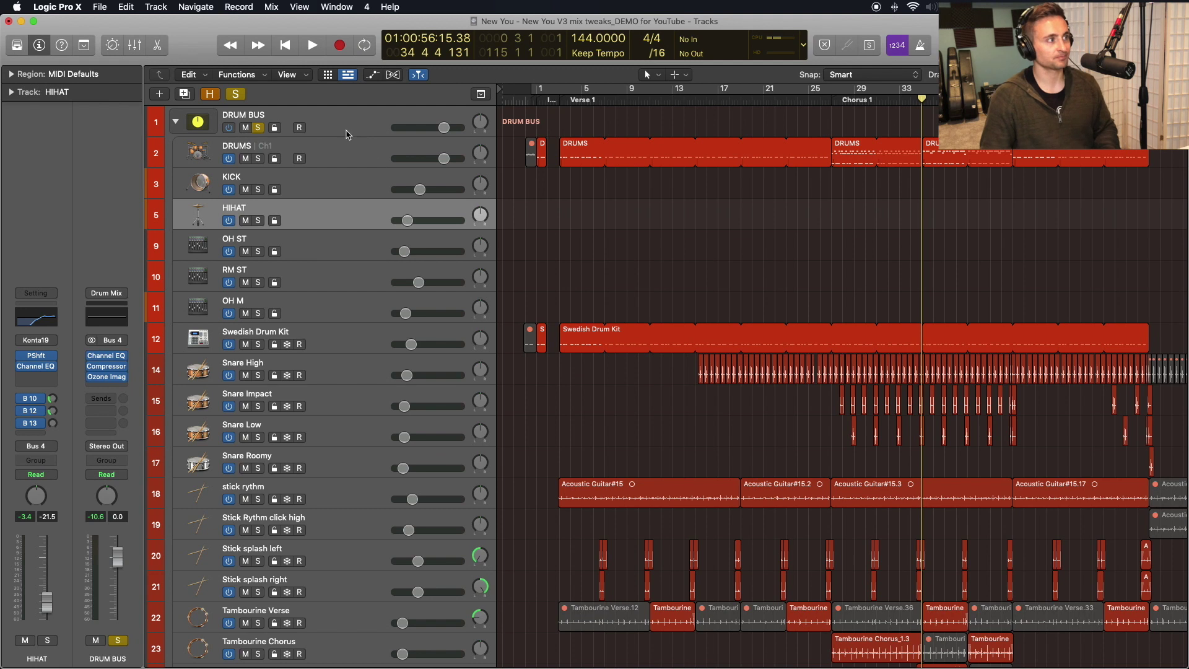
{"action": "left_click", "coordinate": [360, 151]}
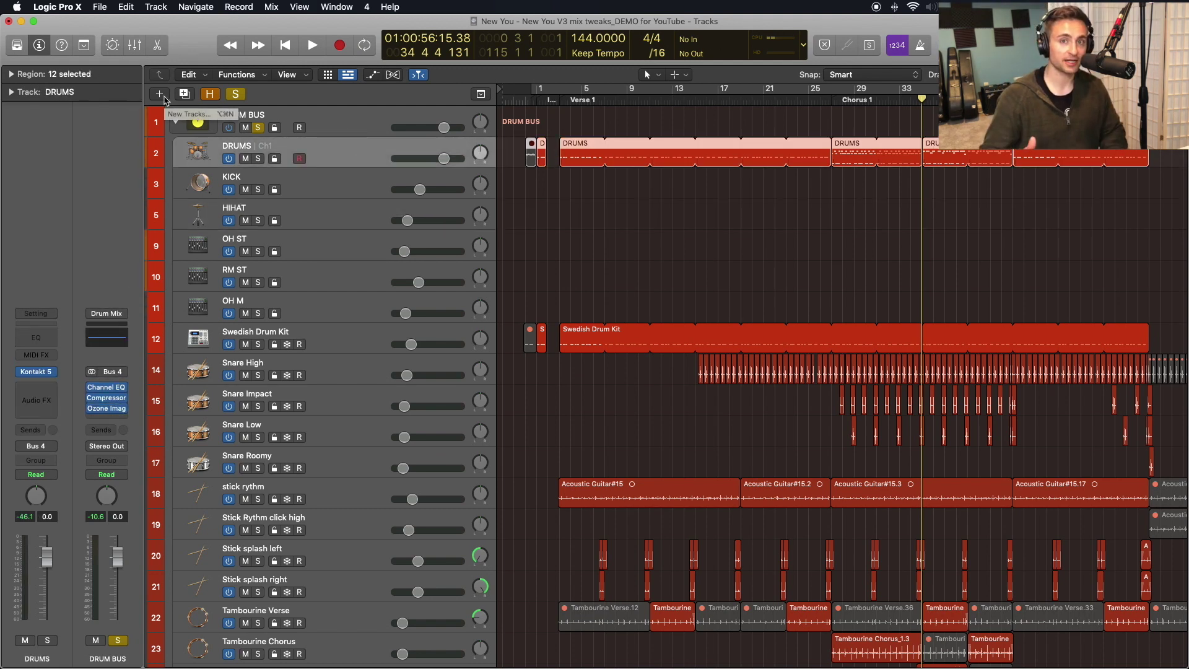
{"action": "left_click", "coordinate": [164, 98]}
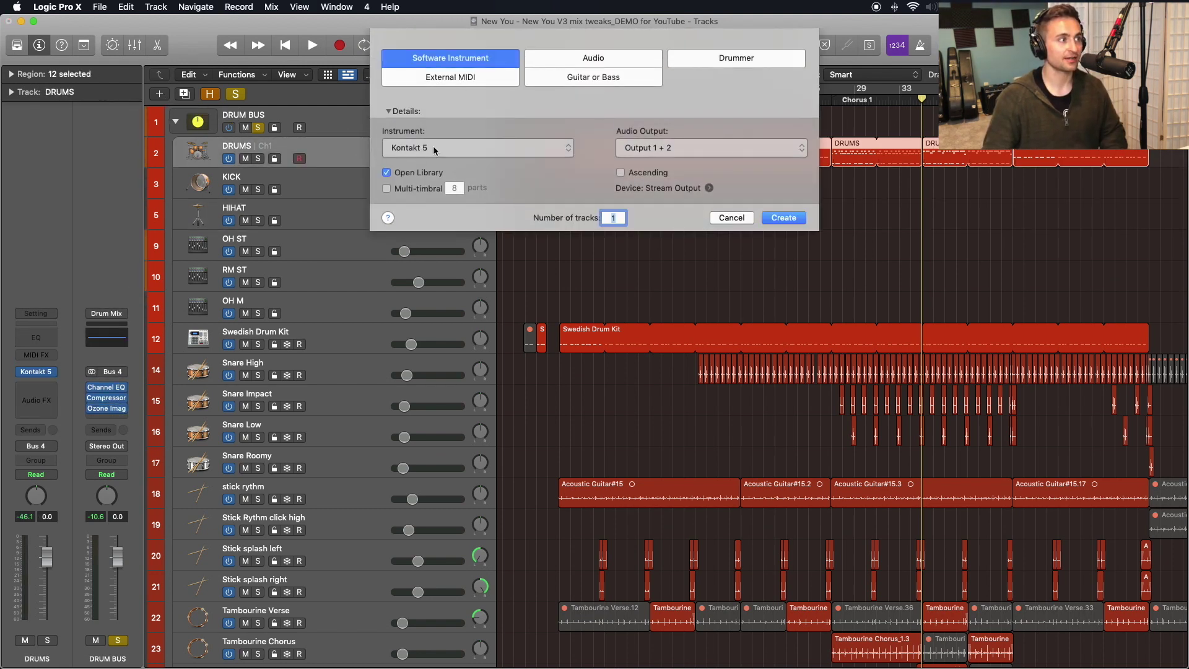
Create a software instrument track using AU Instruments > Native Instruments > Kontakt 5 multi-output
{"action": "left_click", "coordinate": [526, 143]}
{"action": "mouse_move", "coordinate": [527, 438]}
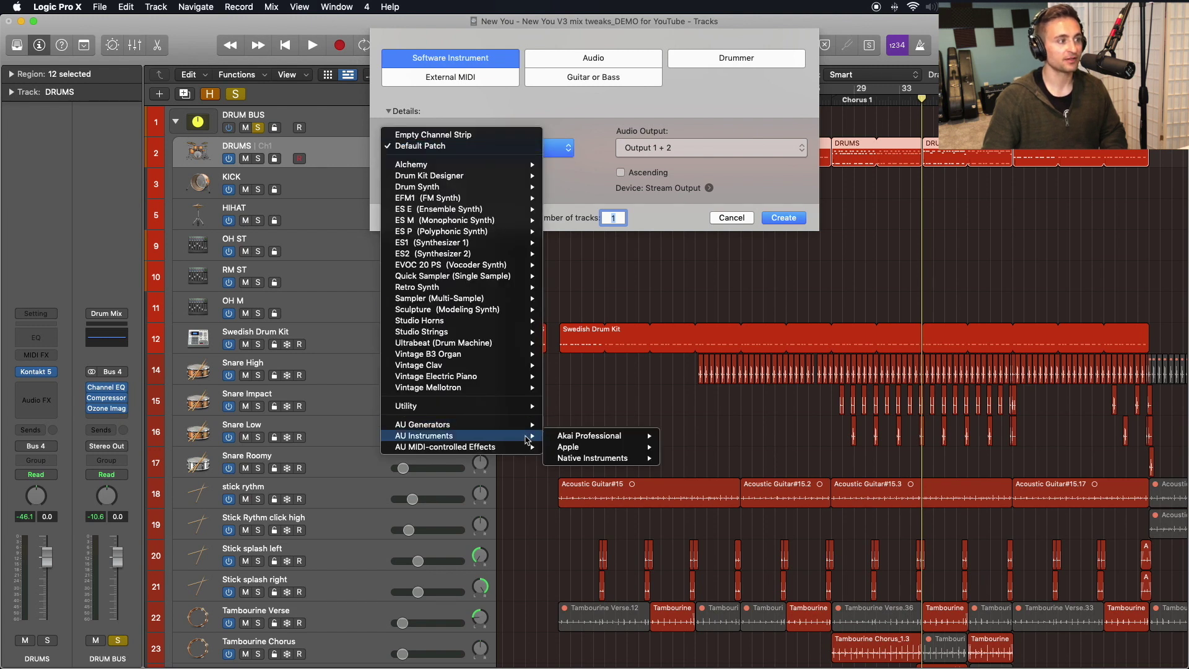
{"action": "mouse_move", "coordinate": [610, 458]}
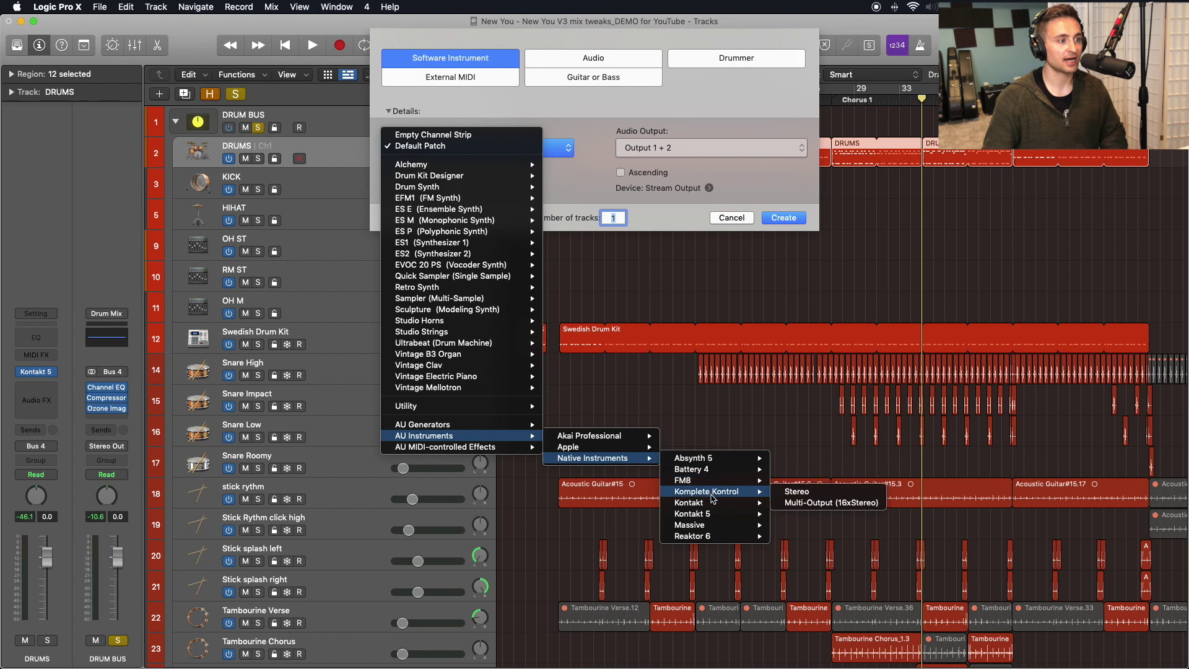
{"action": "mouse_move", "coordinate": [718, 514]}
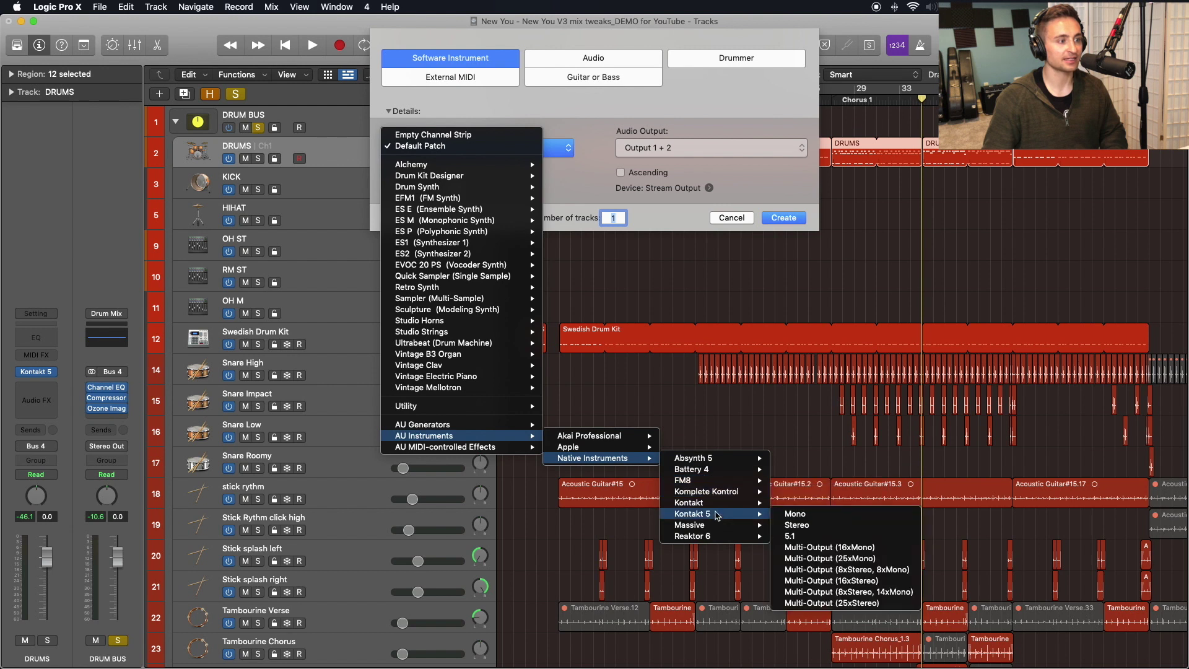
{"action": "left_click", "coordinate": [894, 572]}
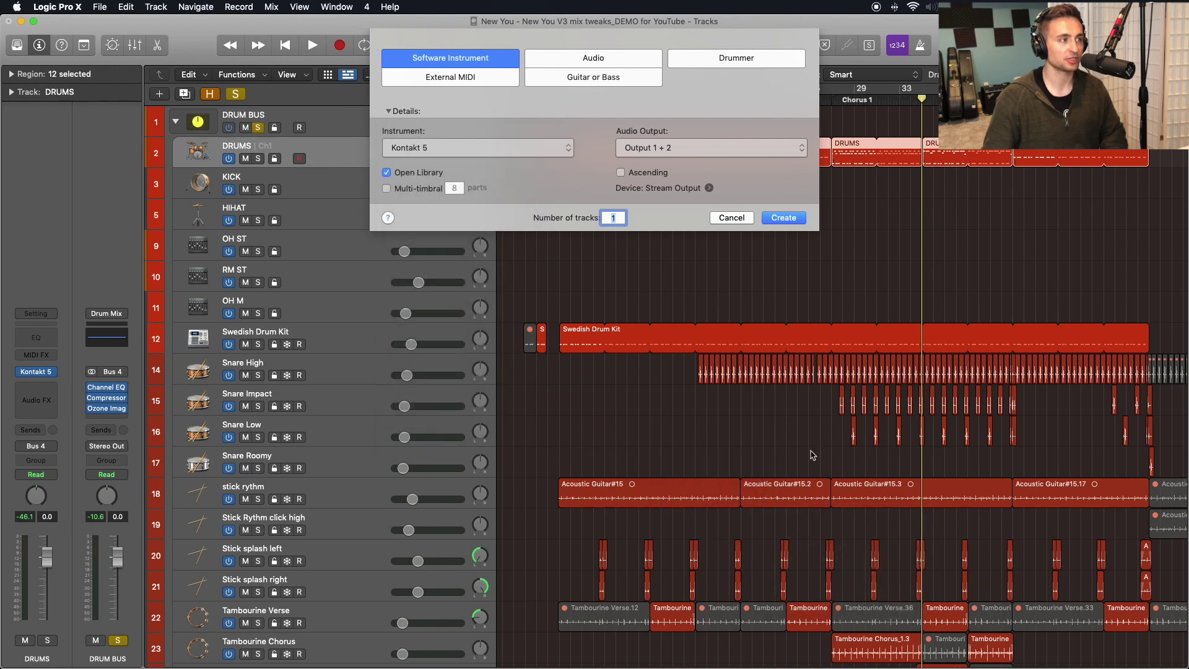
{"action": "left_click", "coordinate": [778, 219]}
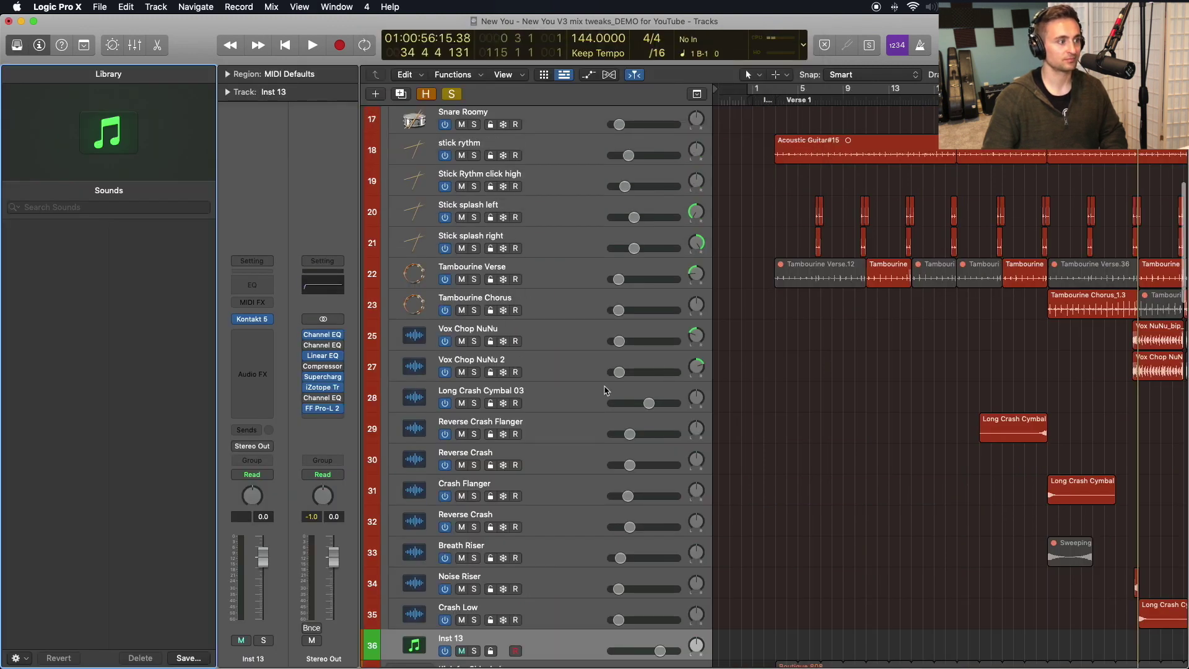
Rename the Inst 13 track to 'Tutorial Kontakt', correcting the misspelled ending
{"action": "scroll", "coordinate": [605, 390], "scroll_direction": "up", "scroll_amount": 10}
{"action": "scroll", "coordinate": [605, 390], "scroll_direction": "down", "scroll_amount": 2}
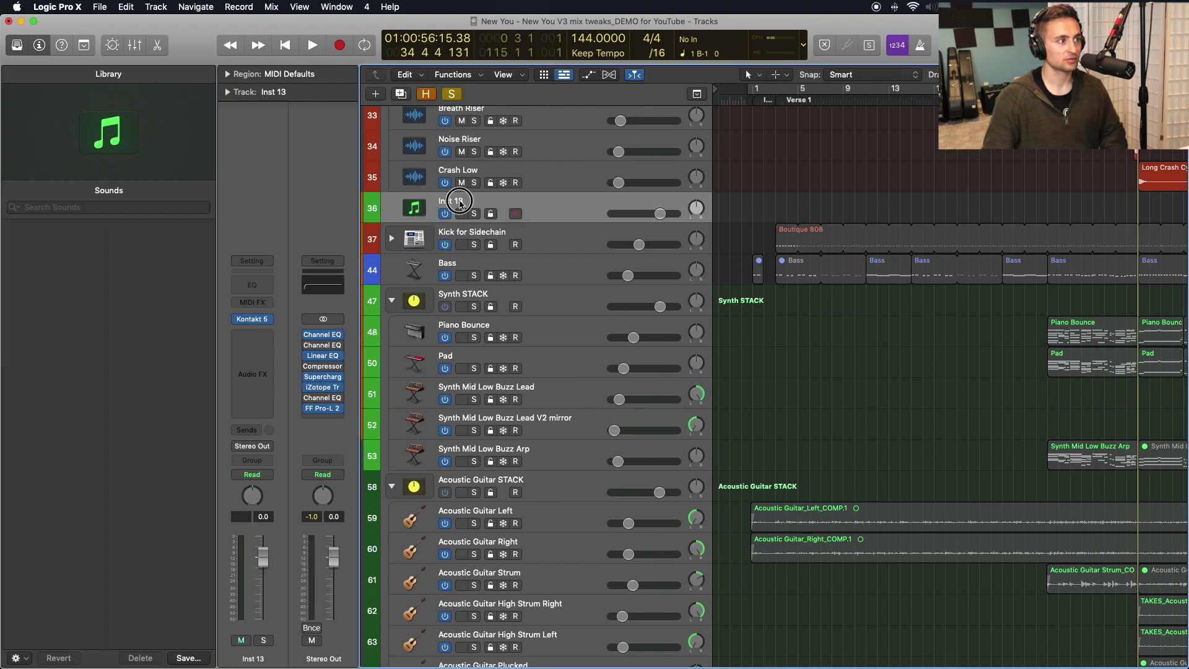
{"action": "double_click", "coordinate": [460, 200]}
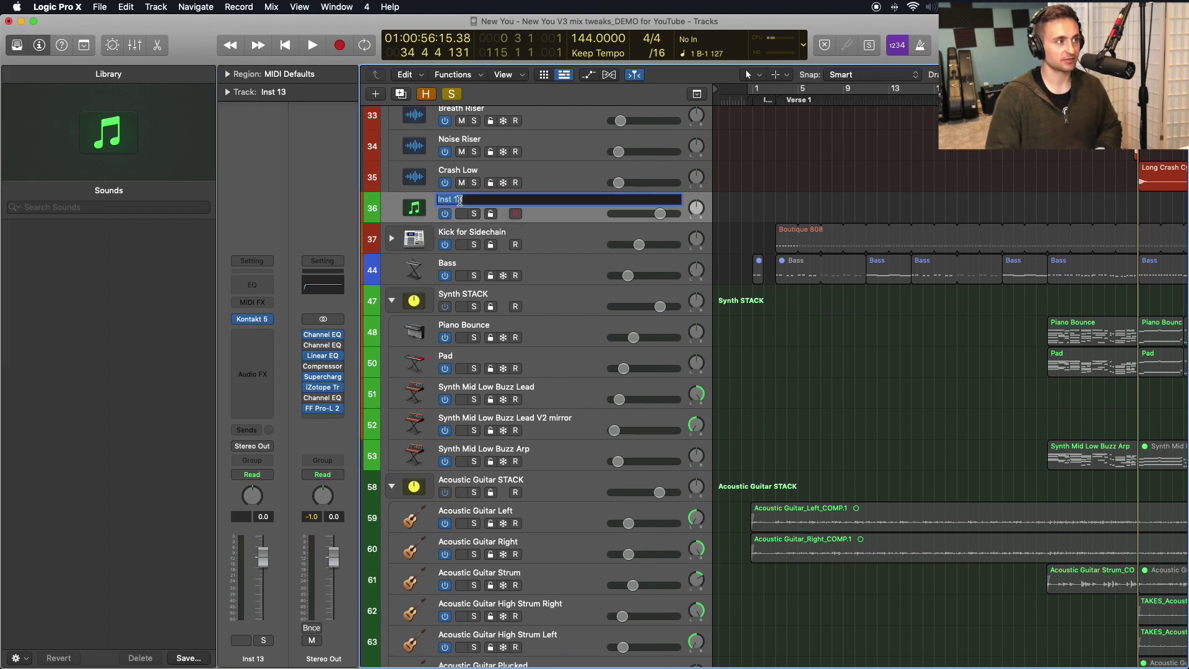
{"action": "type", "text": "Tutorial"}
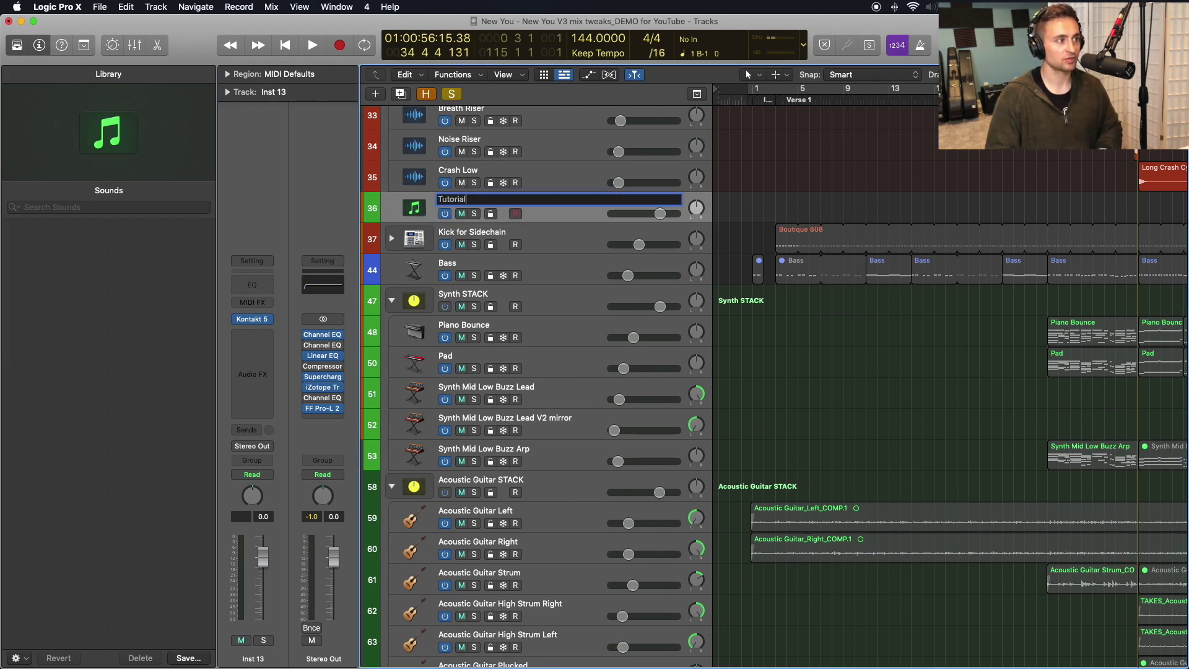
{"action": "type", "text": " Kontact"}
{"action": "key", "text": "BackSpace"}
{"action": "key", "text": "BackSpace"}
{"action": "type", "text": "kt"}
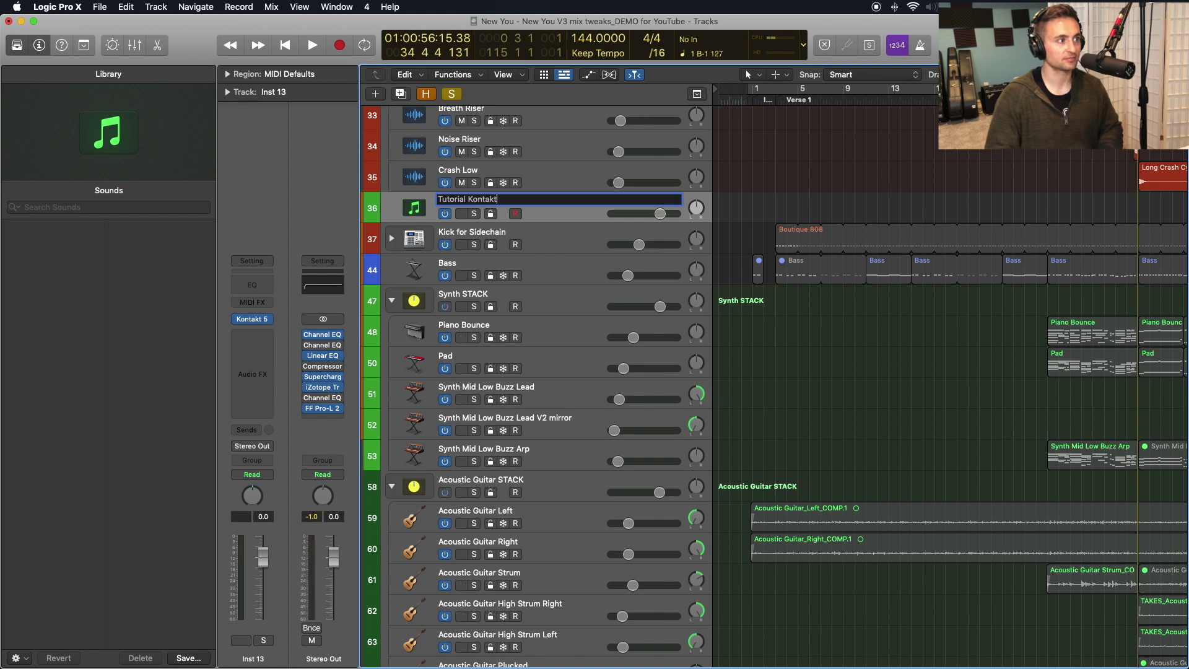
{"action": "key", "text": "Return"}
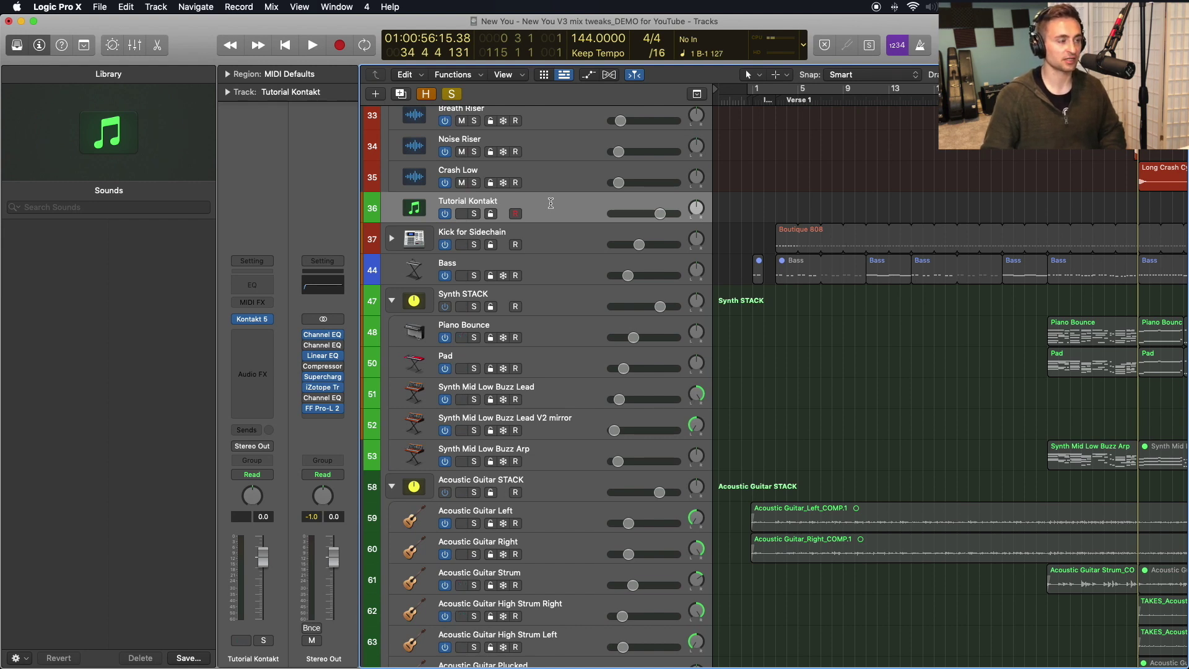
{"action": "mouse_move", "coordinate": [254, 321]}
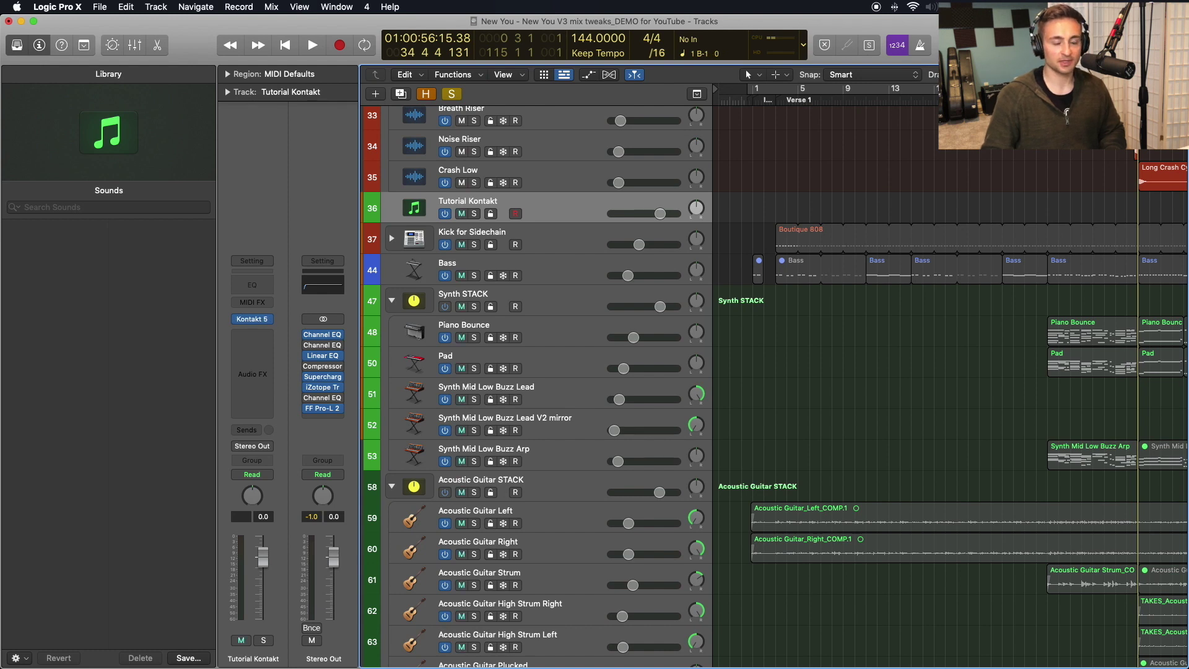
Show the Mixer and add six aux strips for Tutorial Kontakt's extra outputs
{"action": "key", "text": "x"}
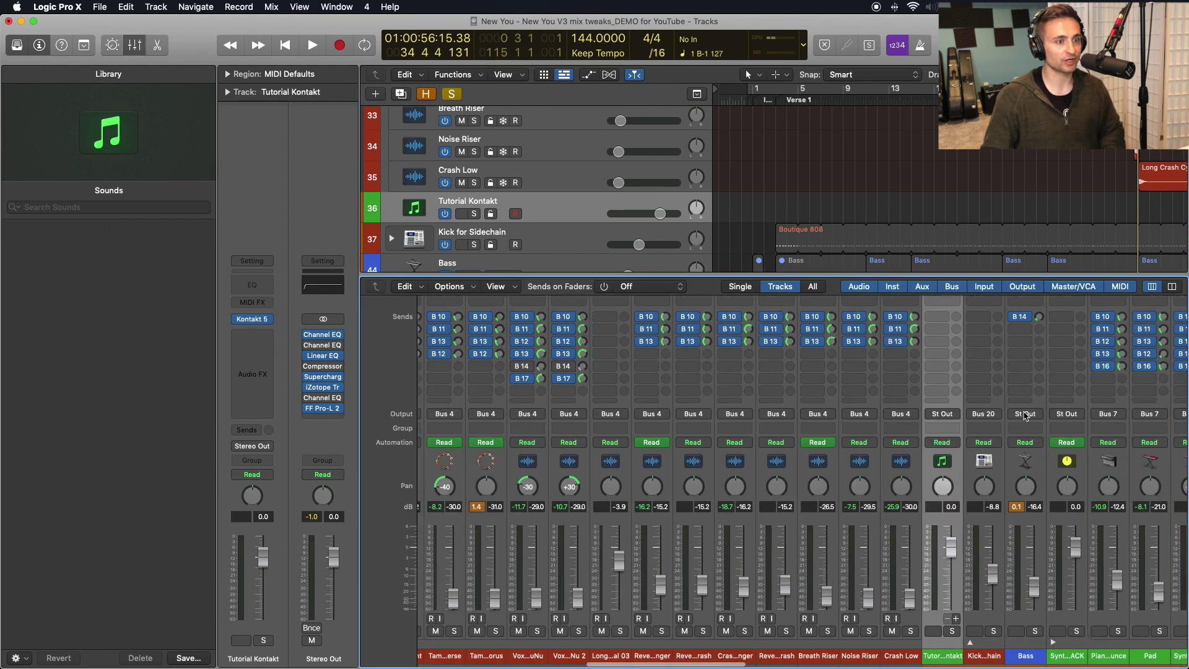
{"action": "scroll", "coordinate": [1025, 416], "scroll_direction": "right", "scroll_amount": 5}
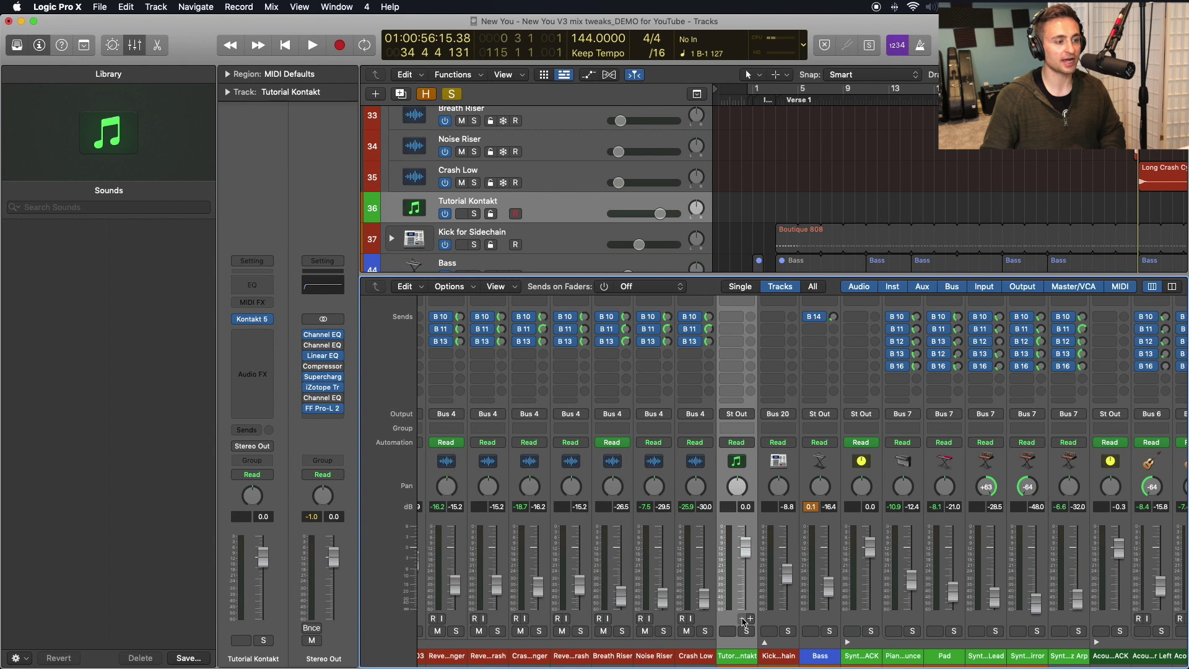
{"action": "left_click", "coordinate": [751, 619]}
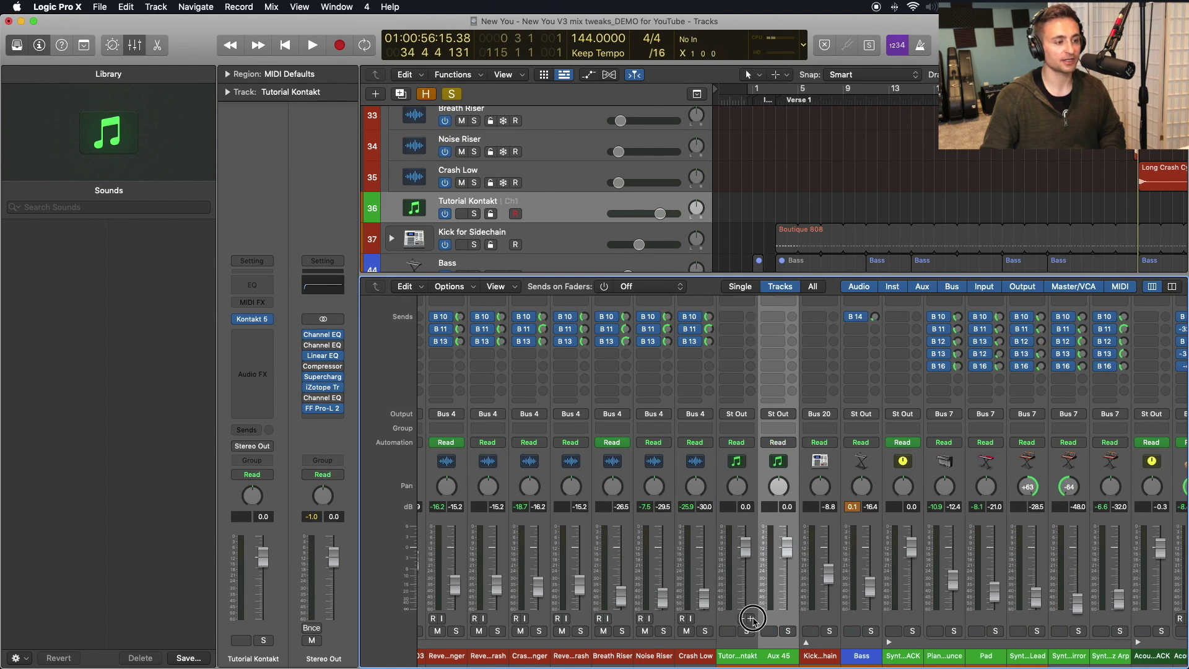
{"action": "left_click", "coordinate": [751, 618]}
{"action": "left_click", "coordinate": [751, 619]}
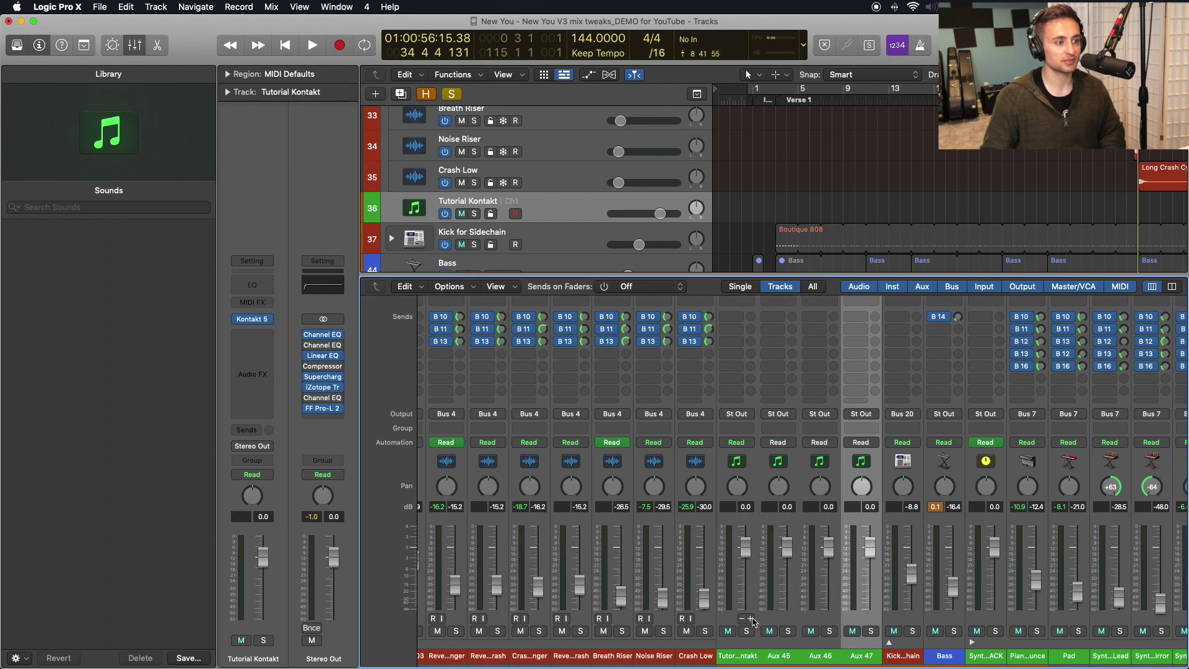
{"action": "left_click", "coordinate": [751, 618]}
{"action": "left_click", "coordinate": [751, 619]}
{"action": "left_click", "coordinate": [751, 618]}
{"action": "left_click", "coordinate": [751, 619]}
Add three more Kontakt output aux strips beside the Tutorial Kontakt channel
{"action": "scroll", "coordinate": [752, 620], "scroll_direction": "up", "scroll_amount": 5}
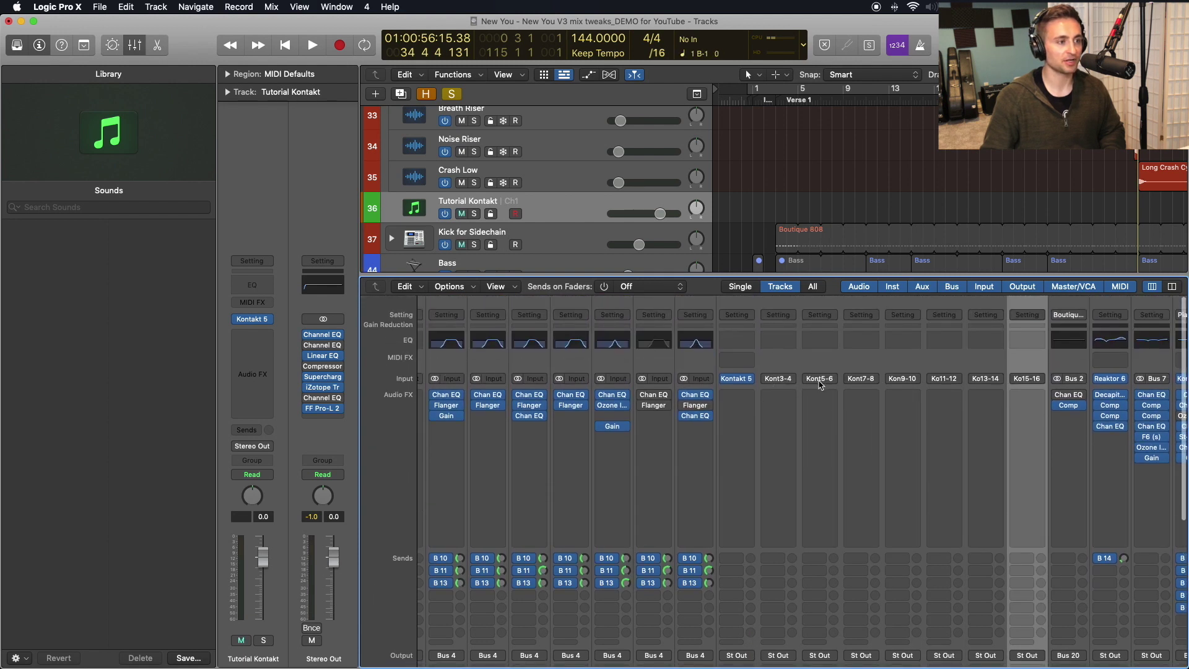
{"action": "scroll", "coordinate": [826, 380], "scroll_direction": "down", "scroll_amount": 10}
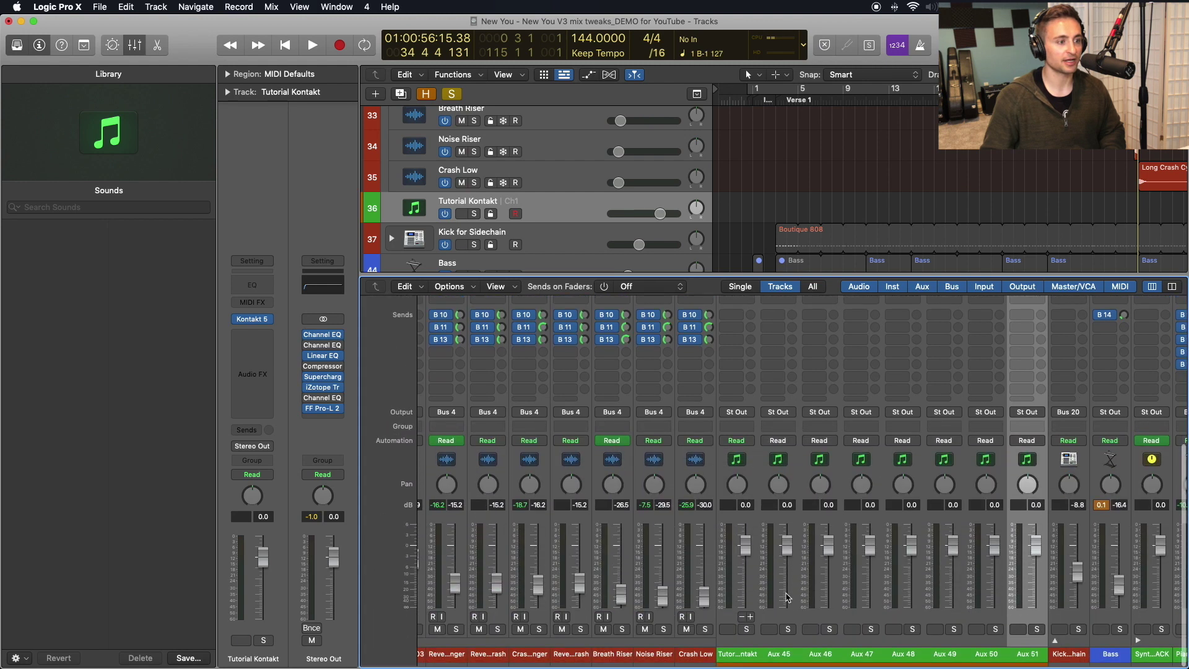
{"action": "left_click", "coordinate": [752, 618]}
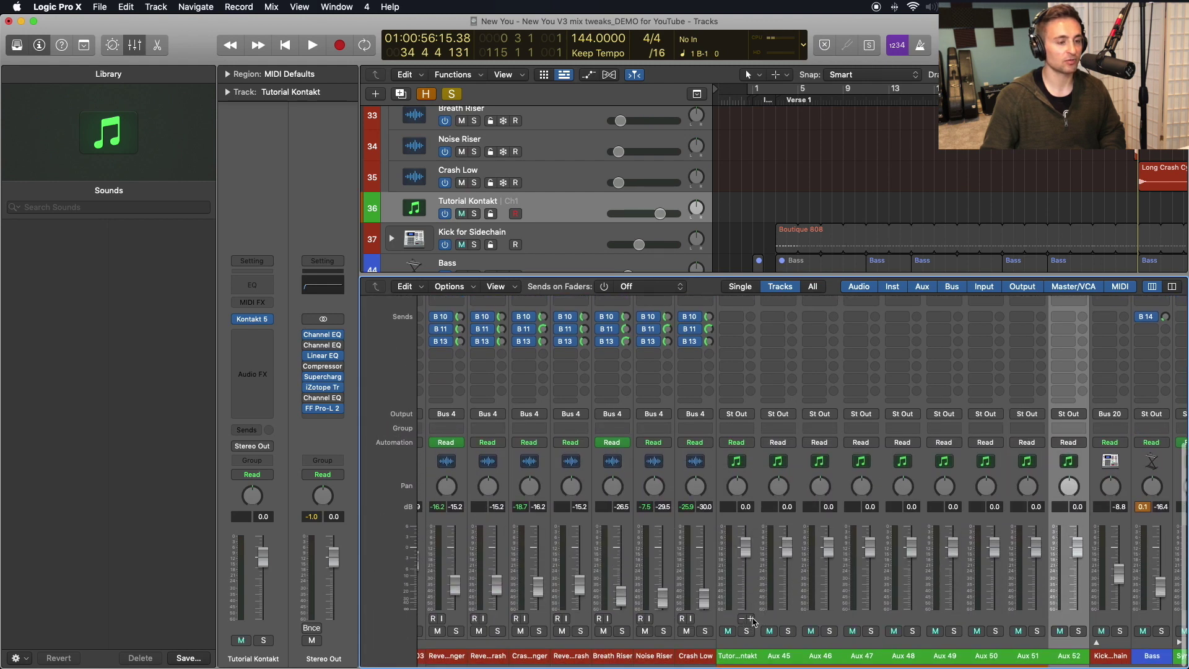
{"action": "left_click", "coordinate": [751, 619]}
{"action": "left_click", "coordinate": [752, 618]}
{"action": "scroll", "coordinate": [877, 416], "scroll_direction": "up", "scroll_amount": 5}
{"action": "scroll", "coordinate": [917, 384], "scroll_direction": "right", "scroll_amount": 3}
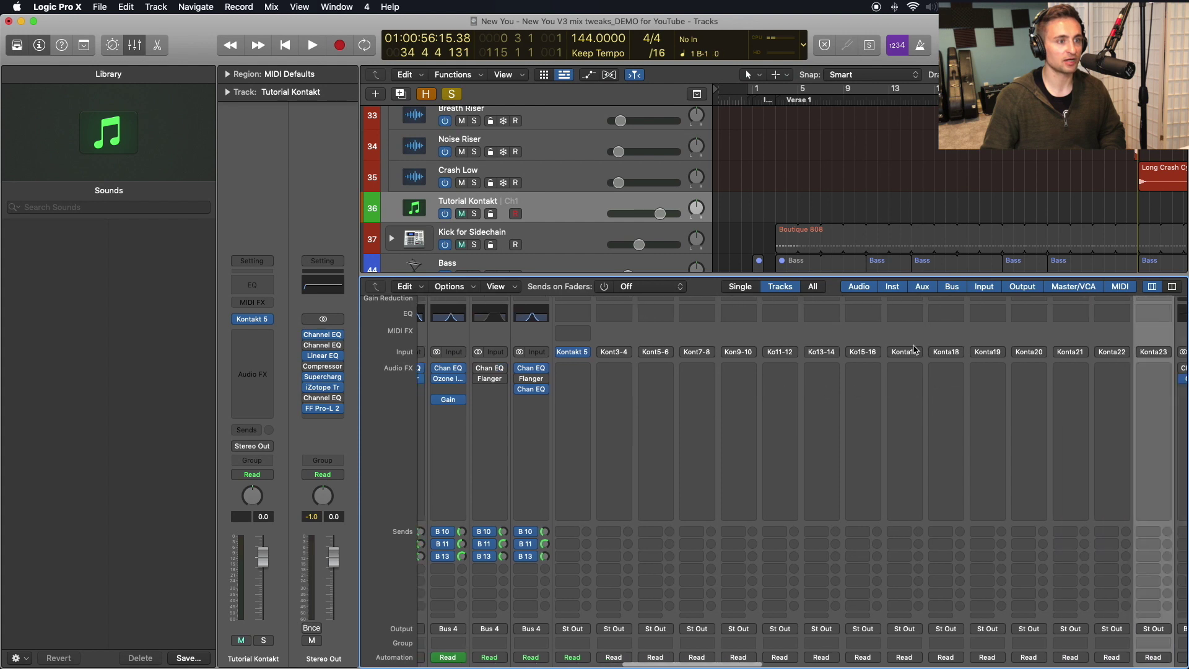
{"action": "scroll", "coordinate": [685, 406], "scroll_direction": "down", "scroll_amount": 8}
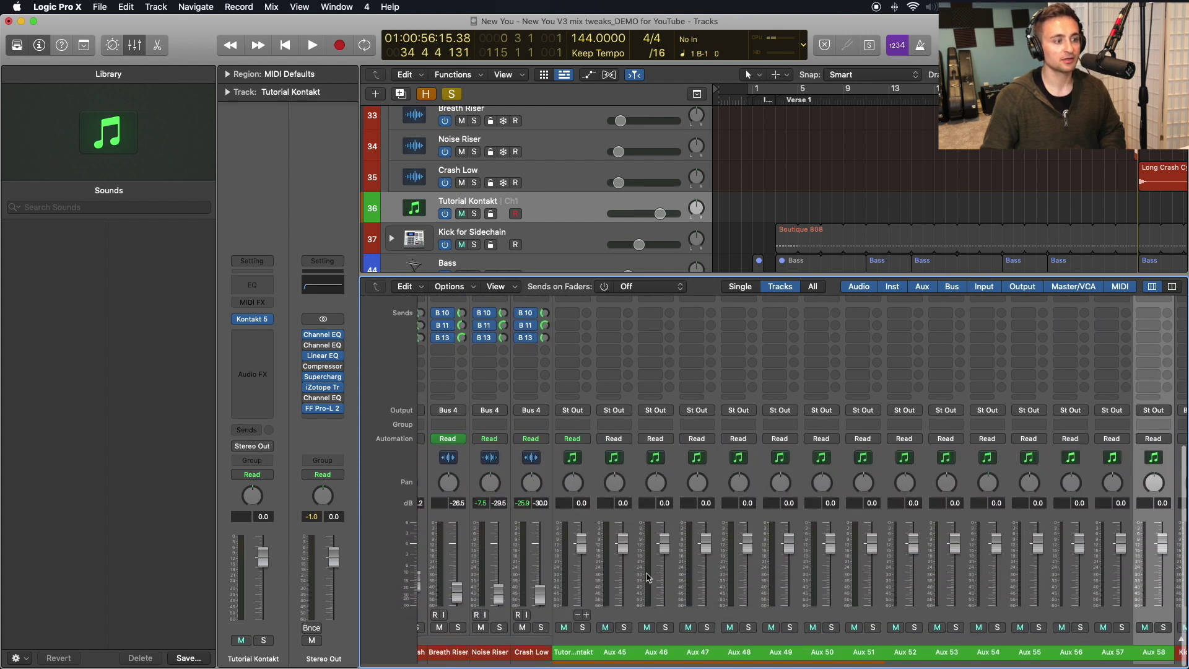
{"action": "left_click", "coordinate": [586, 620]}
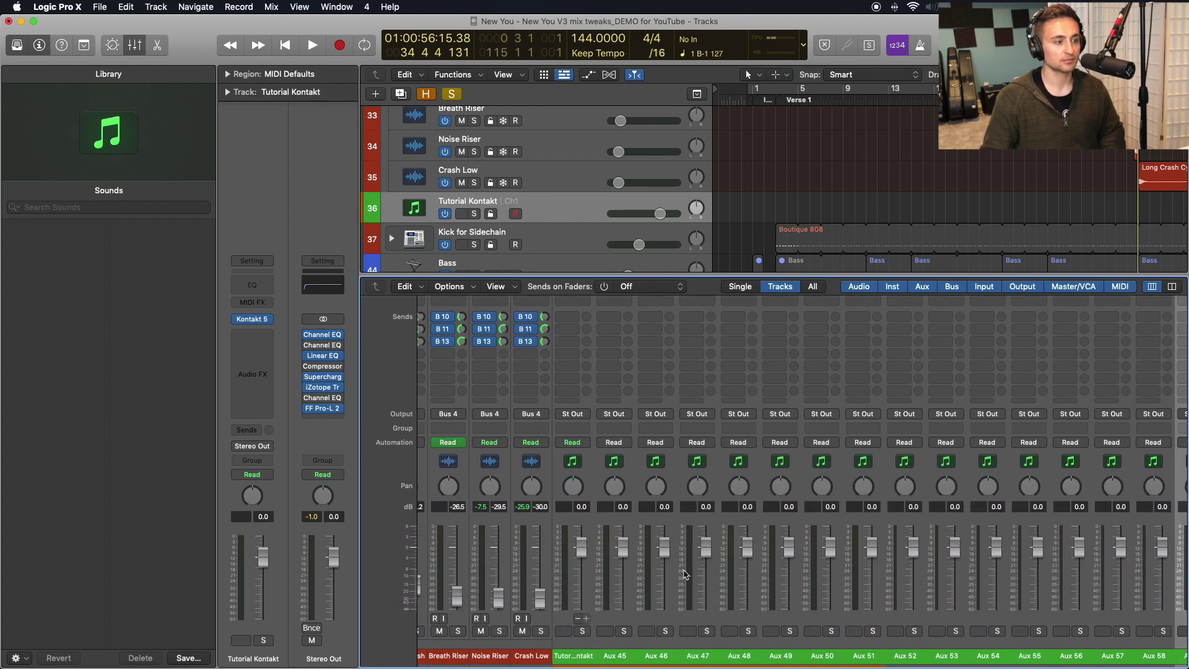
Scroll the Mixer to review the new aux channels Aux 45 through Aux 59
{"action": "scroll", "coordinate": [684, 575], "scroll_direction": "up", "scroll_amount": 8}
{"action": "scroll", "coordinate": [684, 575], "scroll_direction": "right", "scroll_amount": 2}
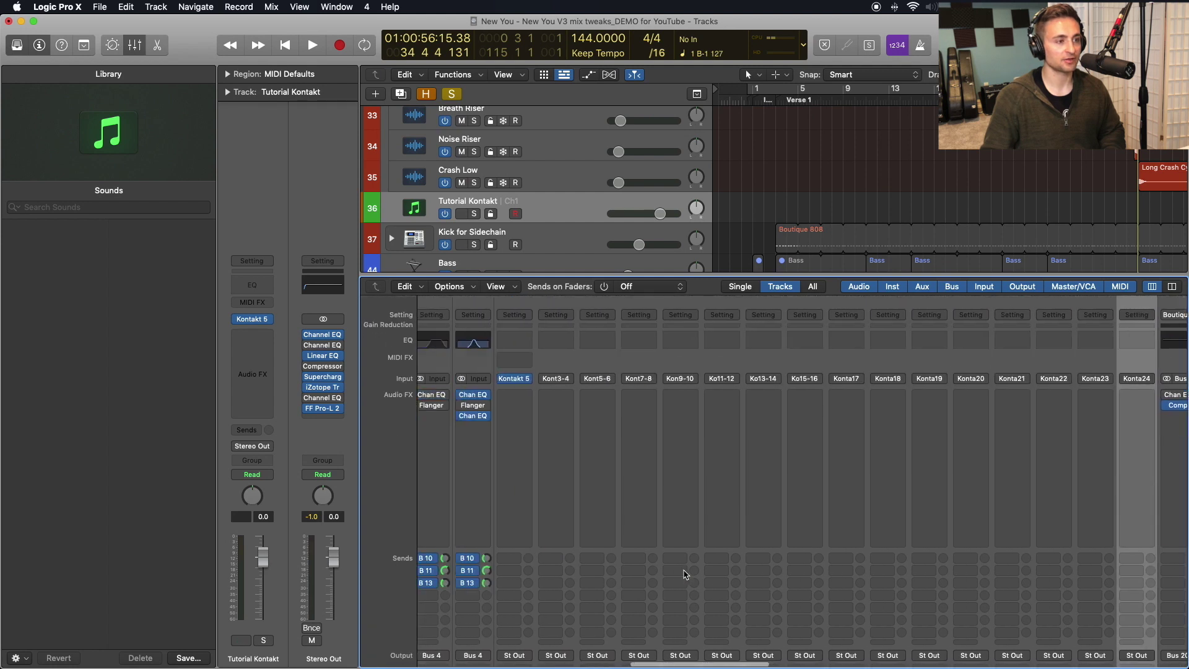
{"action": "scroll", "coordinate": [685, 575], "scroll_direction": "left", "scroll_amount": 3}
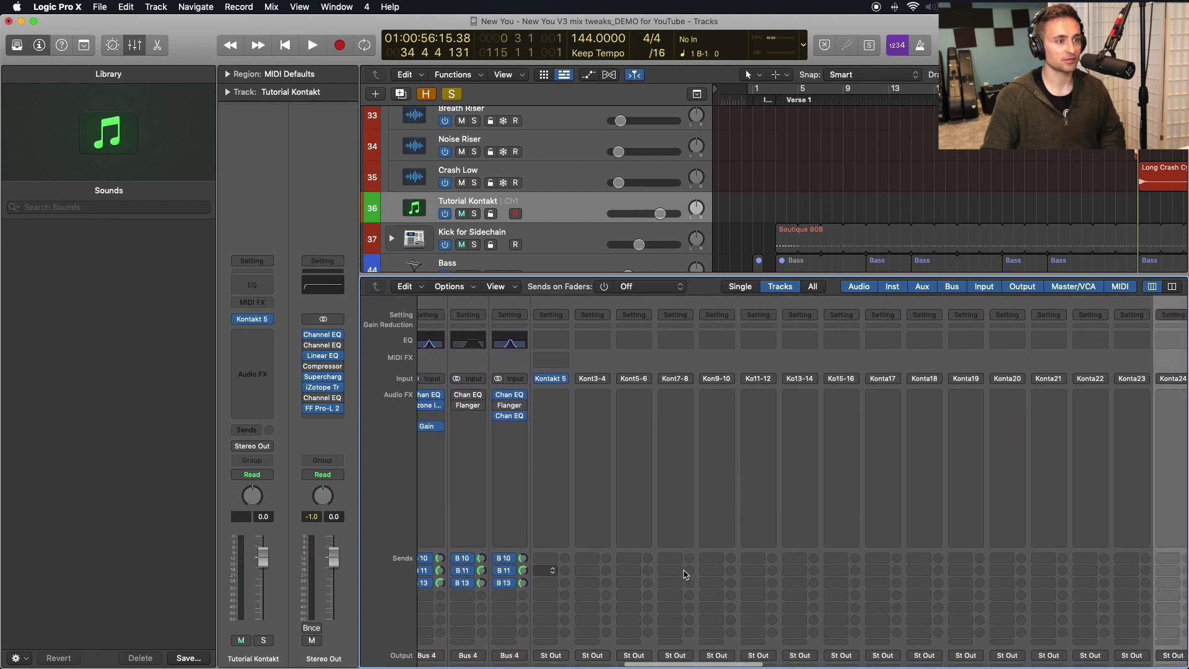
{"action": "scroll", "coordinate": [685, 575], "scroll_direction": "right", "scroll_amount": 1}
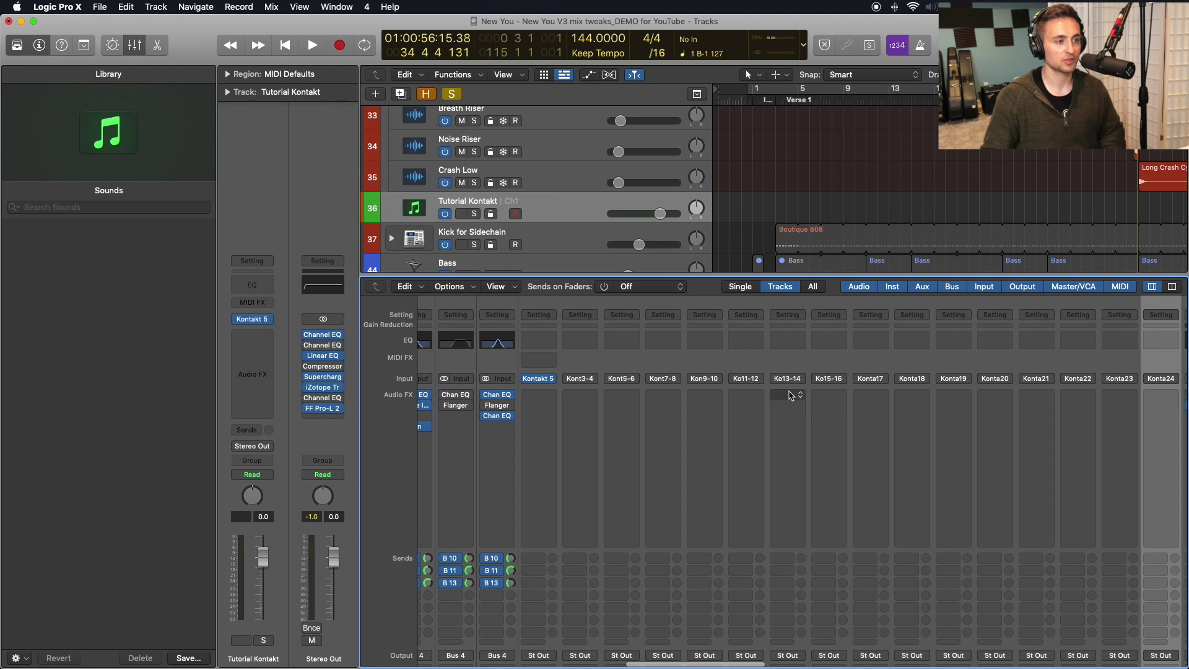
{"action": "scroll", "coordinate": [770, 385], "scroll_direction": "down", "scroll_amount": 8}
{"action": "scroll", "coordinate": [770, 384], "scroll_direction": "left", "scroll_amount": 1}
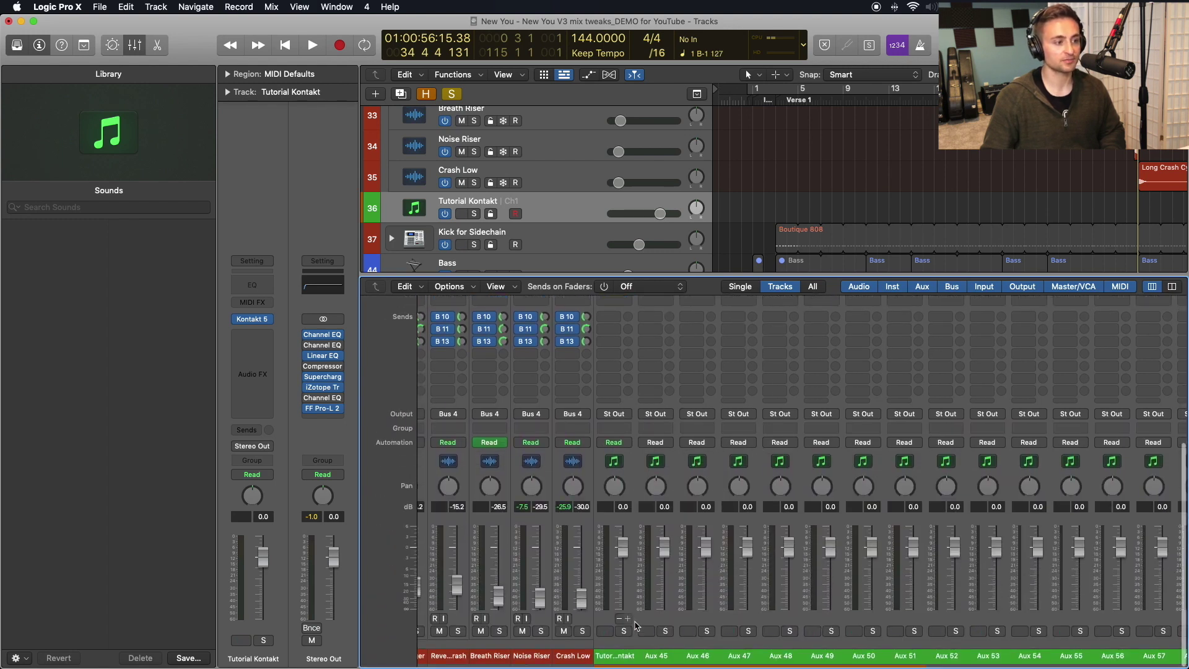
{"action": "scroll", "coordinate": [1078, 374], "scroll_direction": "up", "scroll_amount": 8}
{"action": "scroll", "coordinate": [1077, 374], "scroll_direction": "right", "scroll_amount": 1}
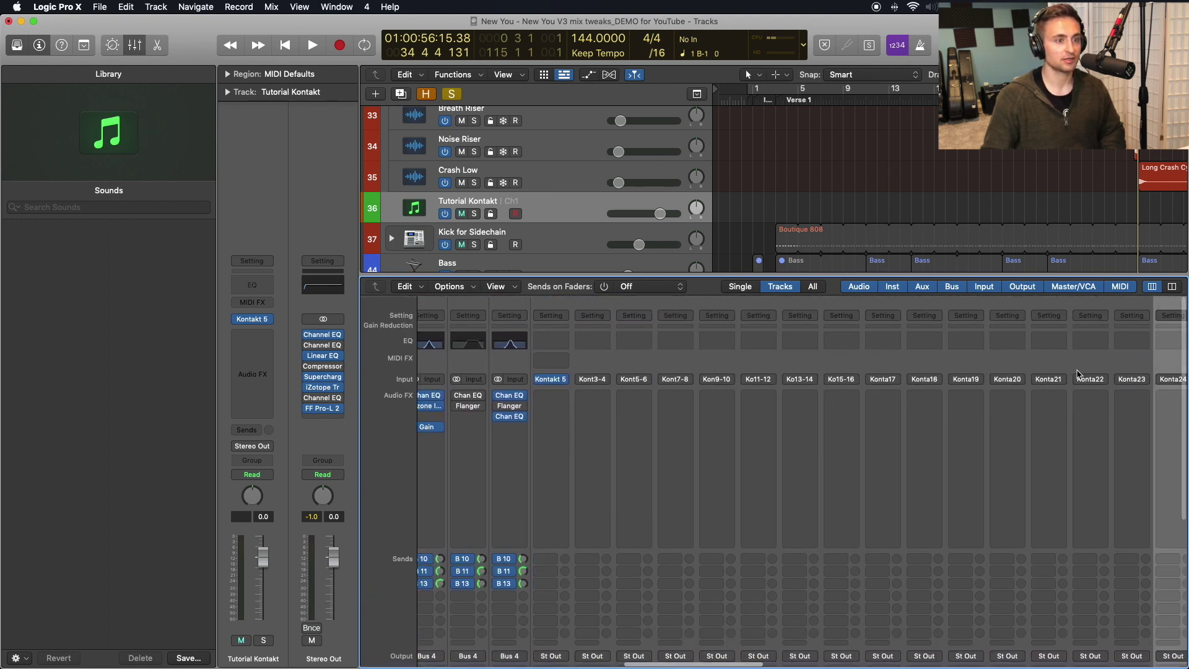
{"action": "scroll", "coordinate": [1078, 374], "scroll_direction": "right", "scroll_amount": 6}
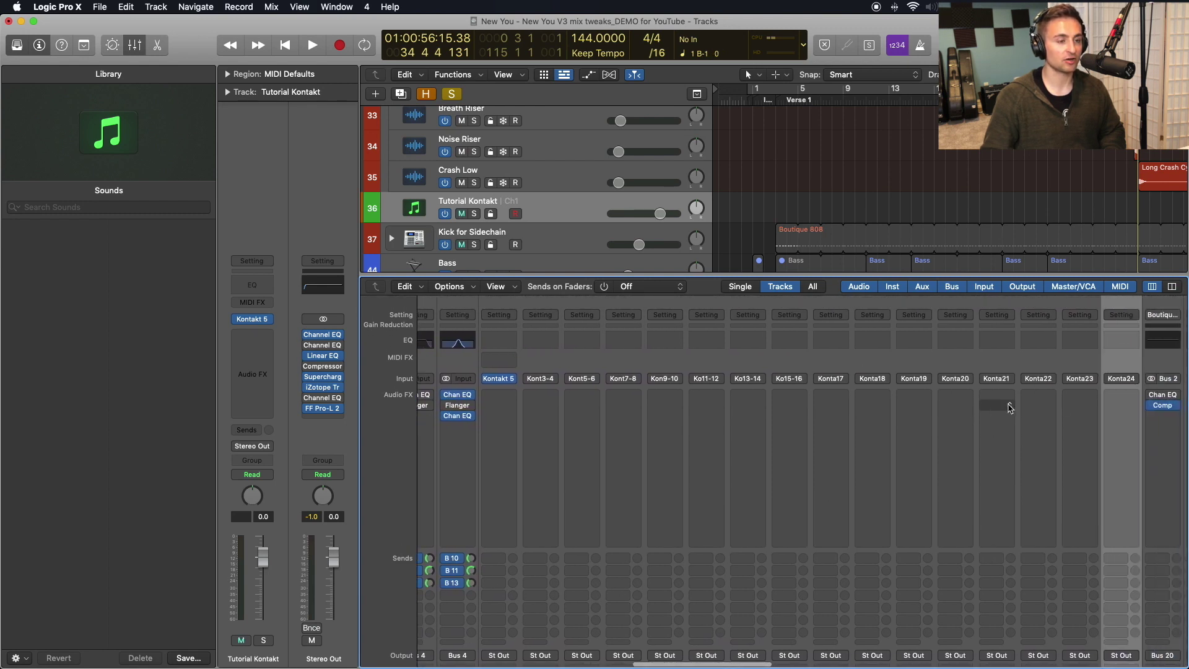
{"action": "scroll", "coordinate": [662, 367], "scroll_direction": "down", "scroll_amount": 4}
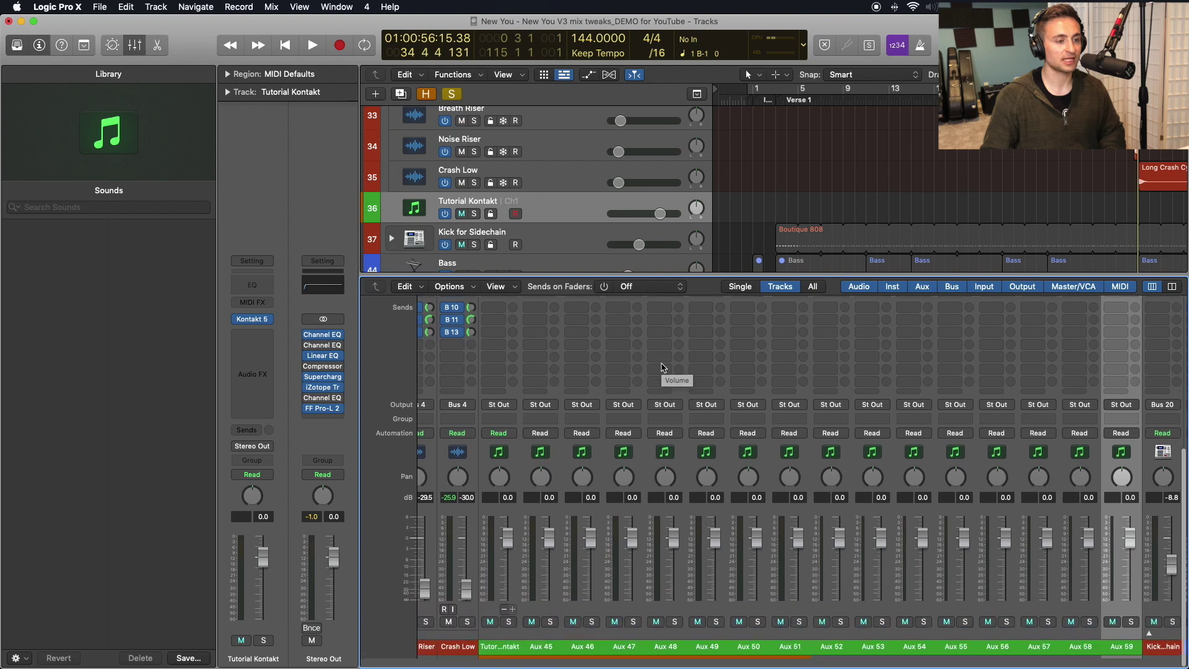
{"action": "scroll", "coordinate": [661, 368], "scroll_direction": "up", "scroll_amount": 1}
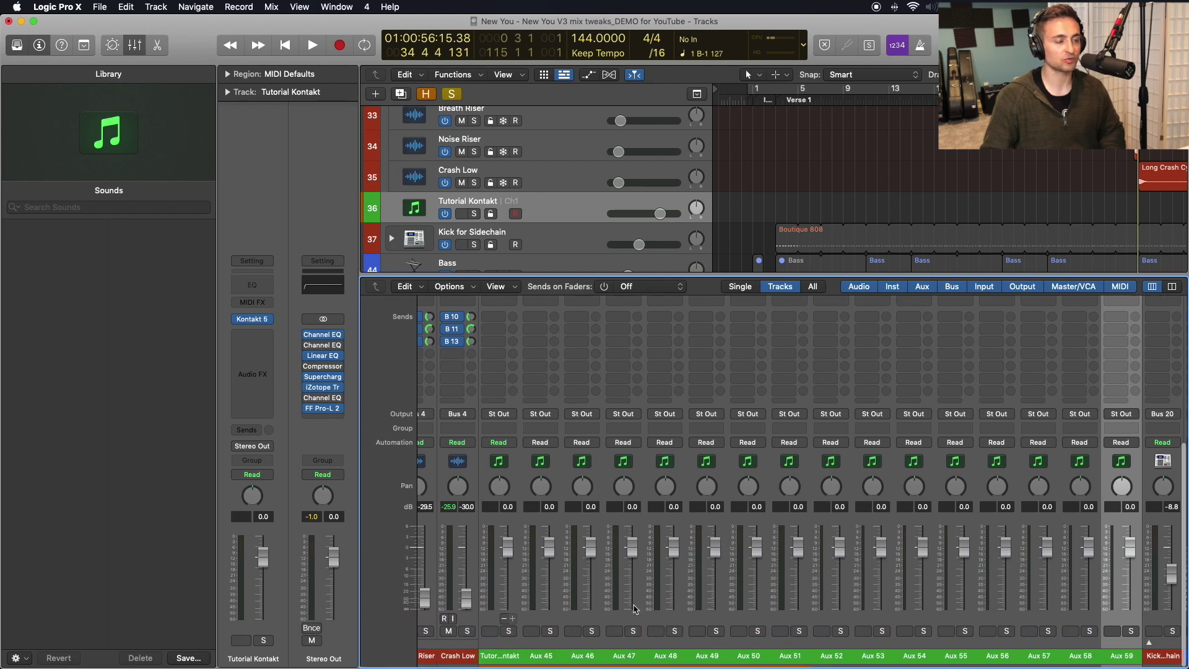
{"action": "scroll", "coordinate": [634, 609], "scroll_direction": "up", "scroll_amount": 8}
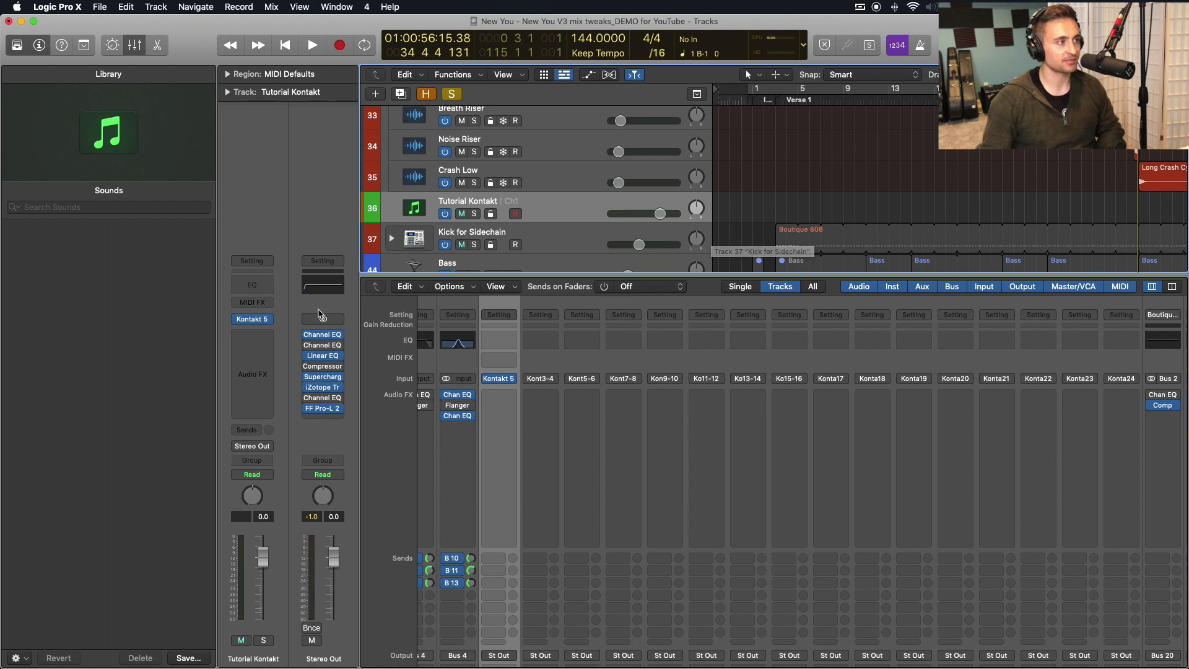
Load Studio Drummer's Session Kit - Full.nki into Kontakt and show the kit mixer's kick routing settings
{"action": "left_click", "coordinate": [261, 320]}
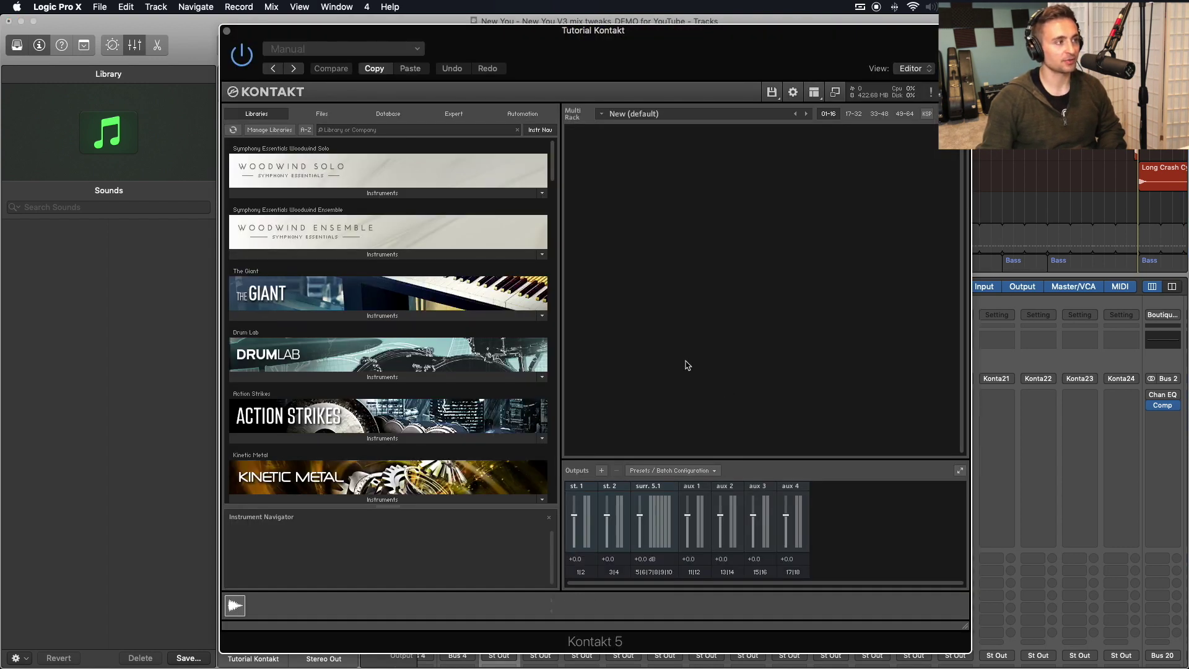
{"action": "scroll", "coordinate": [466, 301], "scroll_direction": "down", "scroll_amount": 10}
{"action": "scroll", "coordinate": [466, 301], "scroll_direction": "down", "scroll_amount": 15}
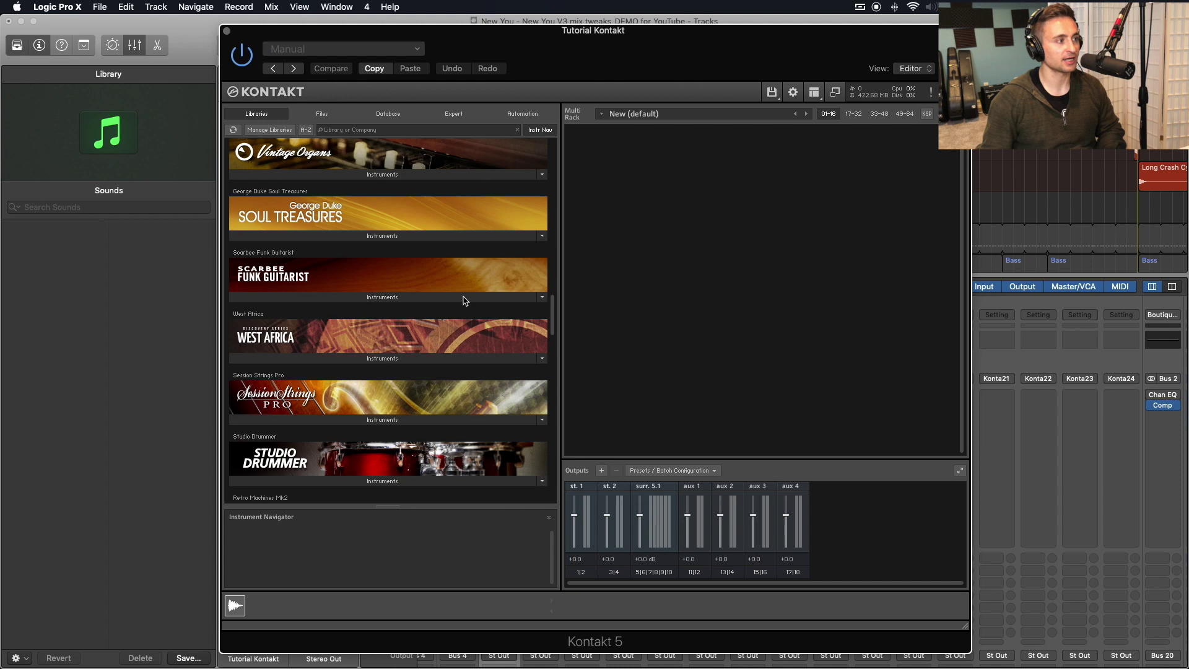
{"action": "left_click", "coordinate": [418, 420]}
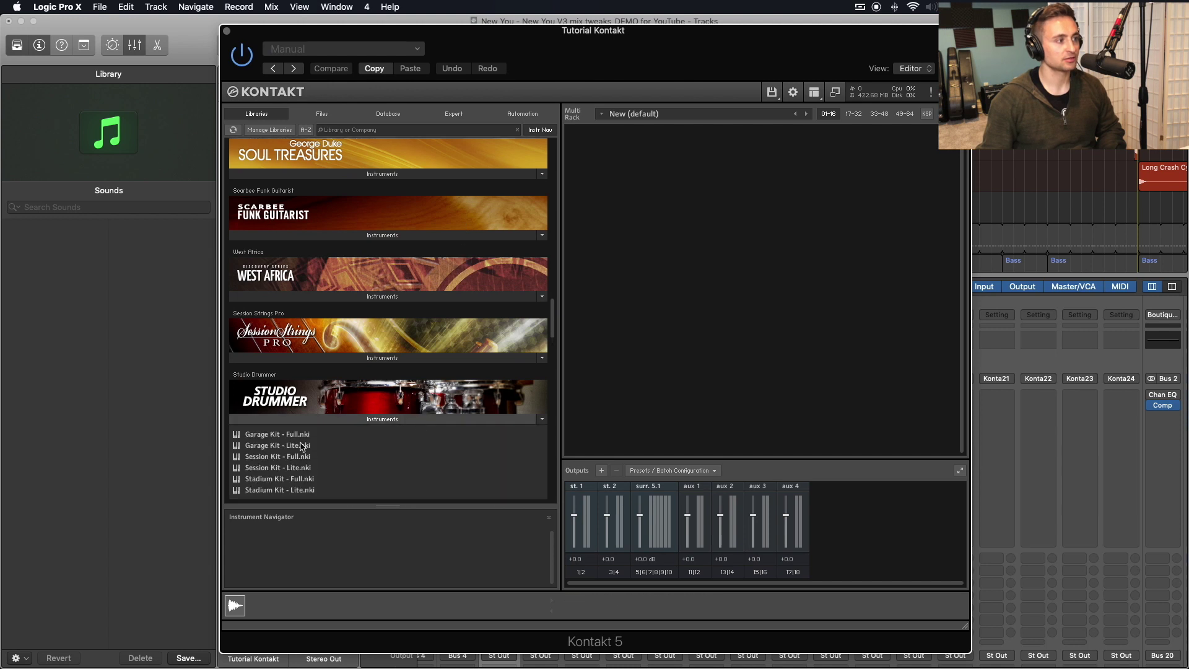
{"action": "left_click", "coordinate": [291, 457]}
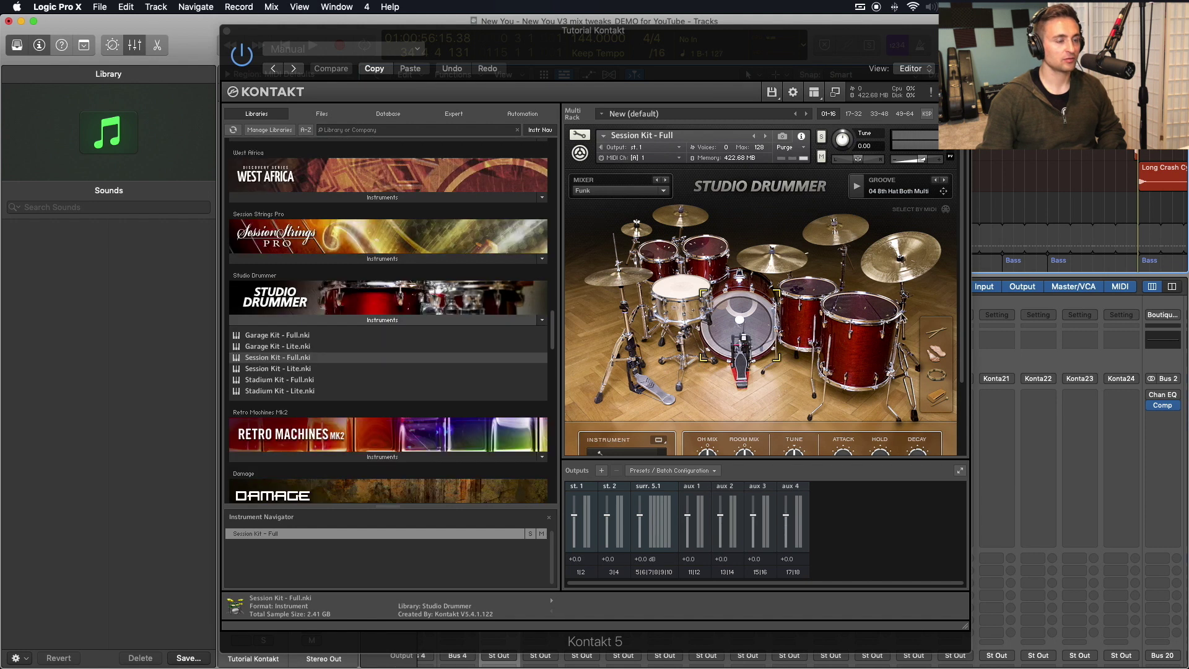
{"action": "scroll", "coordinate": [926, 301], "scroll_direction": "down", "scroll_amount": 3}
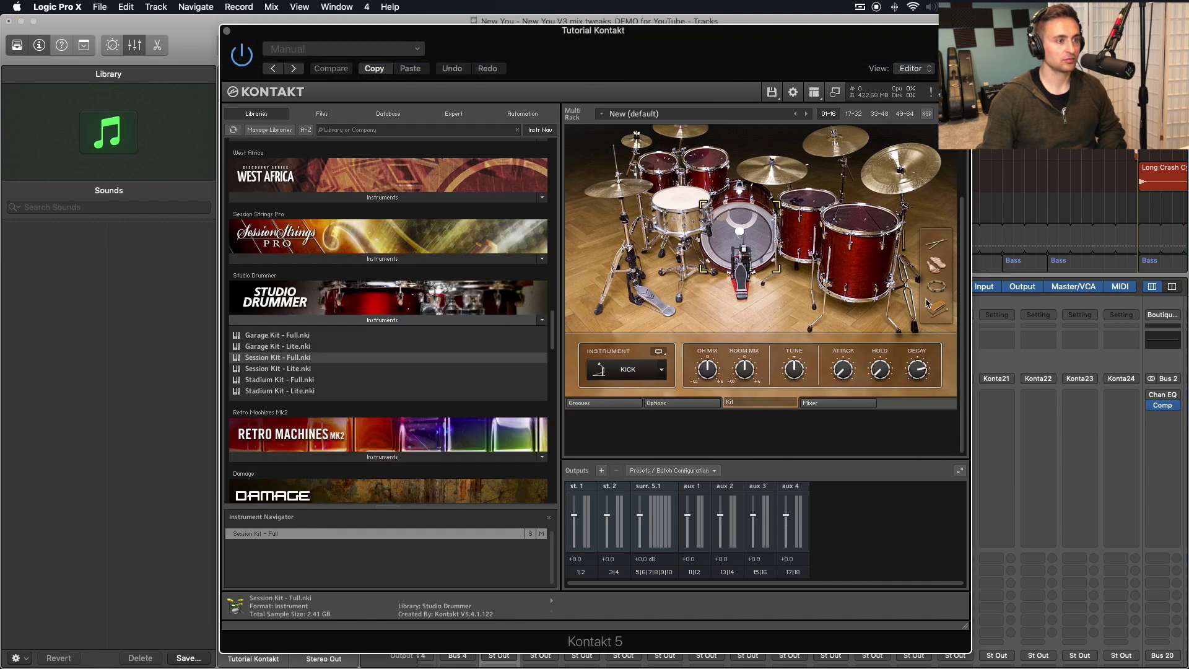
{"action": "left_click", "coordinate": [822, 403]}
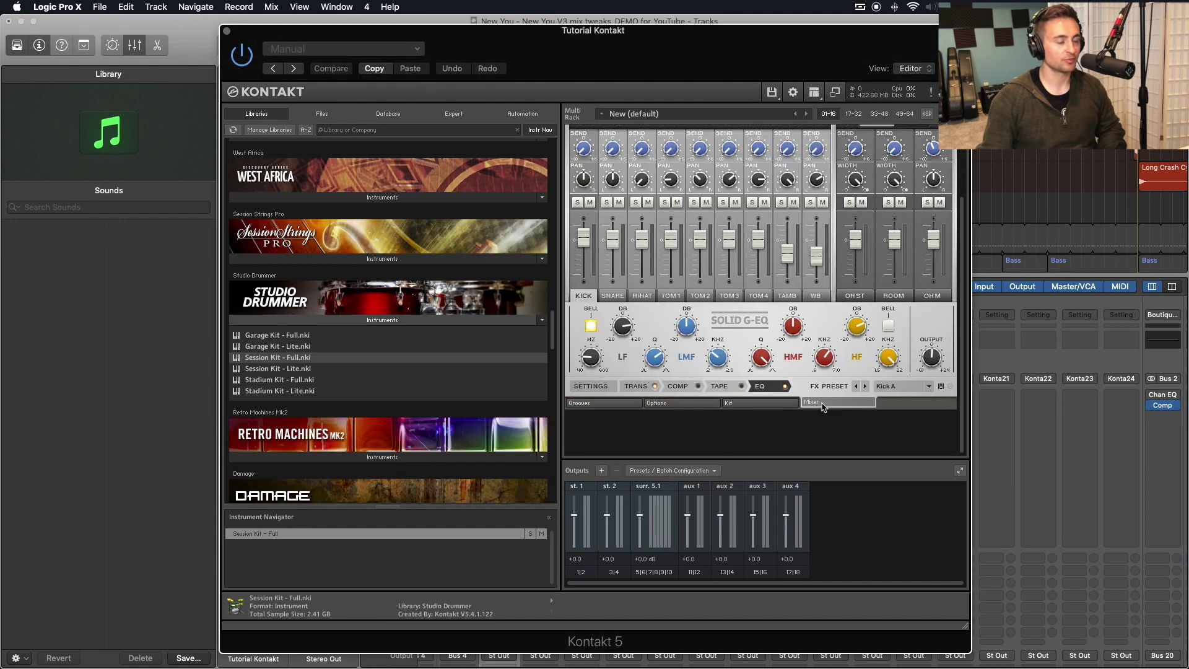
{"action": "left_click", "coordinate": [592, 386]}
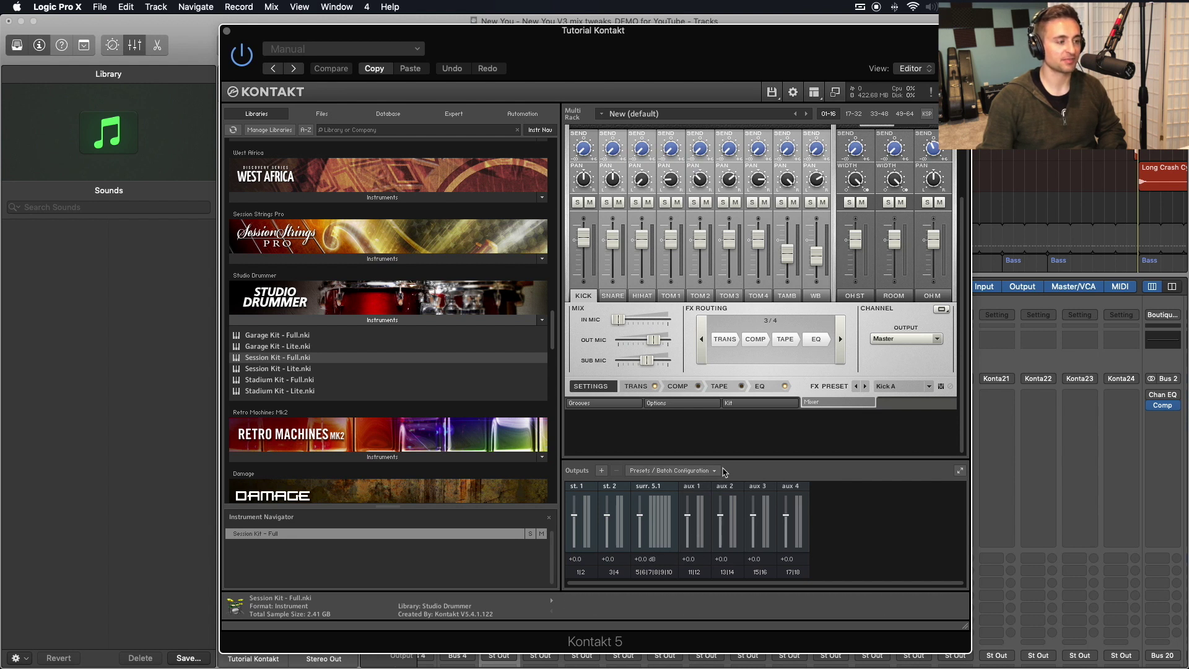
In Kontakt's Outputs dialog, choose Quantity 8, 2 channels and host output st. 1 [1]
{"action": "left_click", "coordinate": [601, 470]}
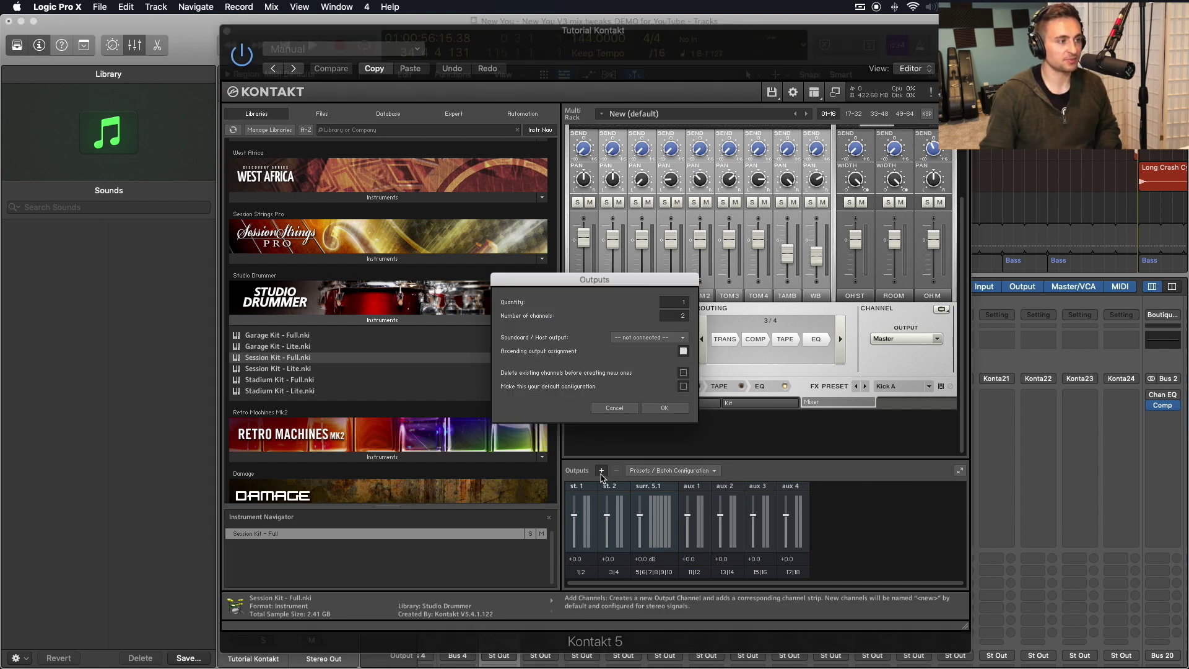
{"action": "double_click", "coordinate": [678, 305]}
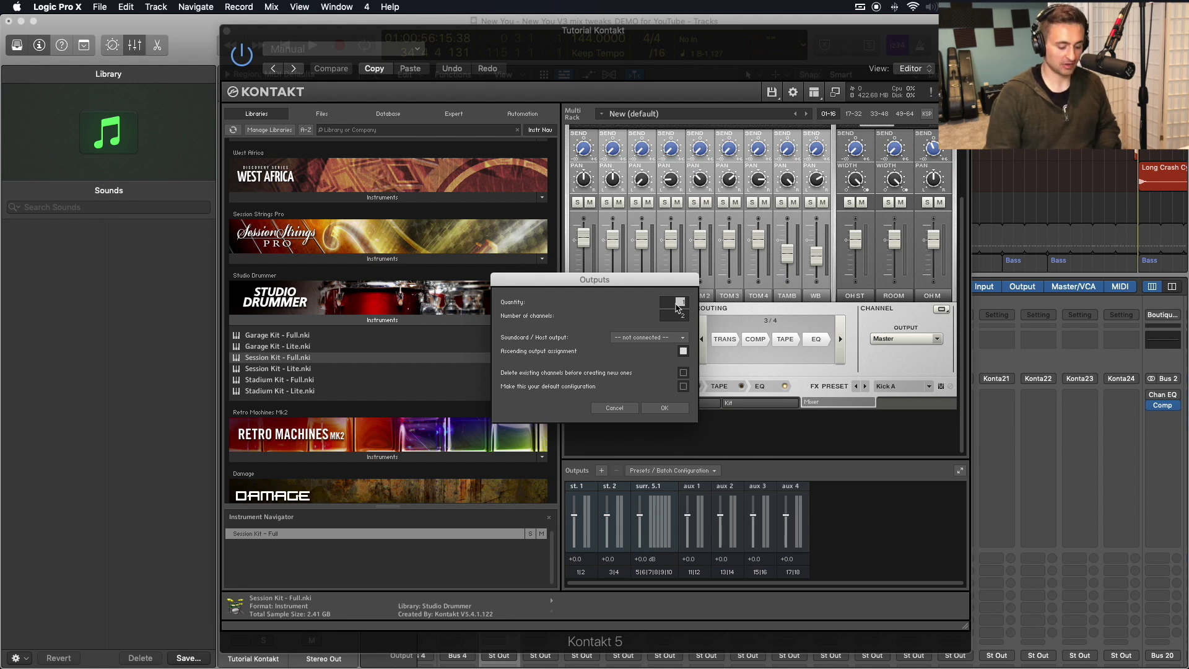
{"action": "double_click", "coordinate": [681, 316]}
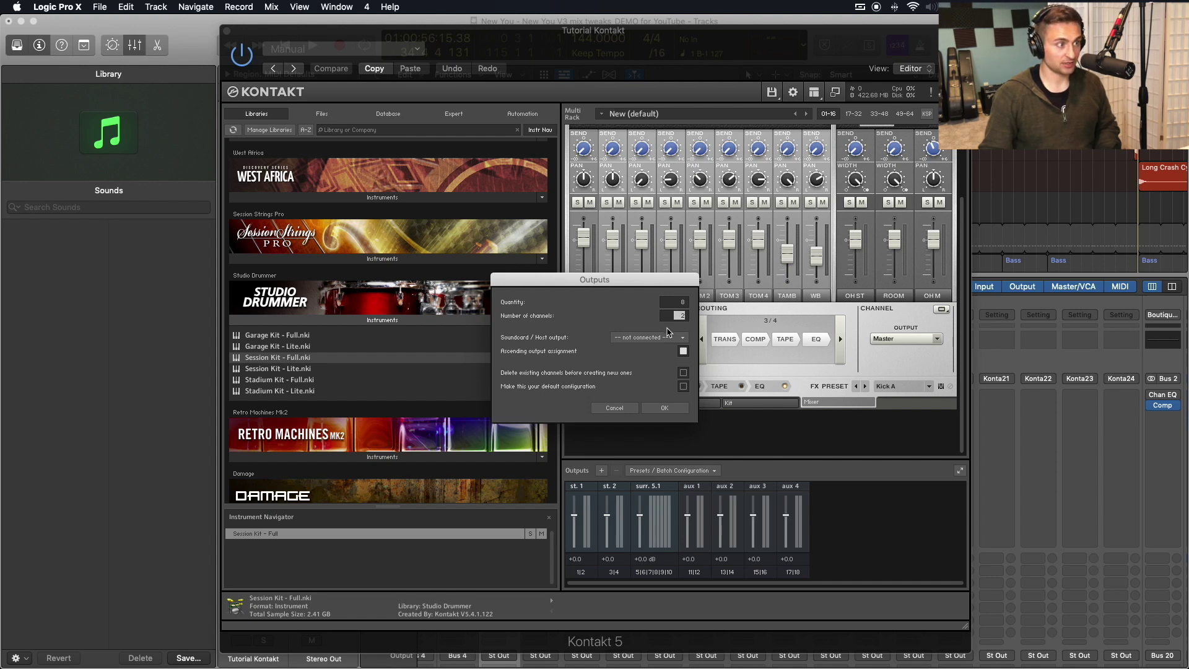
{"action": "left_click", "coordinate": [633, 316]}
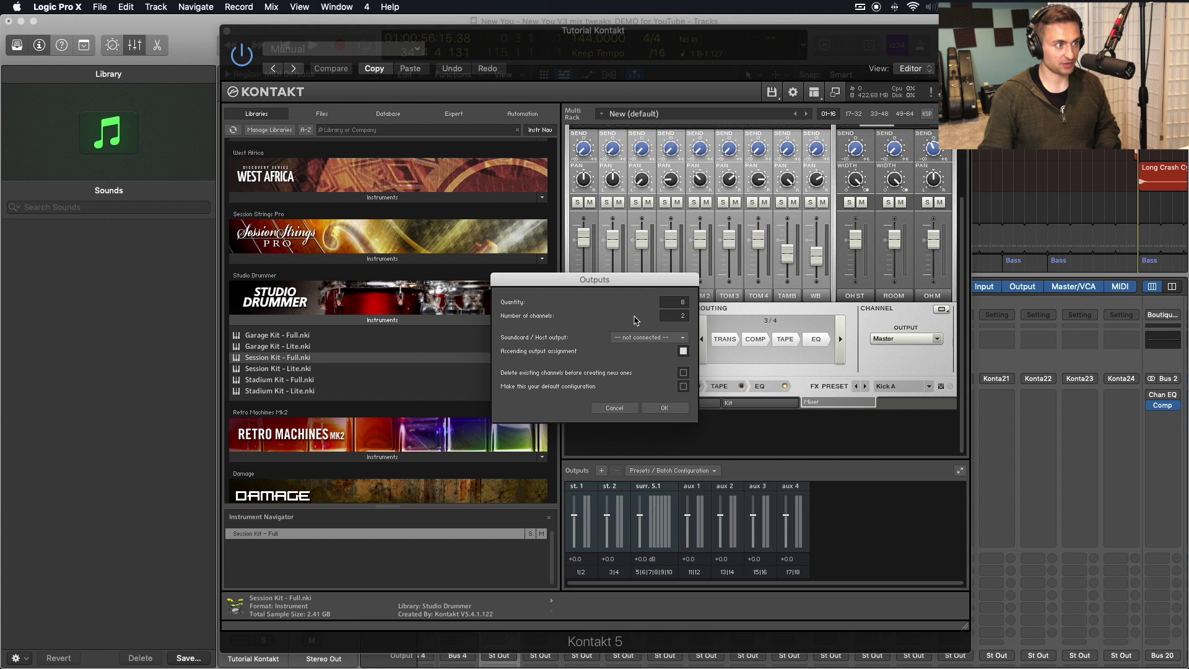
{"action": "left_click", "coordinate": [650, 343]}
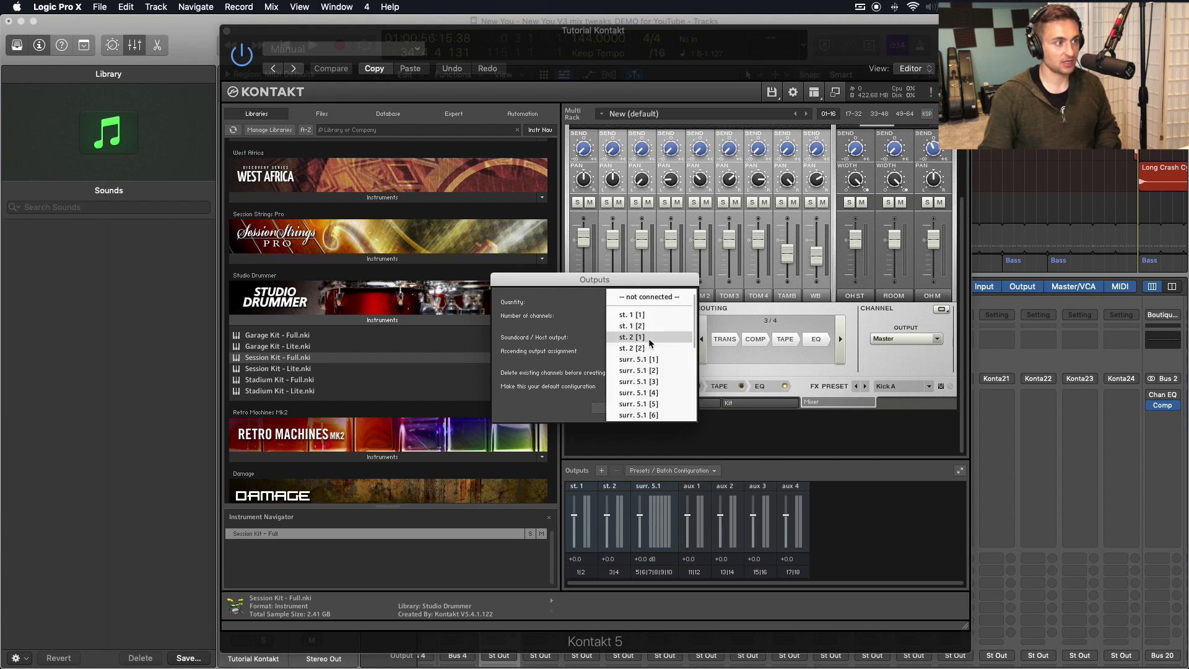
{"action": "left_click", "coordinate": [630, 314]}
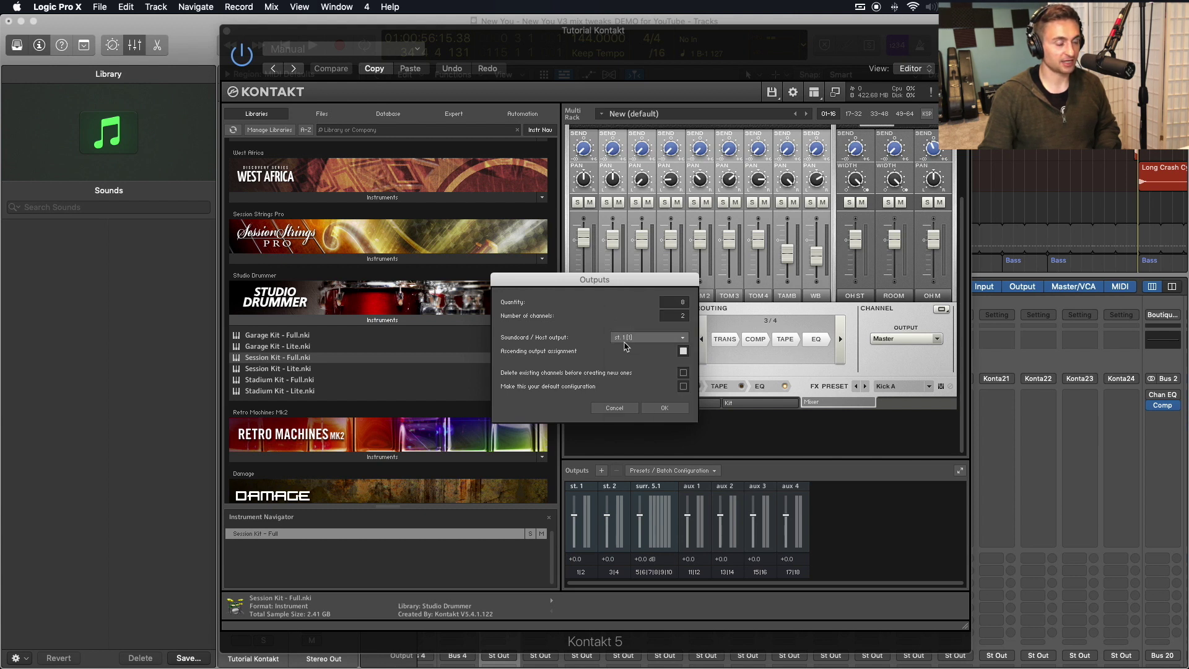
{"action": "left_click", "coordinate": [624, 340]}
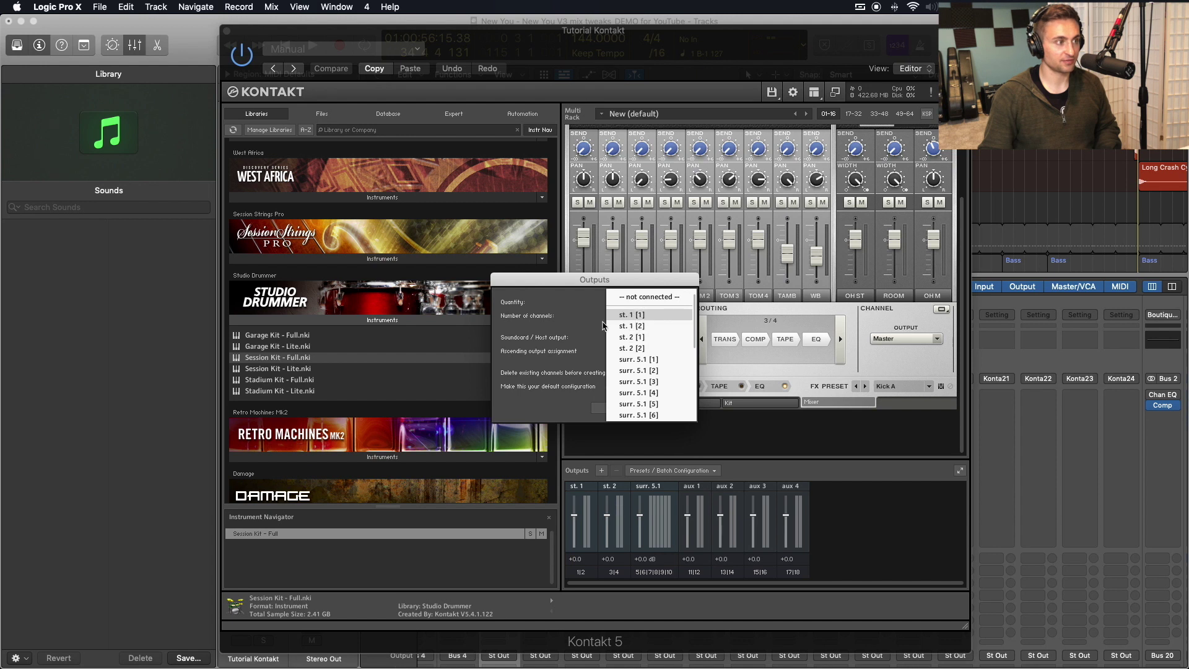
{"action": "left_click", "coordinate": [585, 336]}
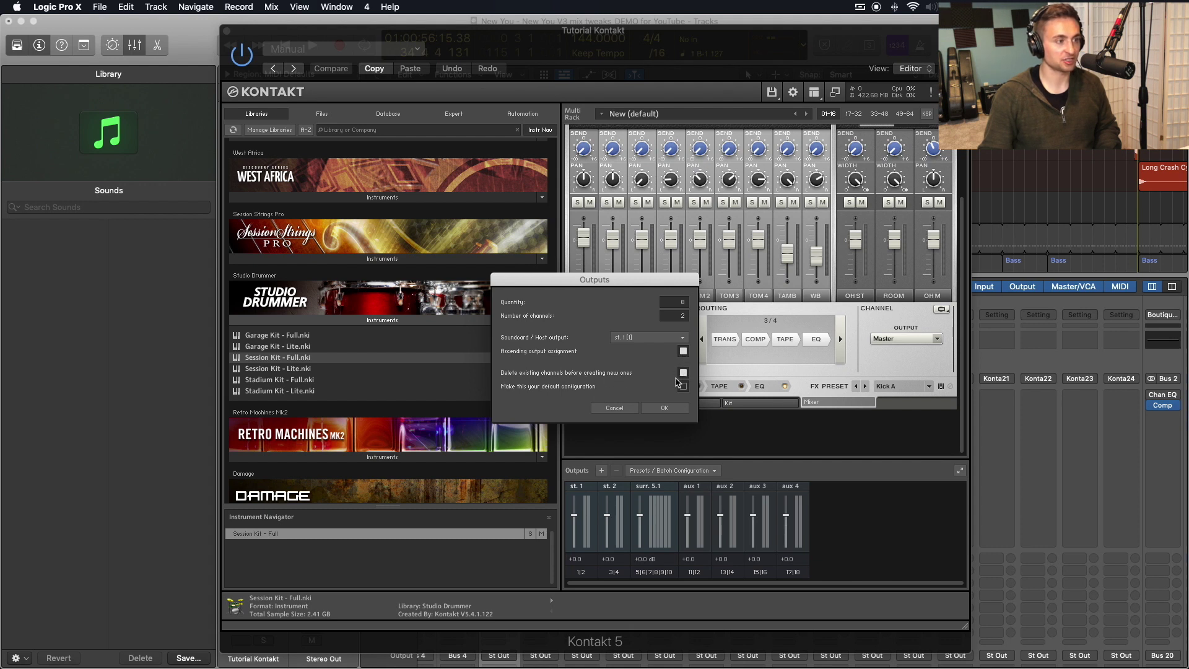
Confirm the stereo outputs, then create eight 1-channel outputs starting at host output aux 4 [1]
{"action": "left_click", "coordinate": [670, 411]}
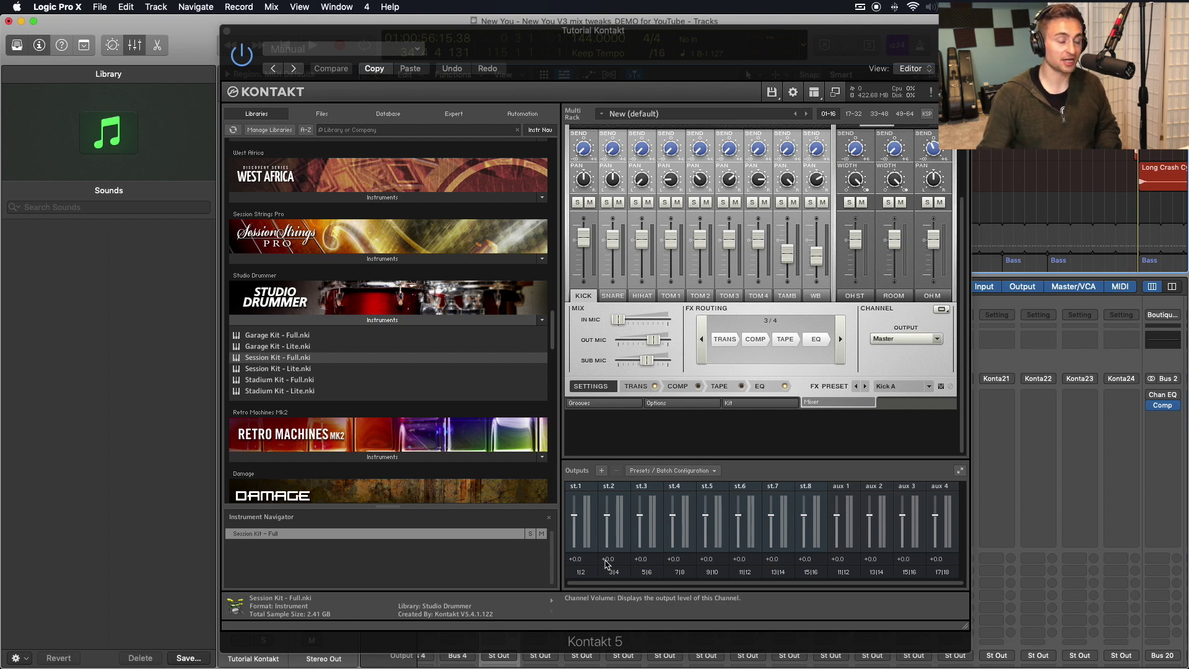
{"action": "left_click", "coordinate": [602, 470]}
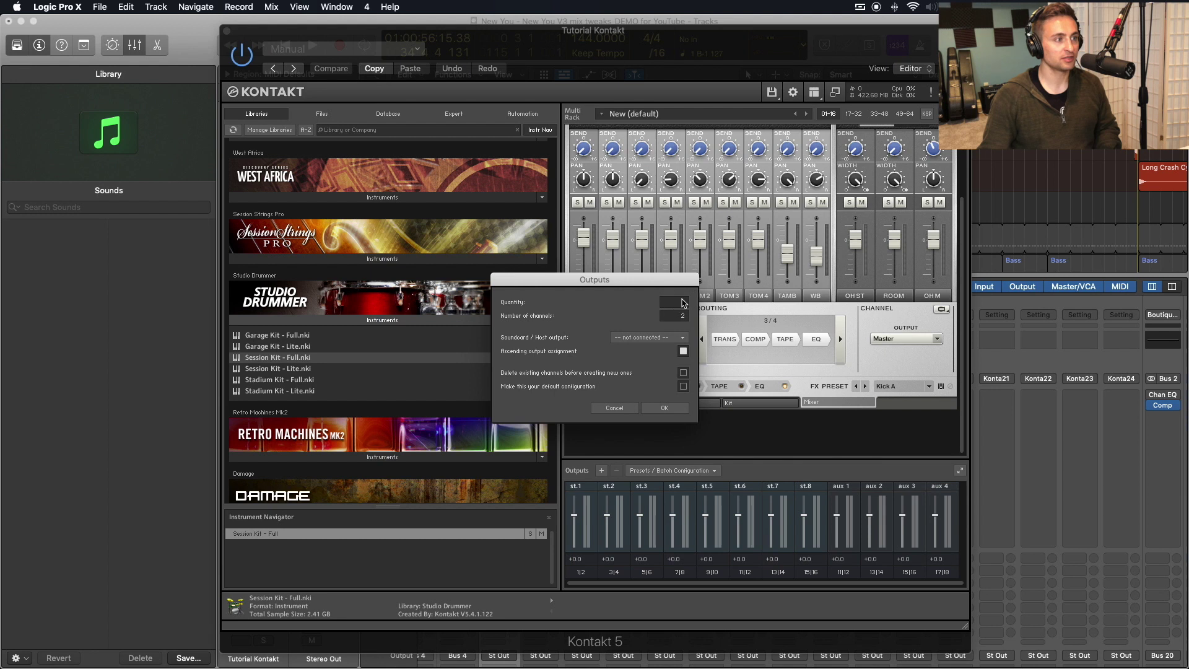
{"action": "type", "text": "8"}
{"action": "left_click", "coordinate": [674, 317]}
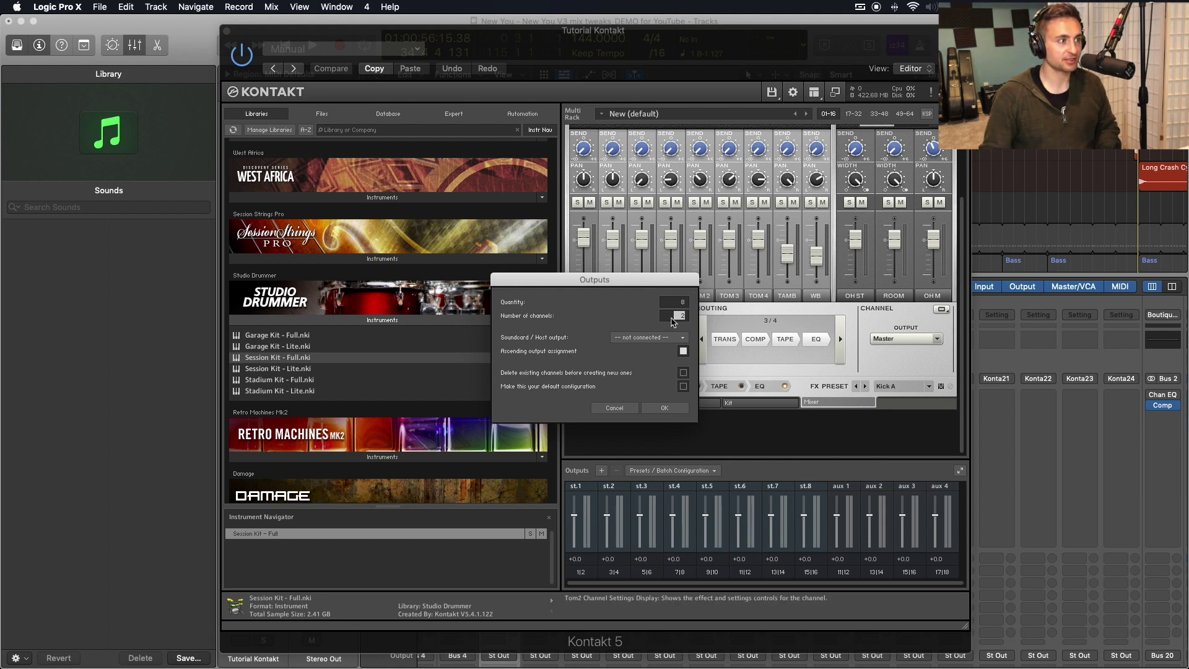
{"action": "left_click", "coordinate": [648, 337]}
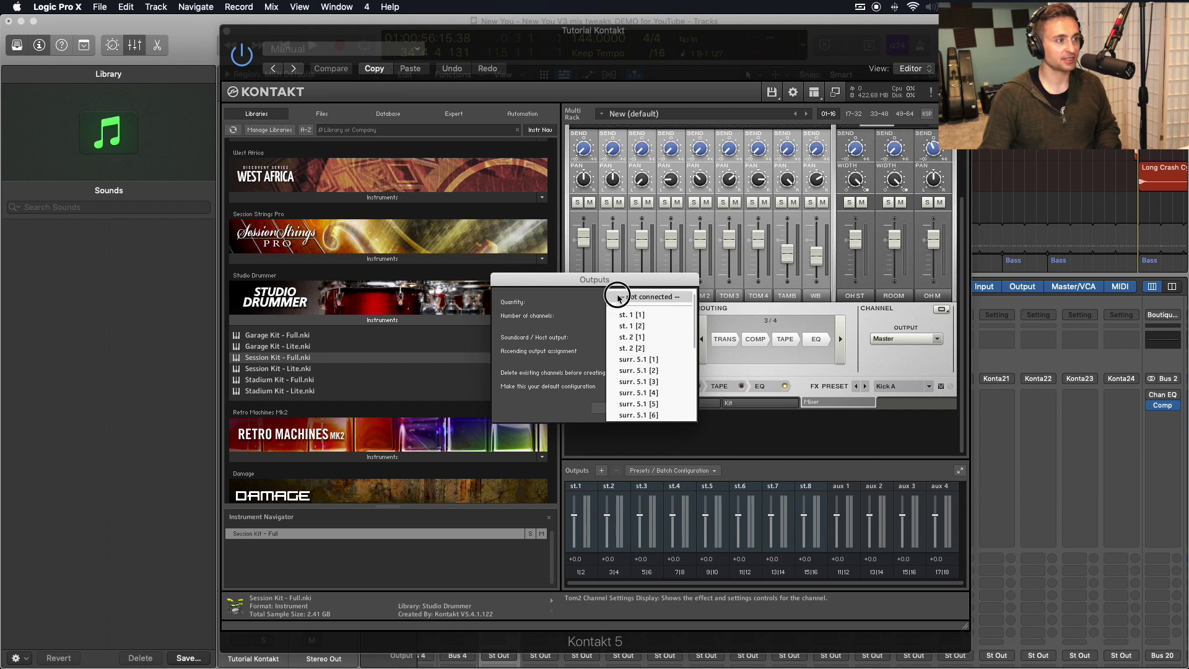
{"action": "scroll", "coordinate": [626, 357], "scroll_direction": "down", "scroll_amount": 2}
{"action": "scroll", "coordinate": [626, 356], "scroll_direction": "down", "scroll_amount": 5}
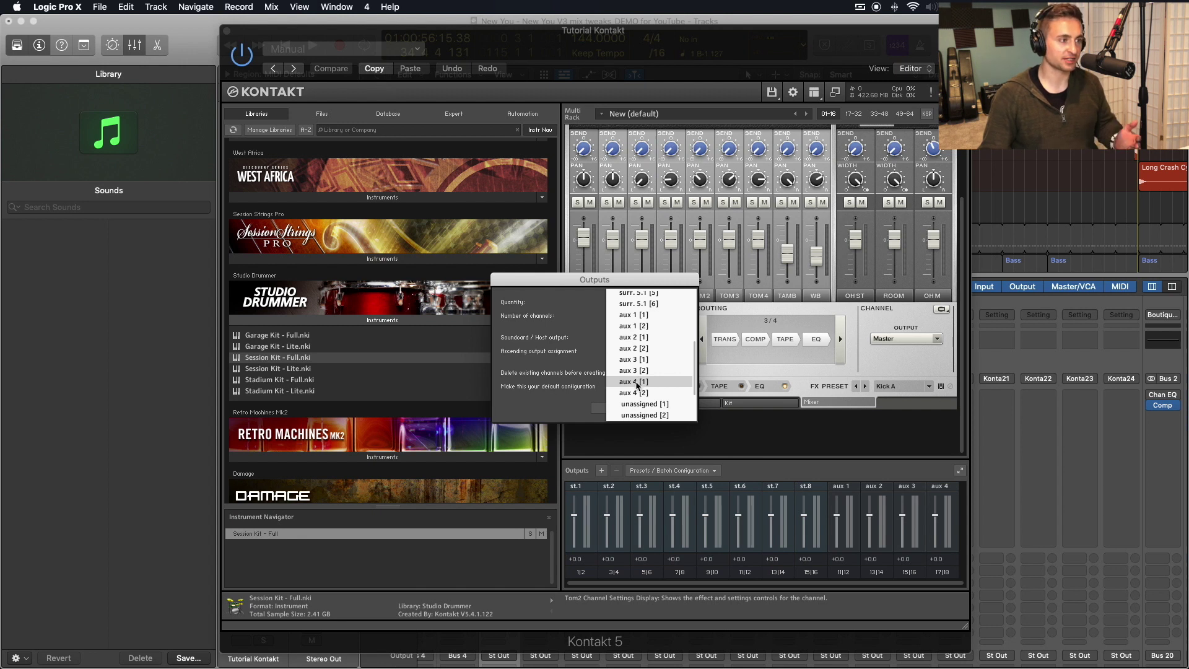
{"action": "left_click", "coordinate": [636, 382]}
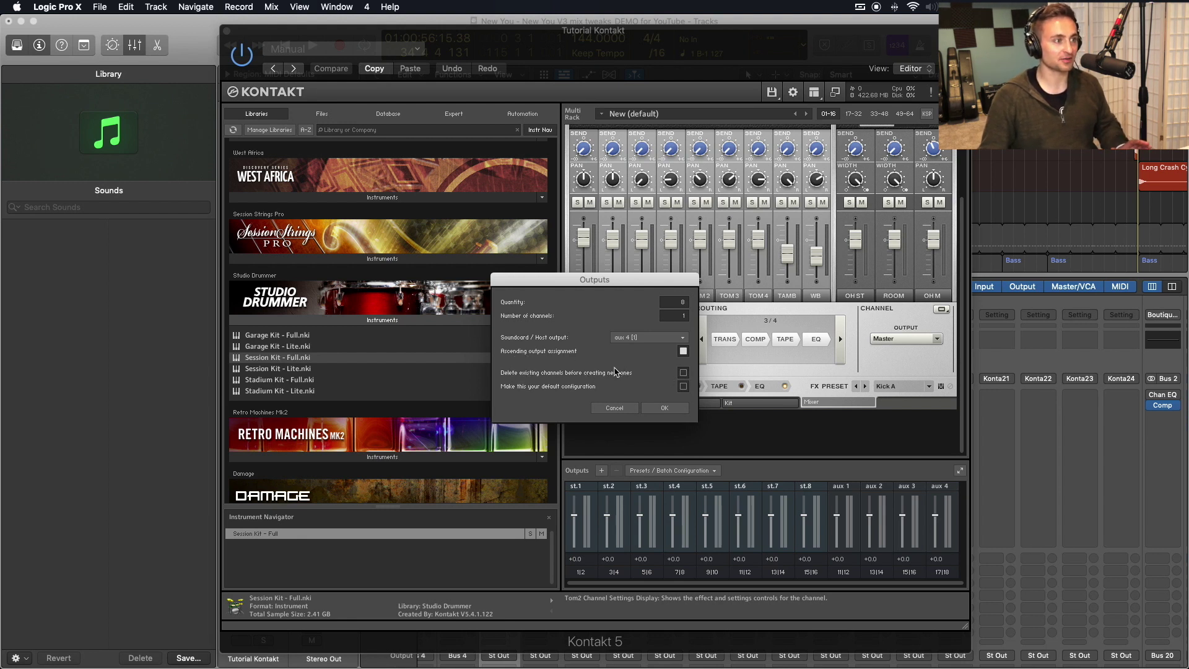
{"action": "left_click", "coordinate": [679, 411]}
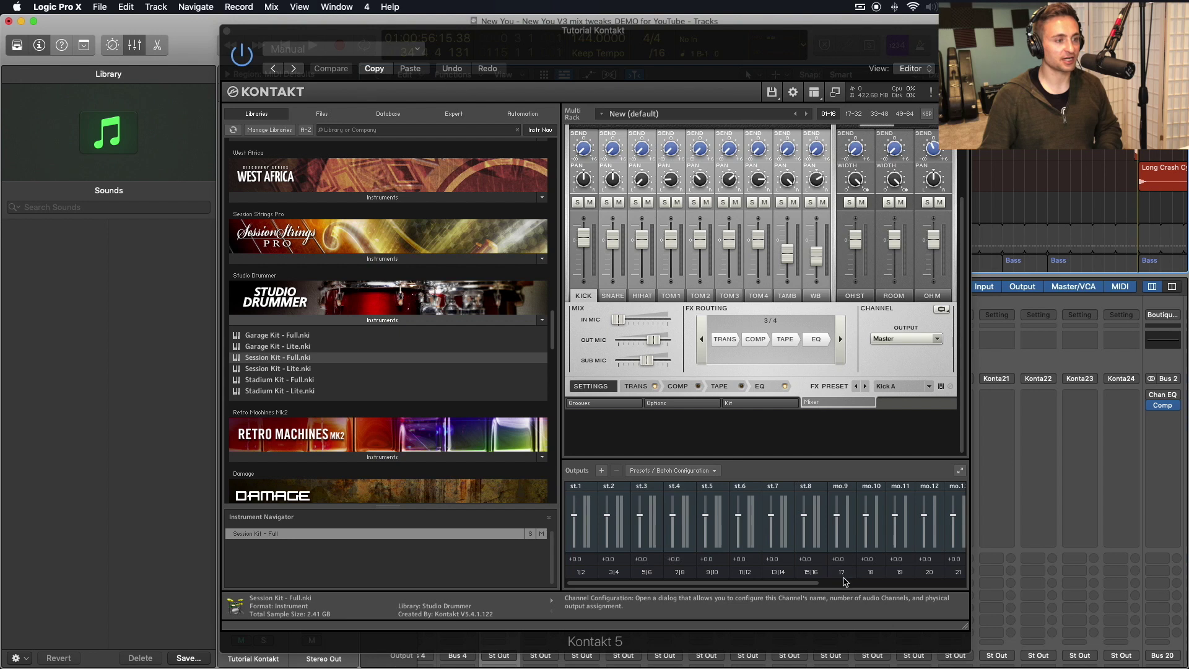
Name the stereo Kontakt outputs OH ST and RM ST
{"action": "scroll", "coordinate": [843, 577], "scroll_direction": "right", "scroll_amount": 3}
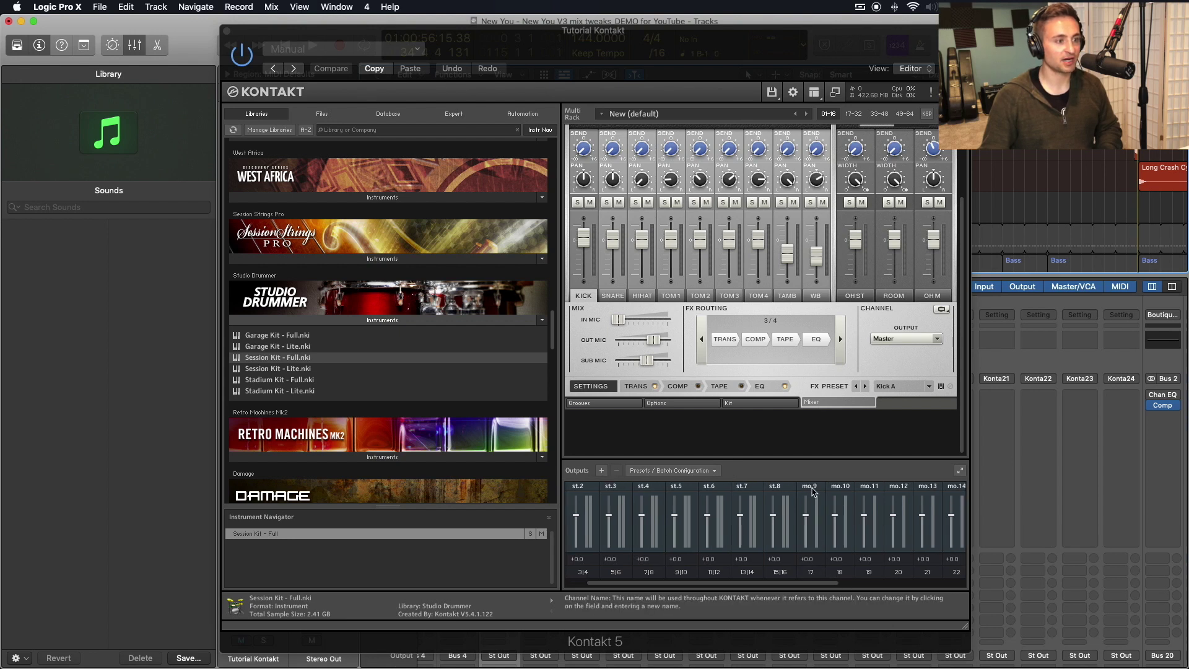
{"action": "scroll", "coordinate": [813, 491], "scroll_direction": "right", "scroll_amount": 1}
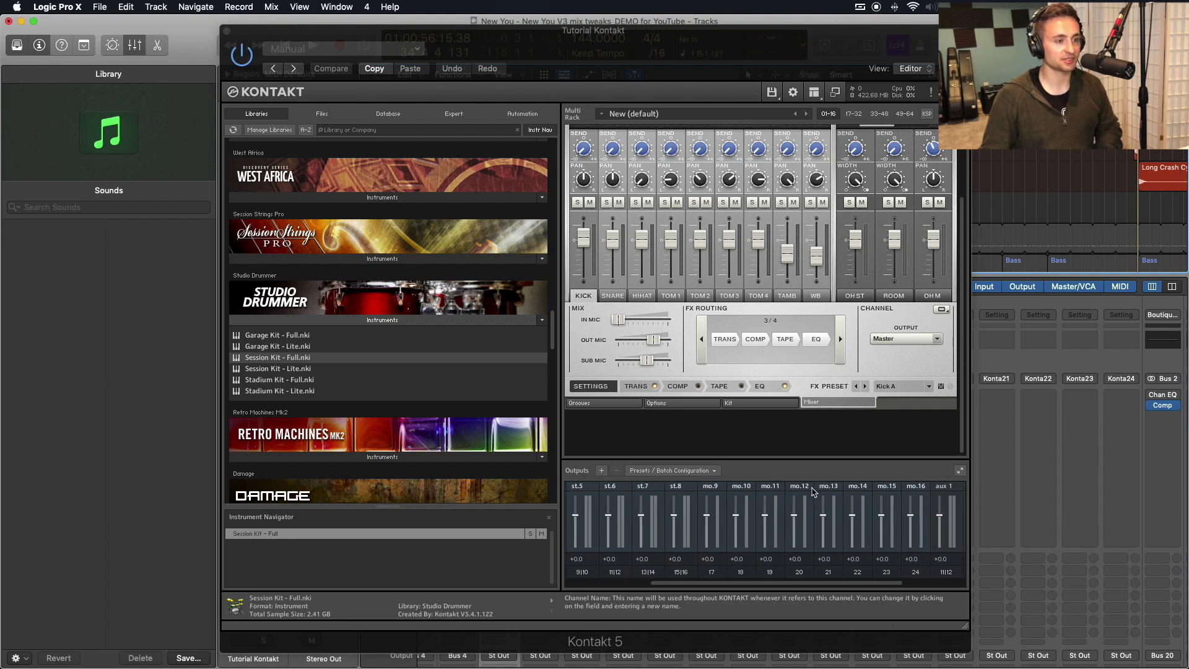
{"action": "scroll", "coordinate": [813, 491], "scroll_direction": "left", "scroll_amount": 4}
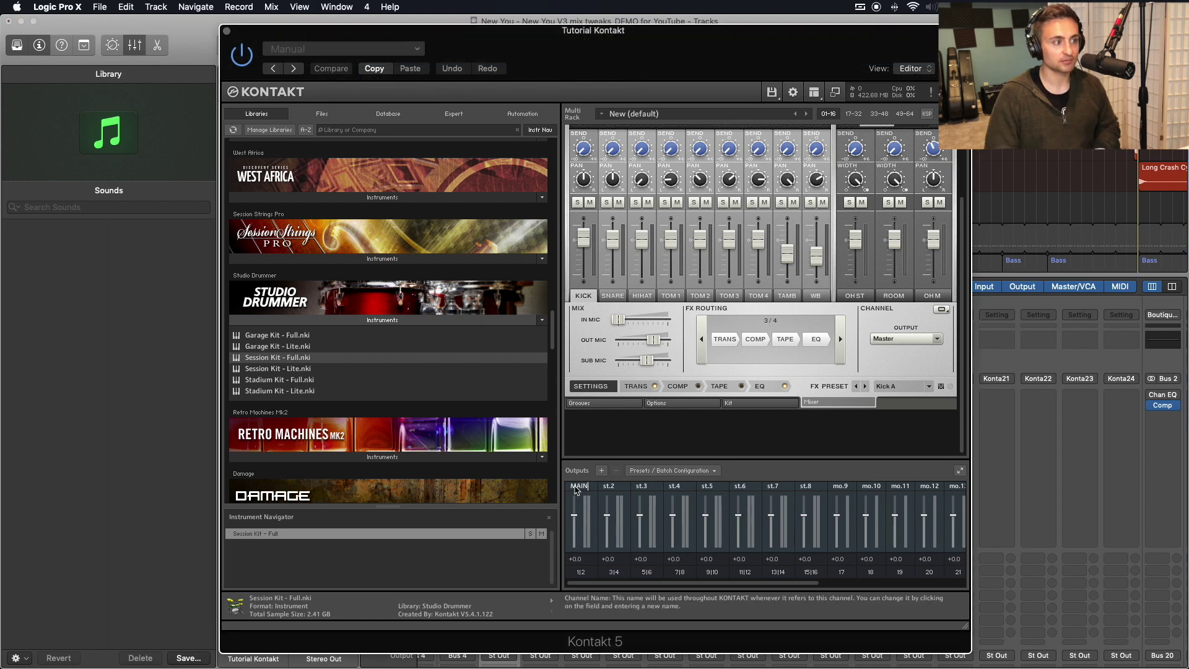
{"action": "left_click", "coordinate": [641, 487]}
{"action": "type", "text": "OH ST"}
{"action": "left_click", "coordinate": [674, 487]}
{"action": "type", "text": "RM ST"}
{"action": "key", "text": "Return"}
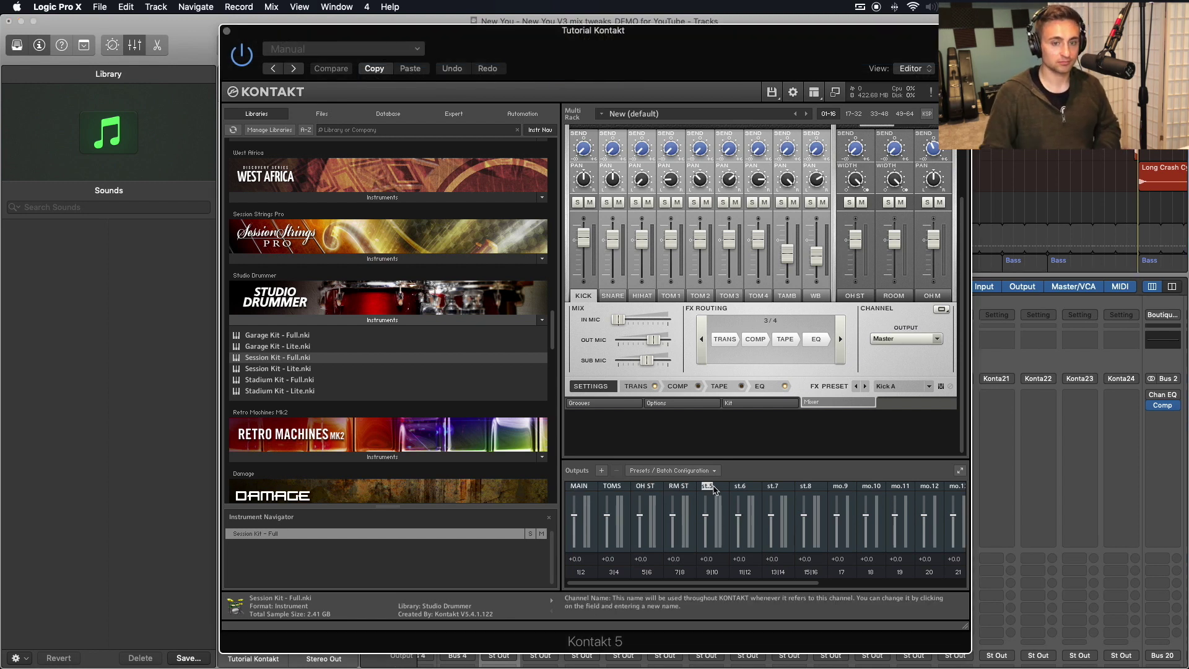
Name the mono outputs KICK, SNARE, HIHAT, WB, TAMB and OH M
{"action": "scroll", "coordinate": [744, 514], "scroll_direction": "right", "scroll_amount": 1}
{"action": "left_click", "coordinate": [803, 486]}
{"action": "type", "text": "KICK"}
{"action": "left_click", "coordinate": [833, 487]}
{"action": "type", "text": "SNARE"}
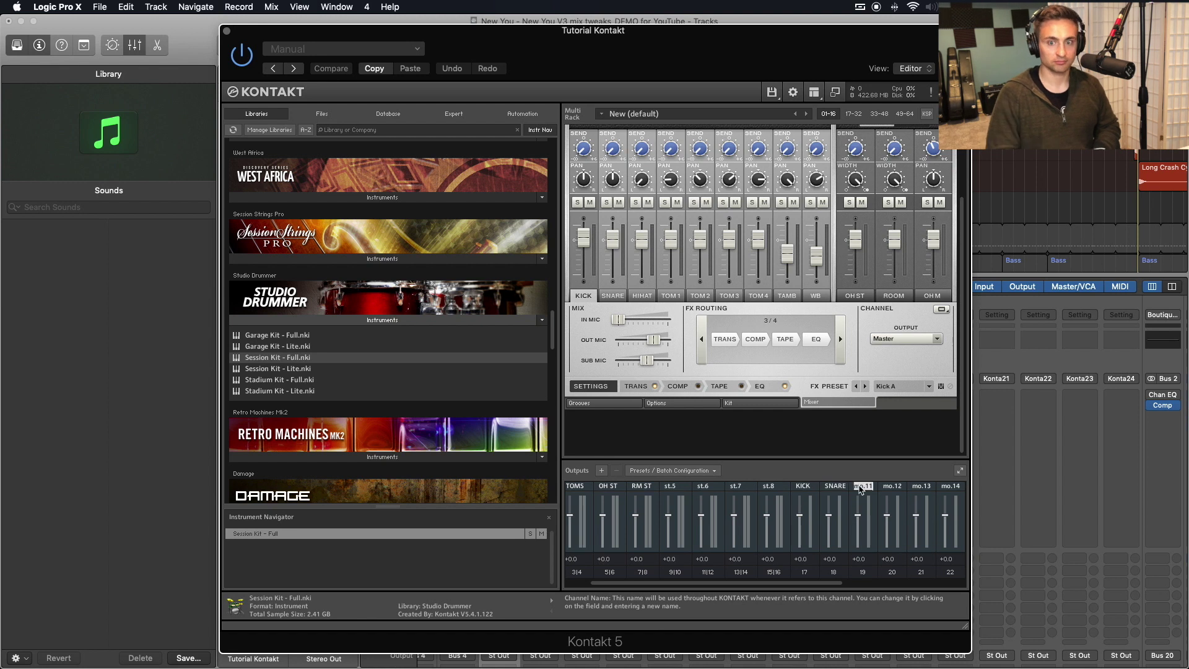
{"action": "type", "text": "HIHAT"}
{"action": "left_click", "coordinate": [892, 487]}
{"action": "type", "text": "WB"}
{"action": "left_click", "coordinate": [920, 486]}
{"action": "type", "text": "TAMB"}
{"action": "left_click", "coordinate": [950, 487]}
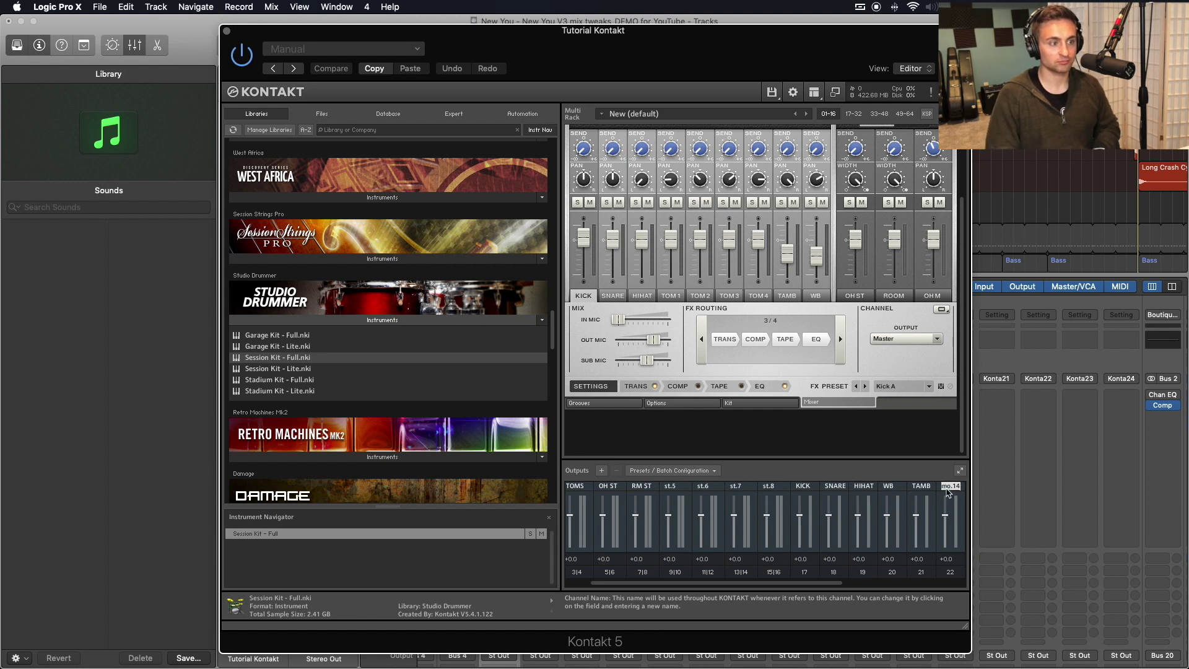
{"action": "type", "text": "OH M"}
{"action": "scroll", "coordinate": [865, 514], "scroll_direction": "right", "scroll_amount": 2}
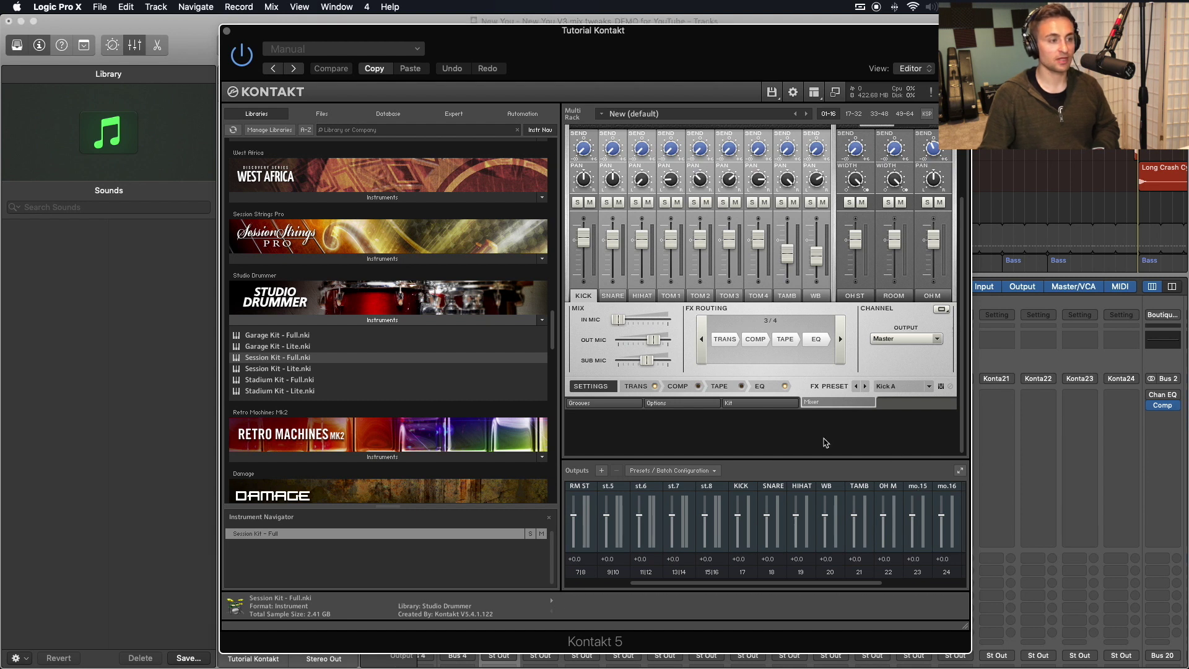
{"action": "scroll", "coordinate": [822, 495], "scroll_direction": "left", "scroll_amount": 3}
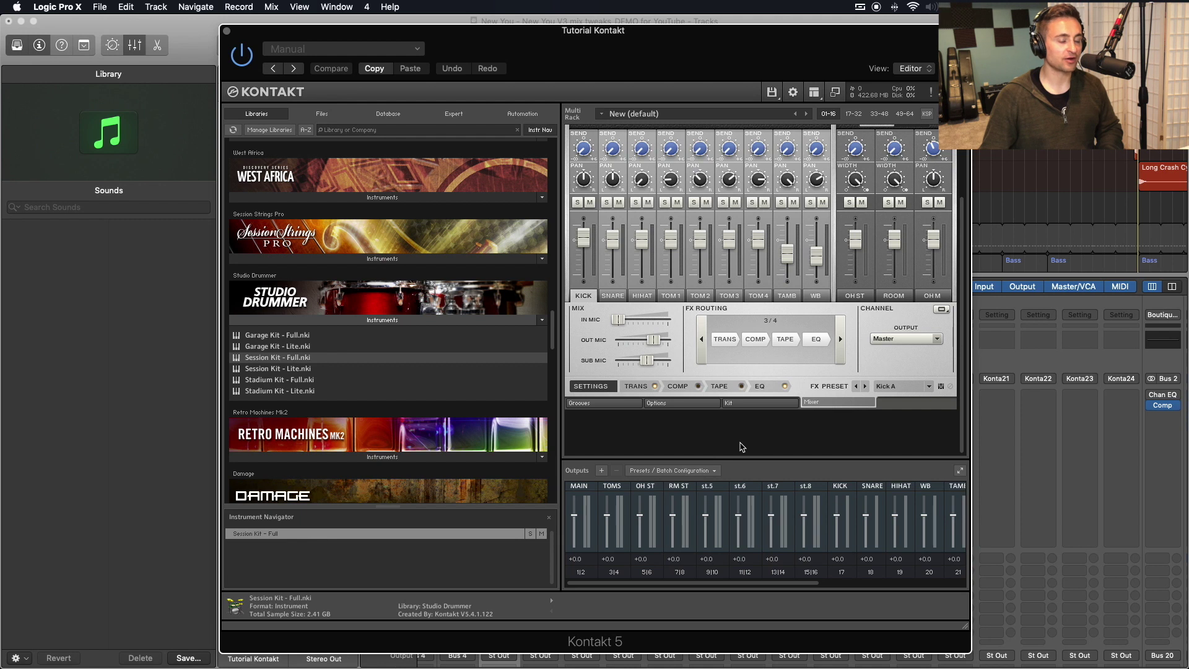
Restart Kontakt so the renamed outputs appear in the channel output list
{"action": "left_click", "coordinate": [904, 341]}
{"action": "left_click", "coordinate": [895, 341]}
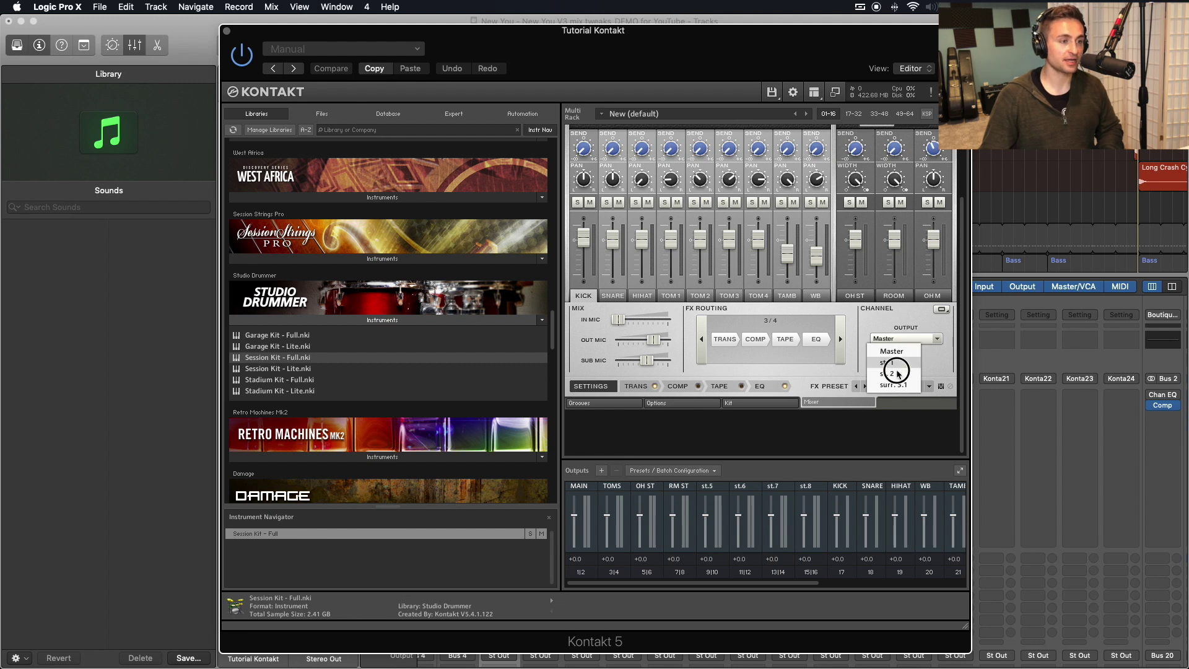
{"action": "left_click", "coordinate": [894, 341]}
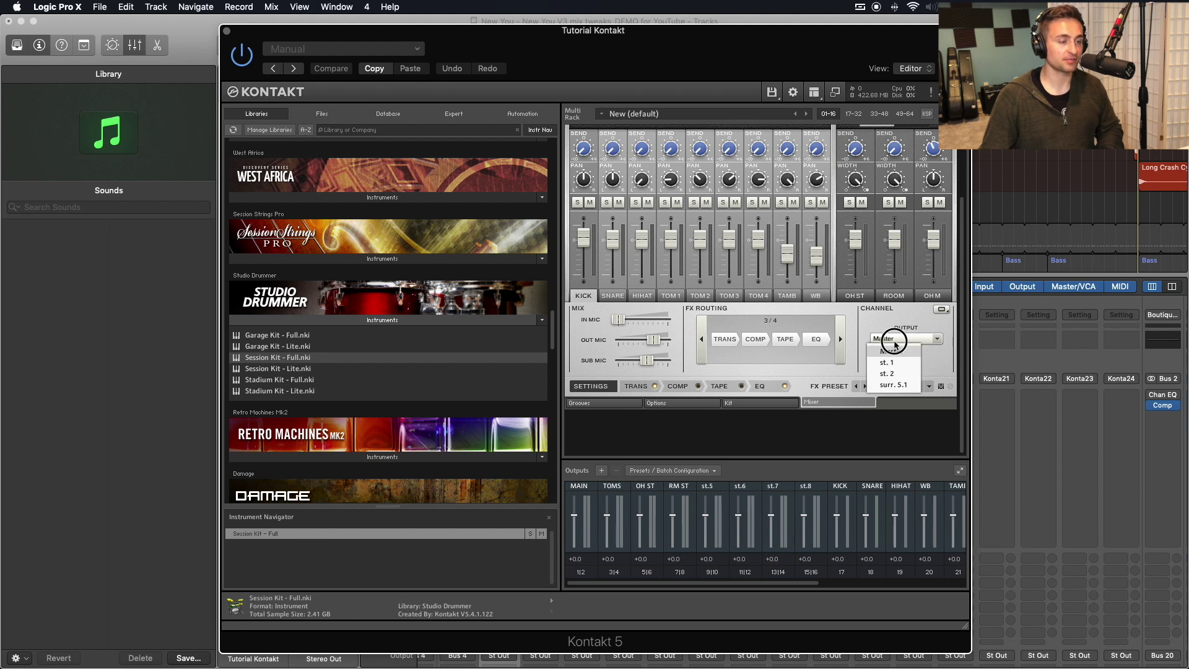
{"action": "left_click", "coordinate": [934, 96]}
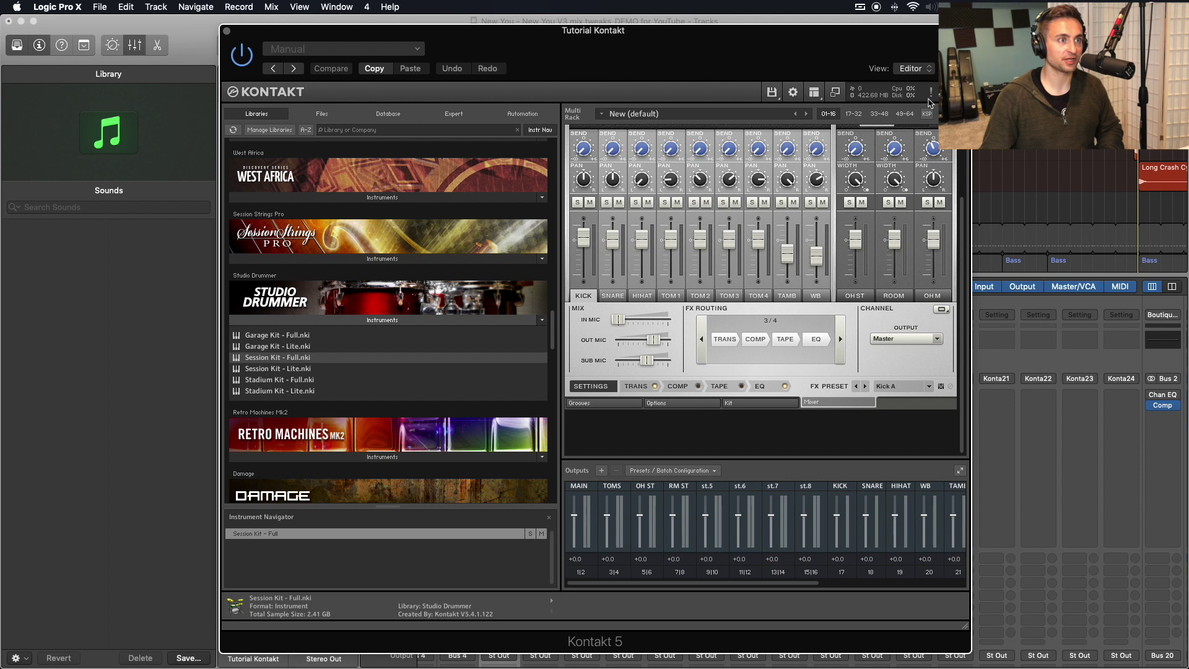
{"action": "left_click", "coordinate": [904, 339]}
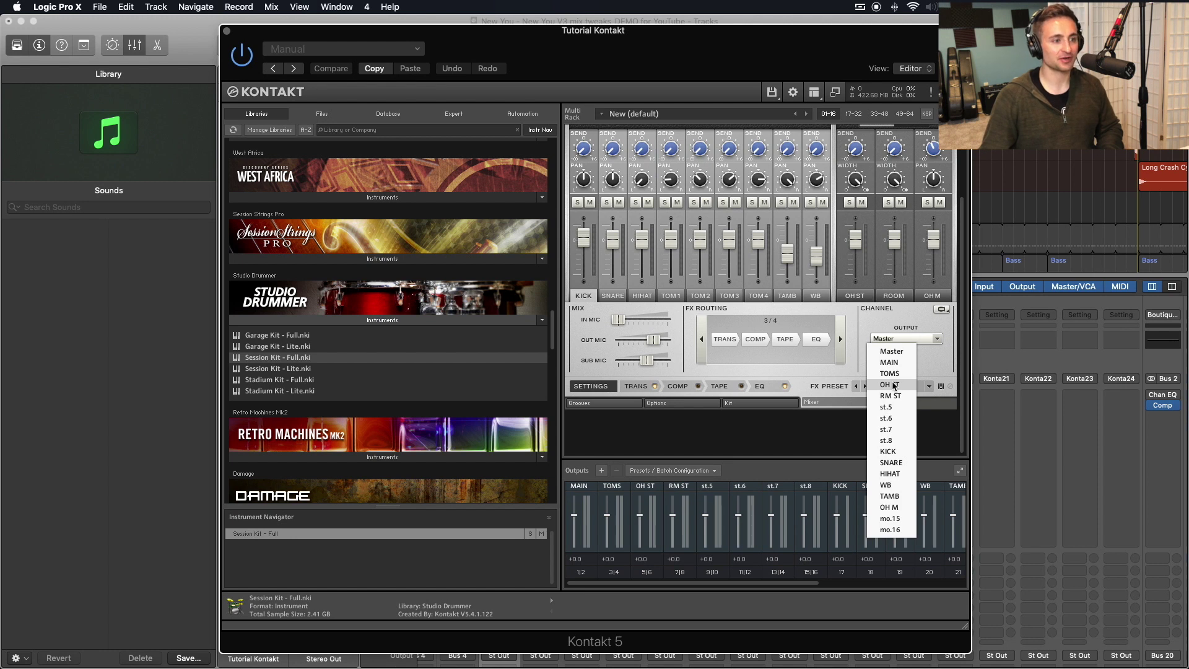
{"action": "left_click", "coordinate": [902, 341]}
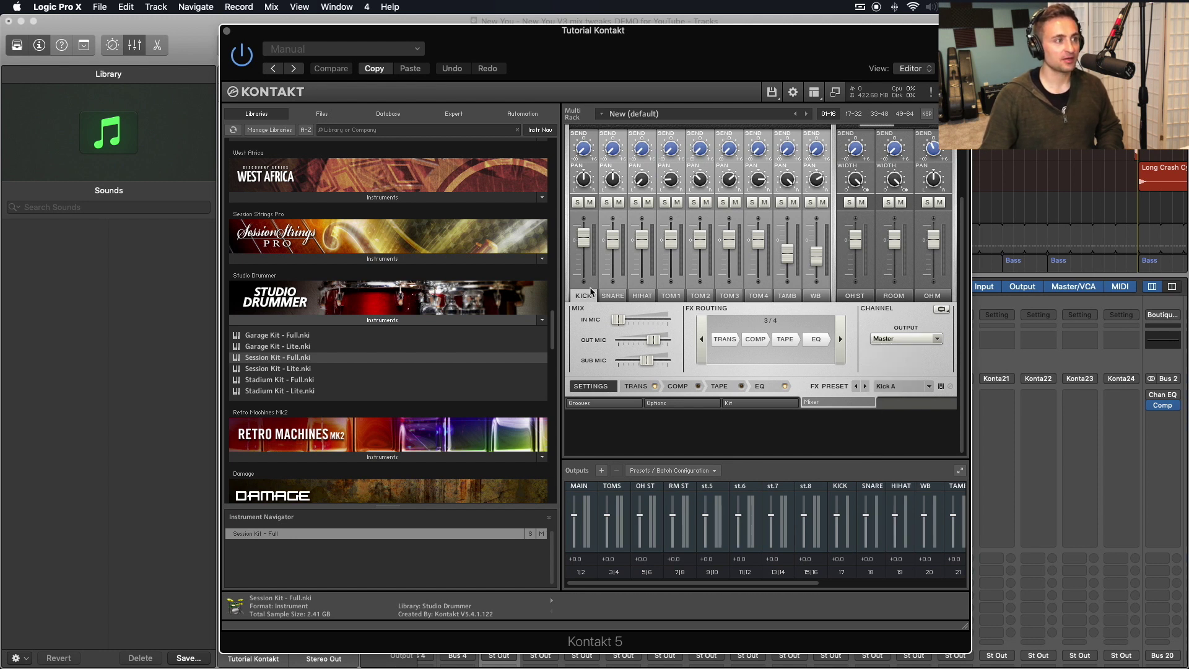
Route the kick, snare and hi-hat channels to the KICK, SNARE and HIHAT outputs
{"action": "left_click", "coordinate": [902, 341]}
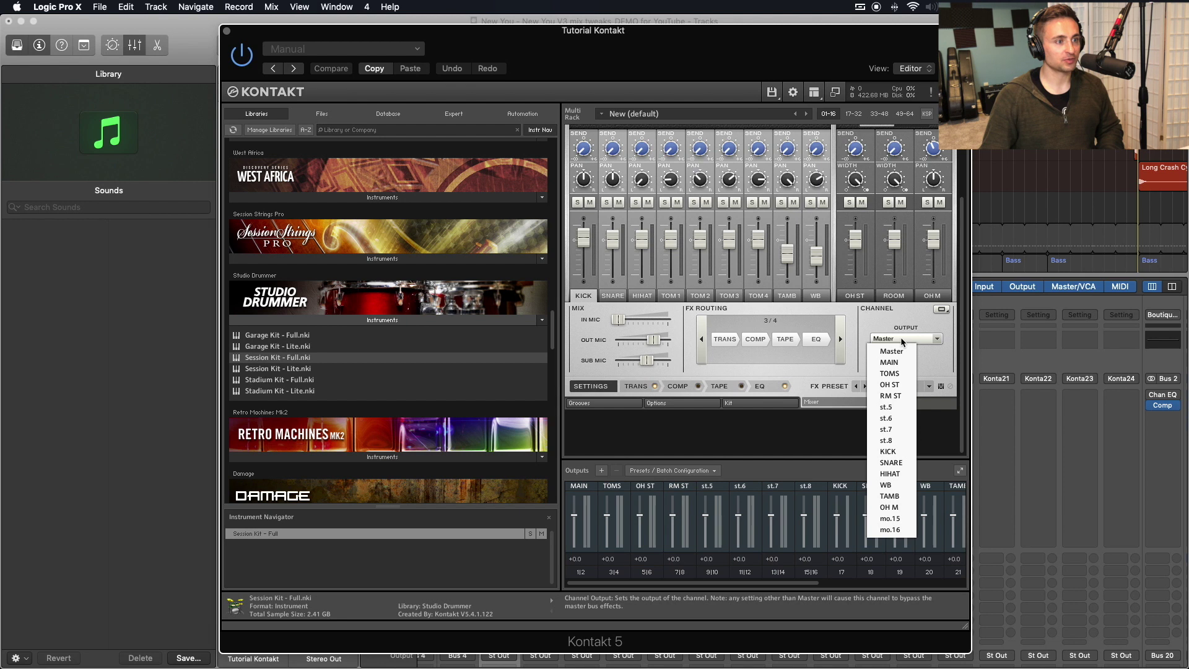
{"action": "left_click", "coordinate": [899, 452]}
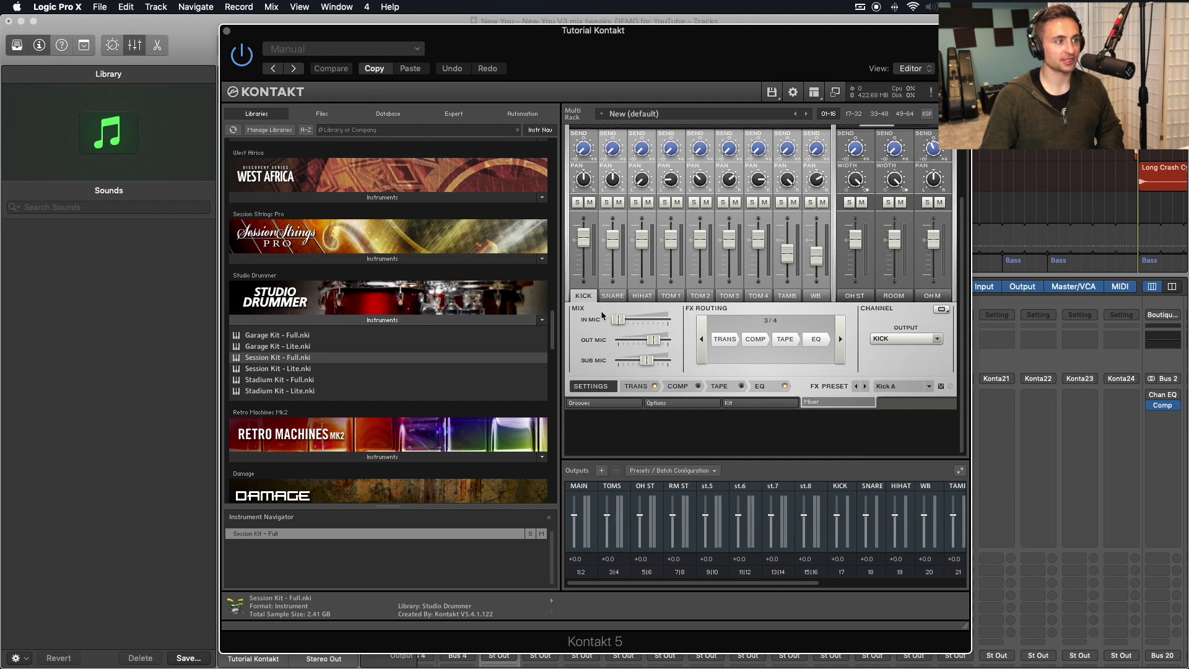
{"action": "left_click", "coordinate": [612, 295]}
{"action": "left_click", "coordinate": [887, 339]}
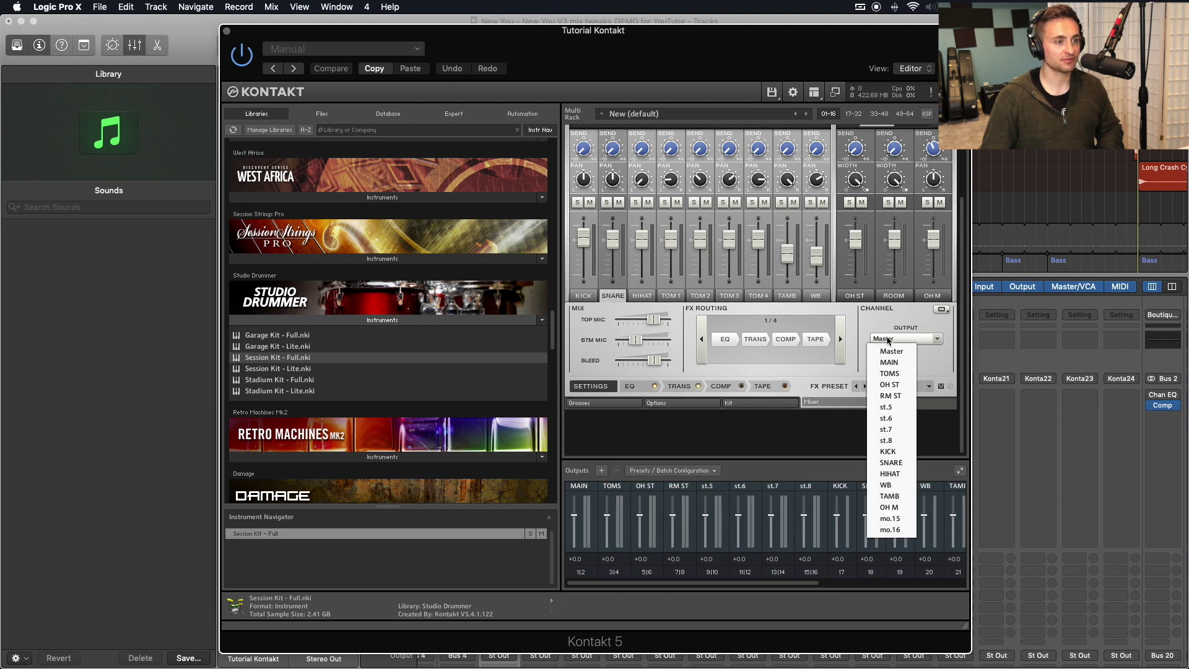
{"action": "left_click", "coordinate": [891, 463]}
{"action": "left_click", "coordinate": [642, 296]}
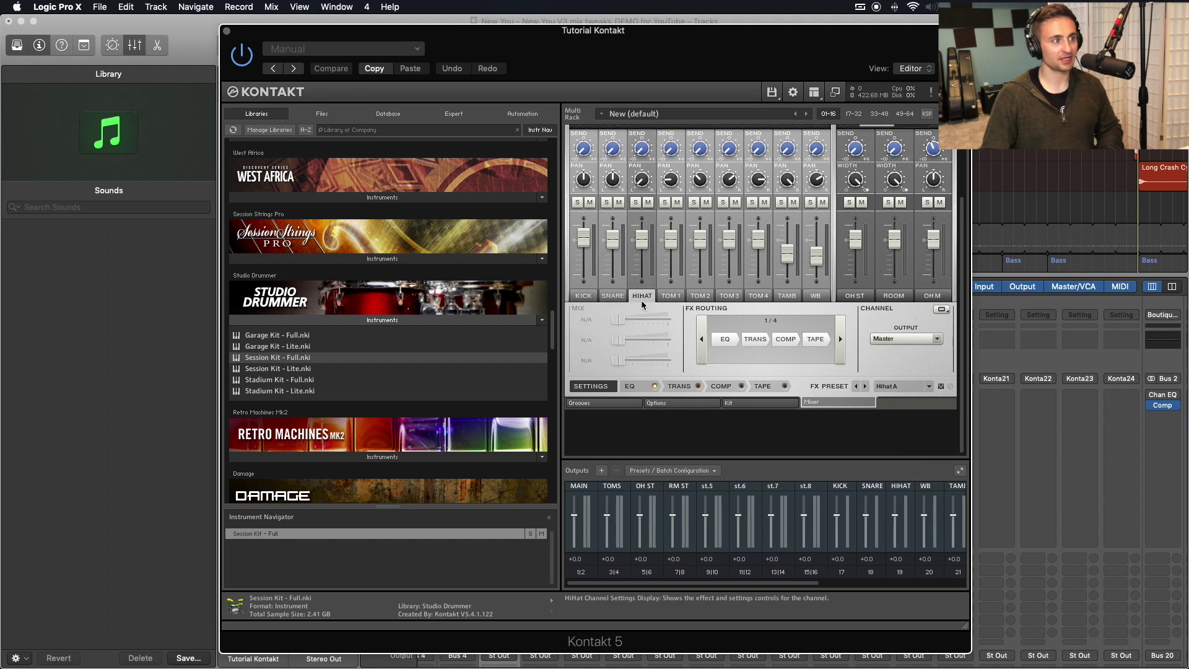
{"action": "left_click", "coordinate": [905, 339]}
{"action": "left_click", "coordinate": [898, 474]}
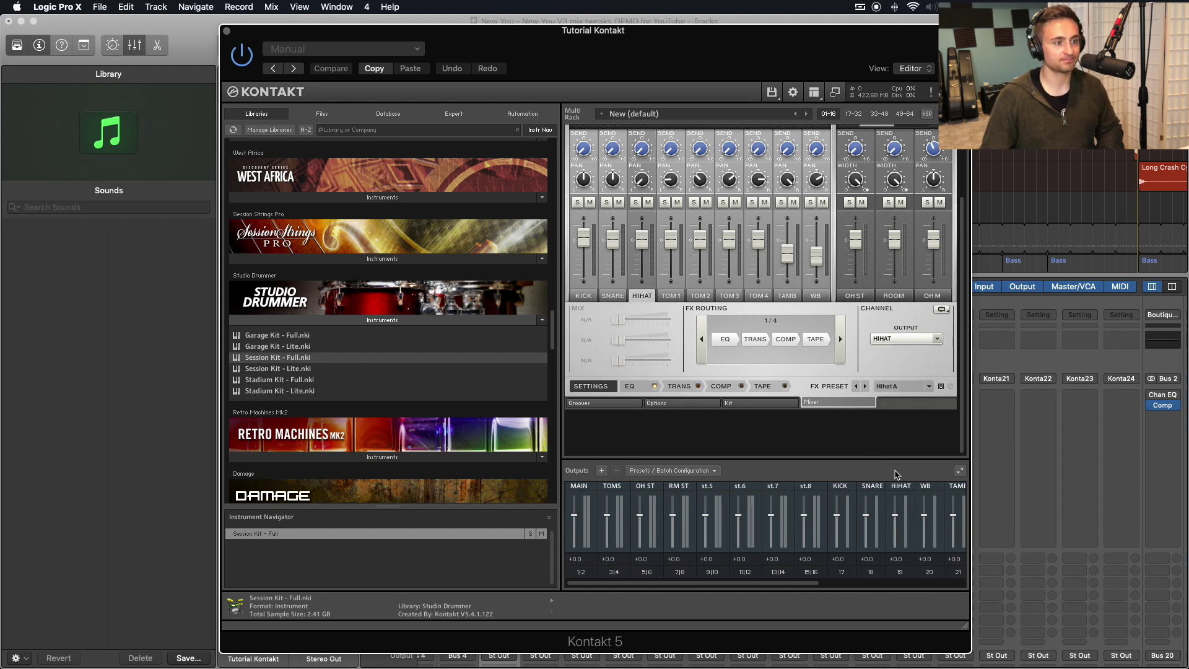
Route TOM1 through TOM4 to the TOMS output, checking the TAMB and WB routing
{"action": "left_click", "coordinate": [671, 295]}
{"action": "left_click", "coordinate": [905, 339]}
{"action": "left_click", "coordinate": [886, 375]}
{"action": "left_click", "coordinate": [700, 295]}
{"action": "left_click", "coordinate": [729, 295]}
{"action": "left_click", "coordinate": [758, 295]}
{"action": "left_click", "coordinate": [906, 338]}
{"action": "left_click", "coordinate": [886, 376]}
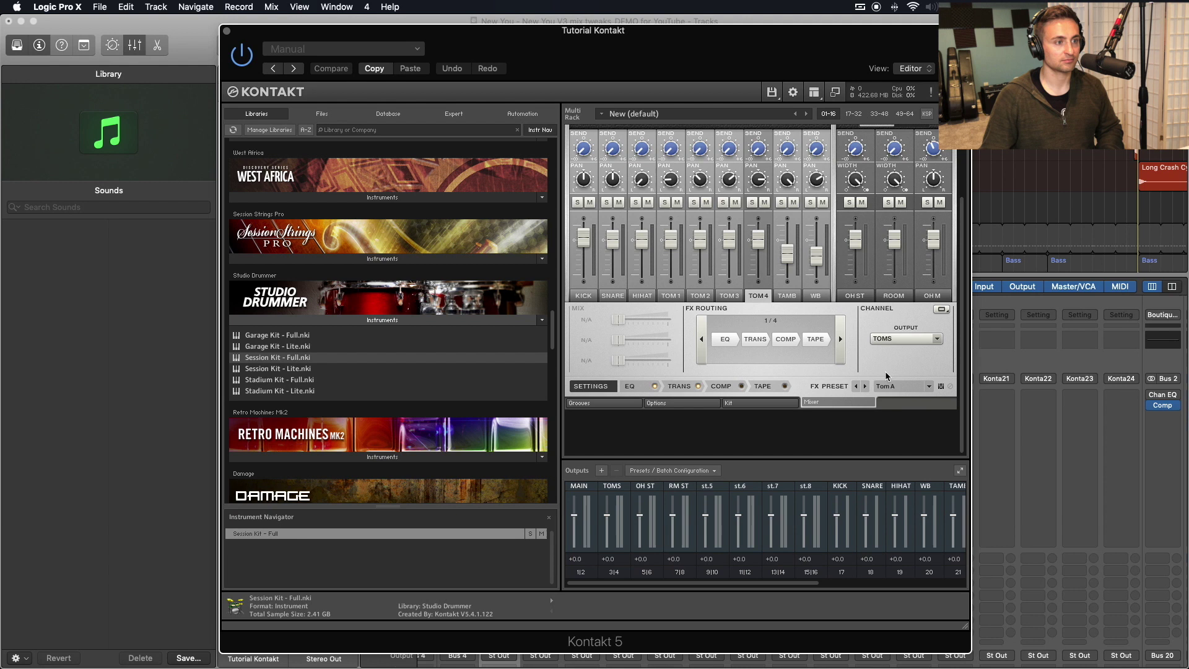
{"action": "left_click", "coordinate": [787, 296]}
{"action": "left_click", "coordinate": [905, 339]}
{"action": "left_click", "coordinate": [815, 295]}
{"action": "left_click", "coordinate": [906, 338]}
Send OH ST to the OH ST output and OH M to the OH M output, checking ROOM
{"action": "left_click", "coordinate": [892, 484]}
{"action": "left_click", "coordinate": [855, 295]}
{"action": "left_click", "coordinate": [906, 339]}
{"action": "left_click", "coordinate": [892, 384]}
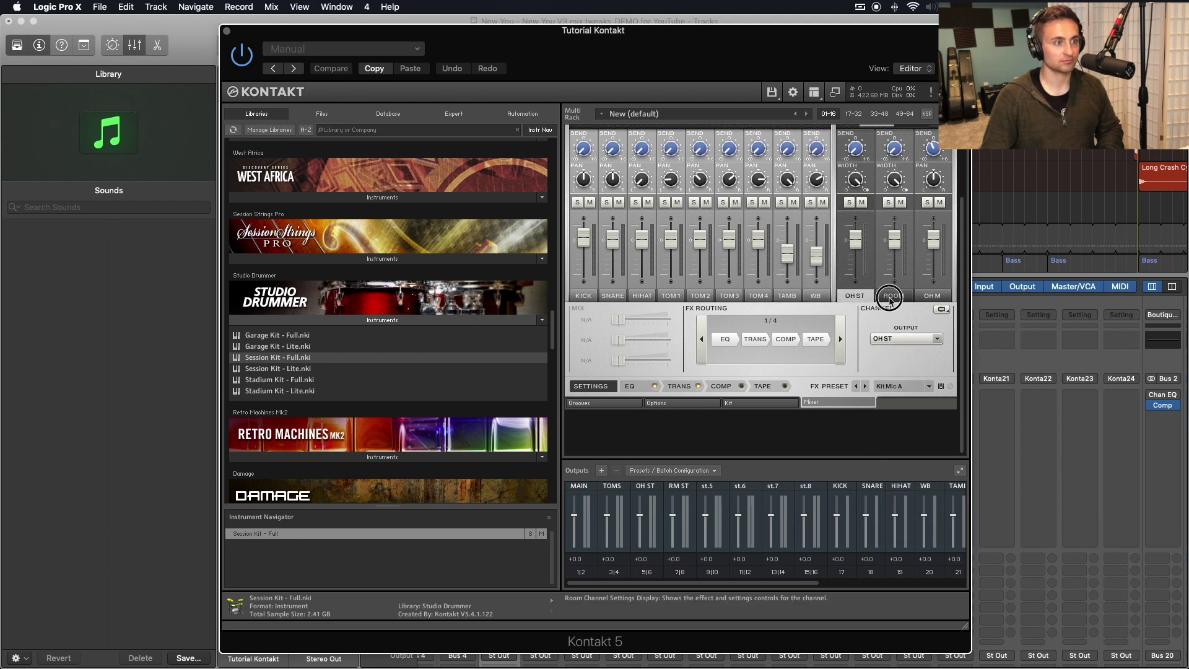
{"action": "left_click", "coordinate": [889, 298]}
{"action": "left_click", "coordinate": [905, 338]}
{"action": "left_click", "coordinate": [891, 394]}
{"action": "left_click", "coordinate": [932, 295]}
{"action": "left_click", "coordinate": [906, 338]}
{"action": "left_click", "coordinate": [888, 465]}
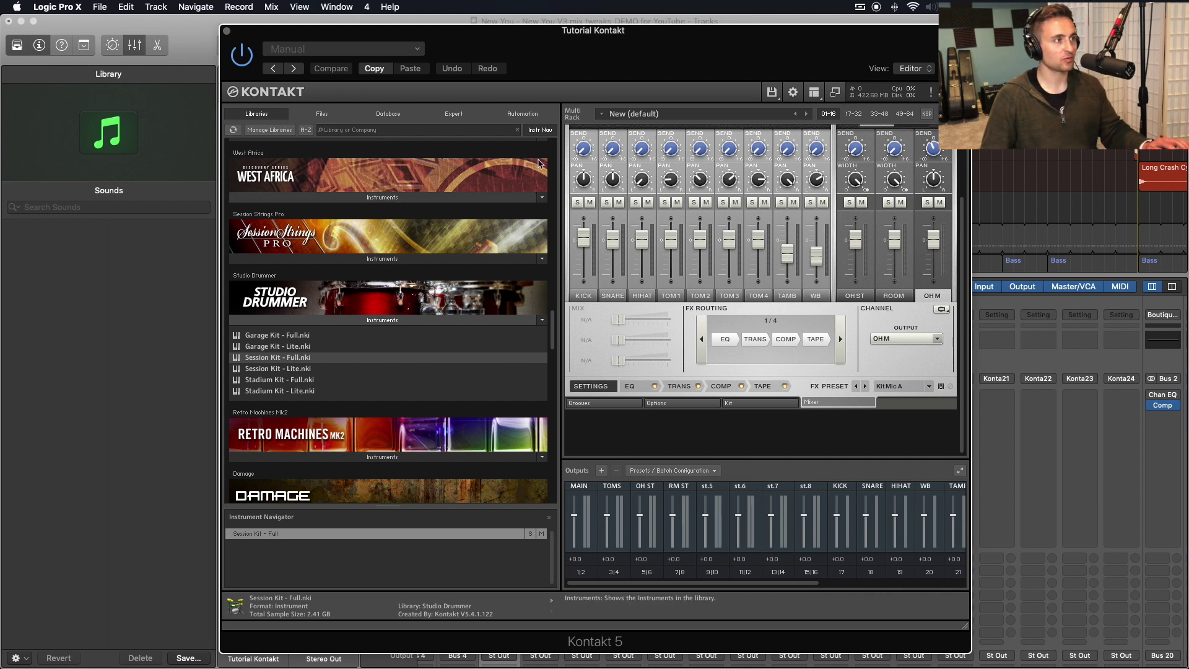
Drag the Kontakt window aside to uncover Logic's mixer and its Kontakt input channels
{"action": "left_click_drag", "start_coordinate": [571, 44], "coordinate": [667, 108]}
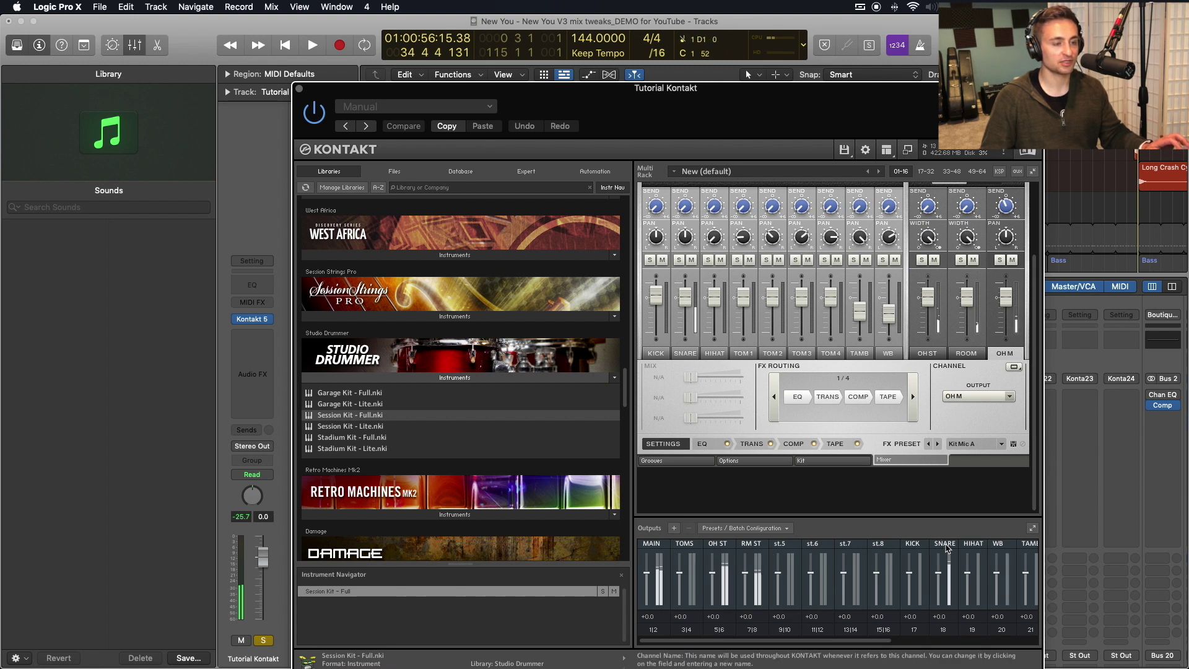
Close the Kontakt window and return the playhead to the project start
{"action": "key", "text": "v"}
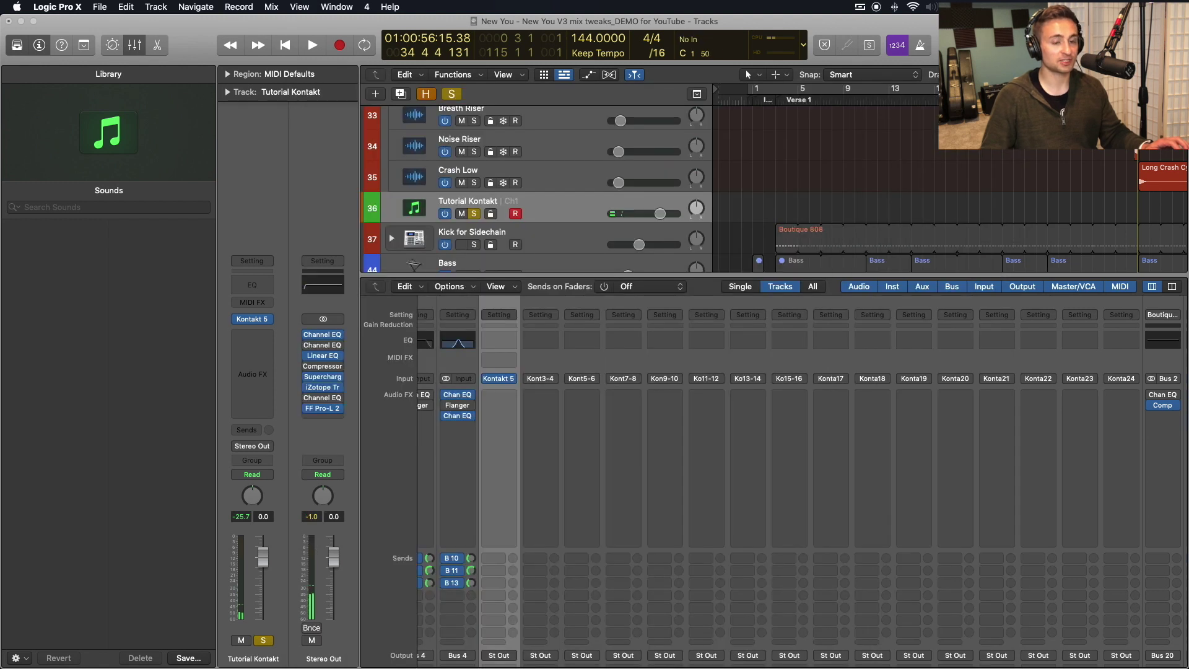
{"action": "scroll", "coordinate": [759, 185], "scroll_direction": "up", "scroll_amount": 5}
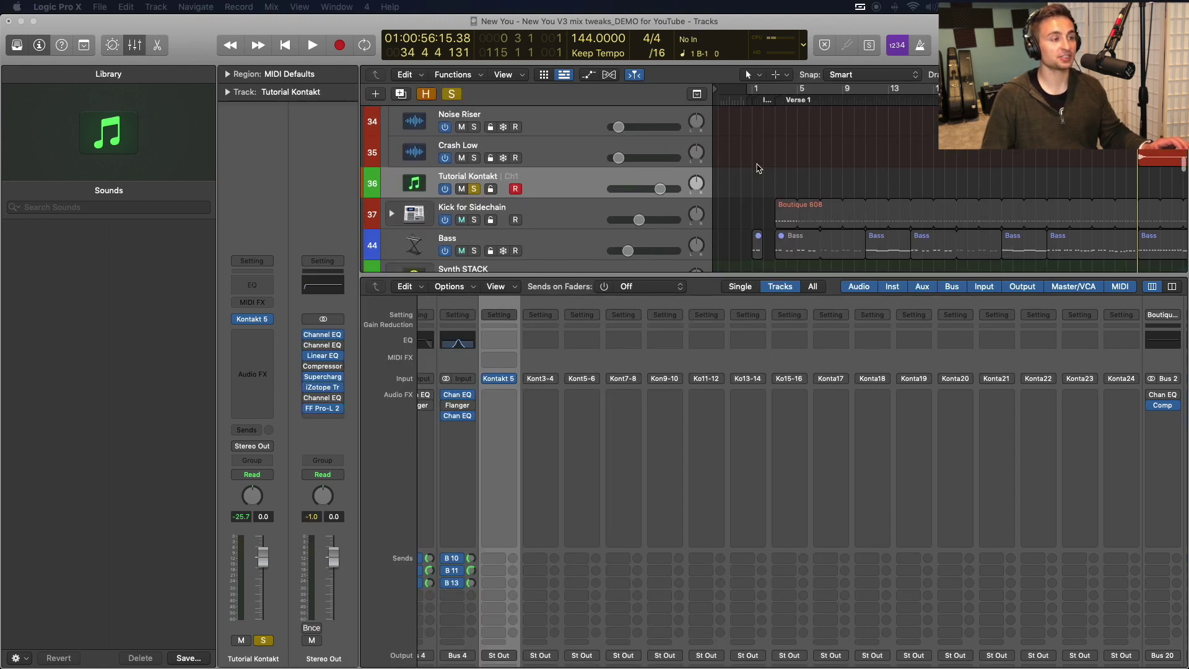
{"action": "left_click", "coordinate": [743, 101]}
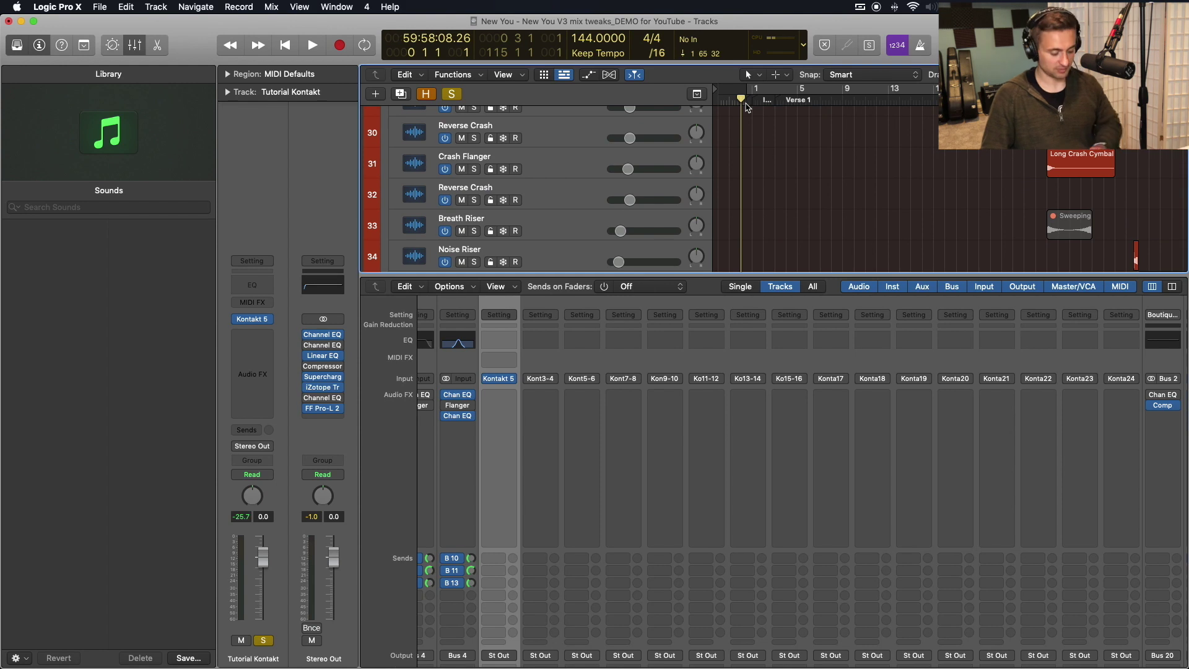
Show the Mixer with the Aux 45–59 faders and names, selecting Aux 45
{"action": "key", "text": "x"}
{"action": "scroll", "coordinate": [815, 226], "scroll_direction": "down", "scroll_amount": 1}
{"action": "key", "text": "x"}
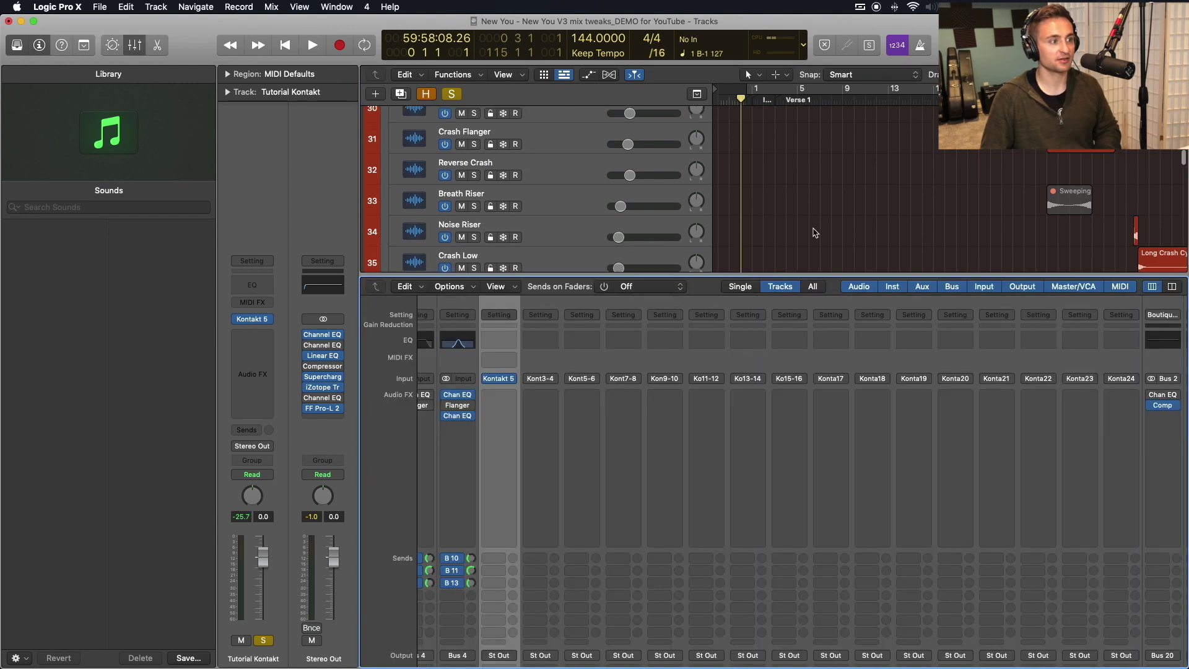
{"action": "scroll", "coordinate": [749, 431], "scroll_direction": "down", "scroll_amount": 3}
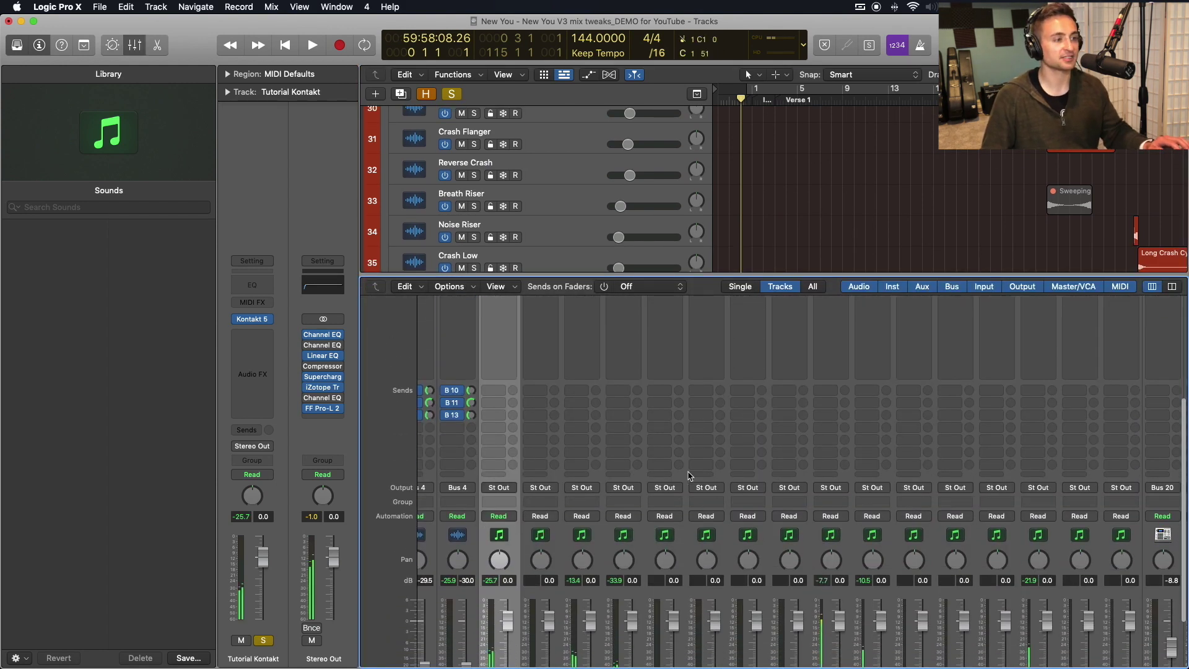
{"action": "scroll", "coordinate": [750, 432], "scroll_direction": "down", "scroll_amount": 3}
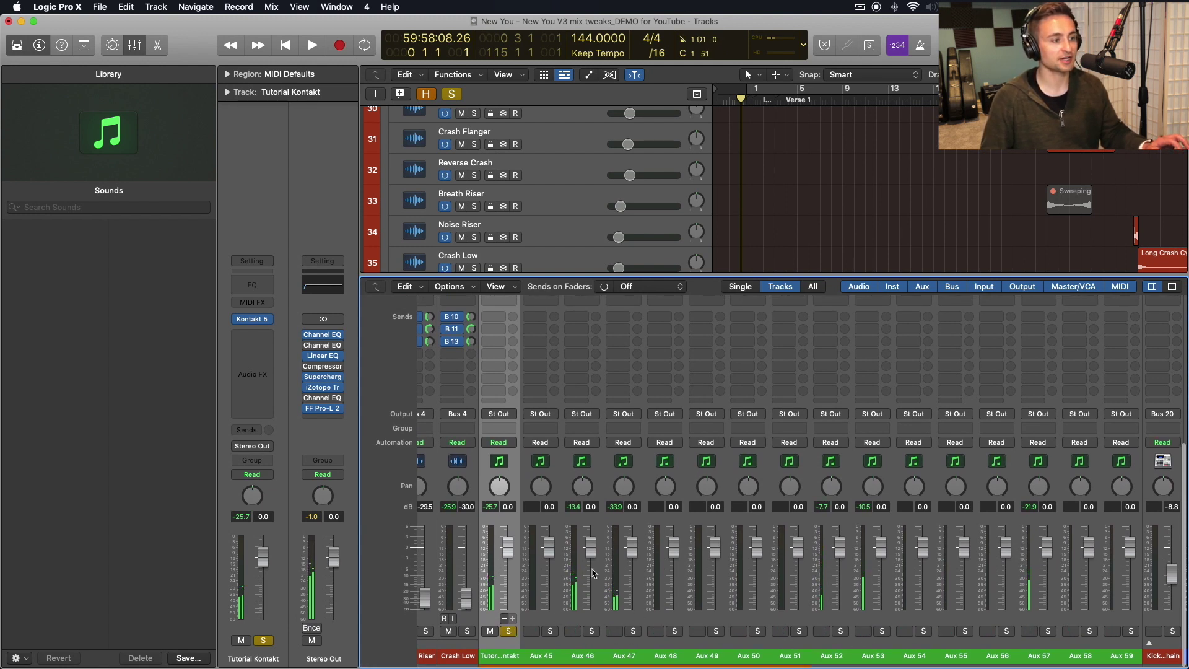
{"action": "scroll", "coordinate": [538, 353], "scroll_direction": "up", "scroll_amount": 1}
{"action": "scroll", "coordinate": [537, 354], "scroll_direction": "down", "scroll_amount": 1}
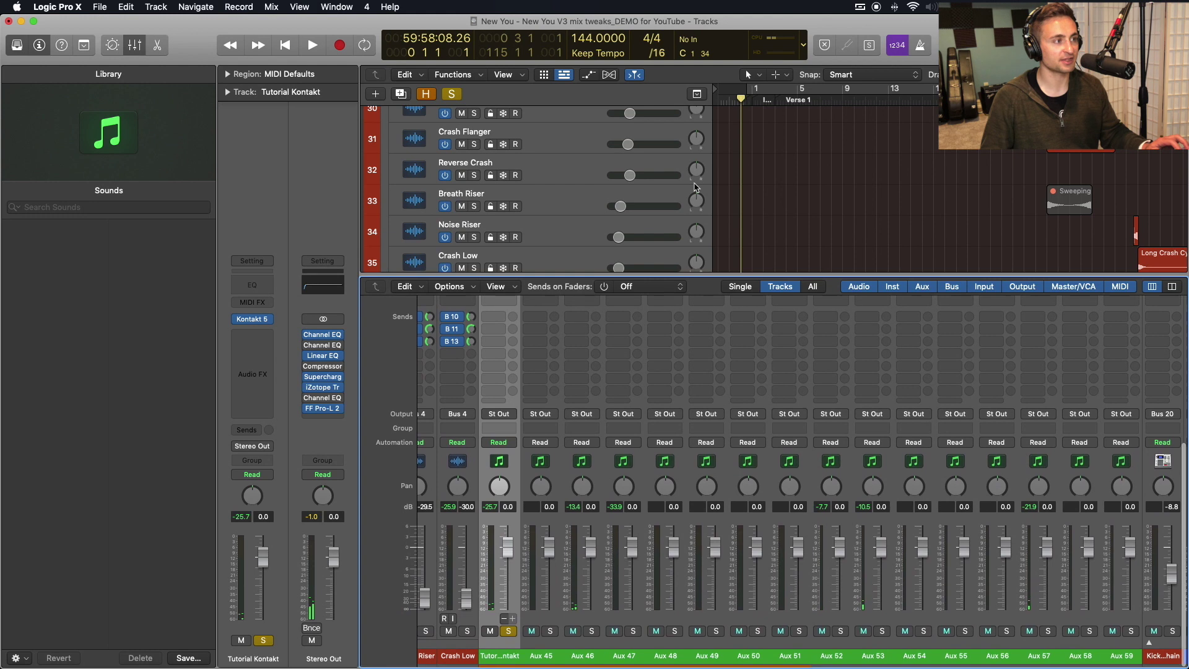
{"action": "scroll", "coordinate": [545, 235], "scroll_direction": "down", "scroll_amount": 4}
{"action": "scroll", "coordinate": [548, 245], "scroll_direction": "up", "scroll_amount": 2}
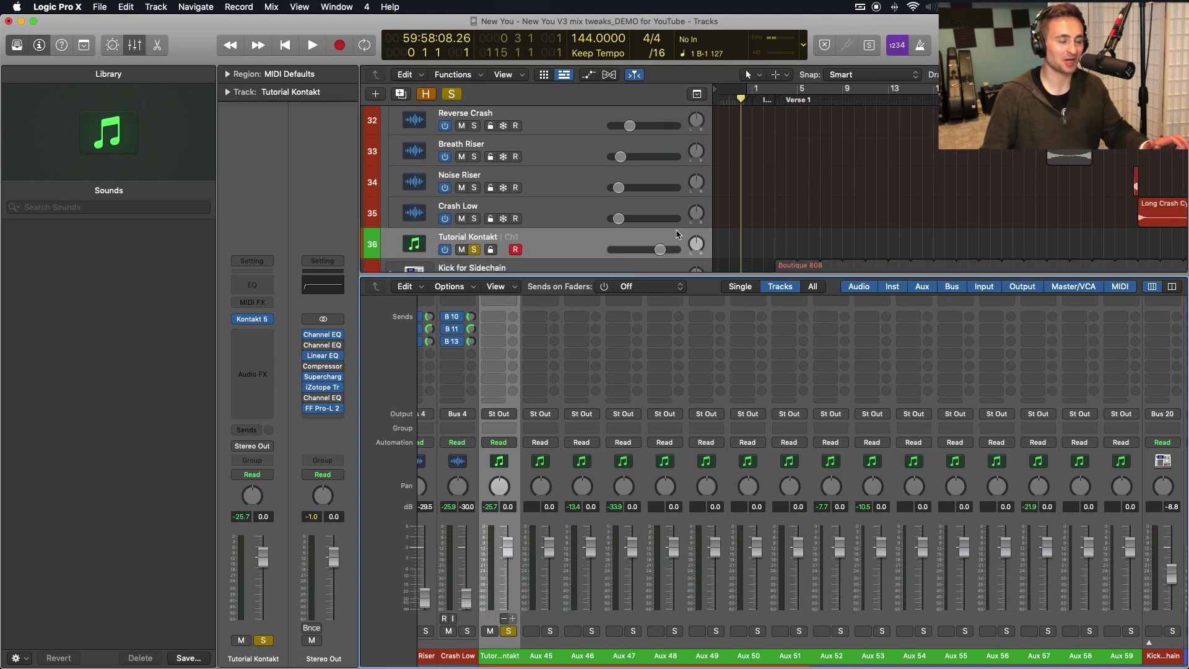
{"action": "left_click", "coordinate": [536, 652]}
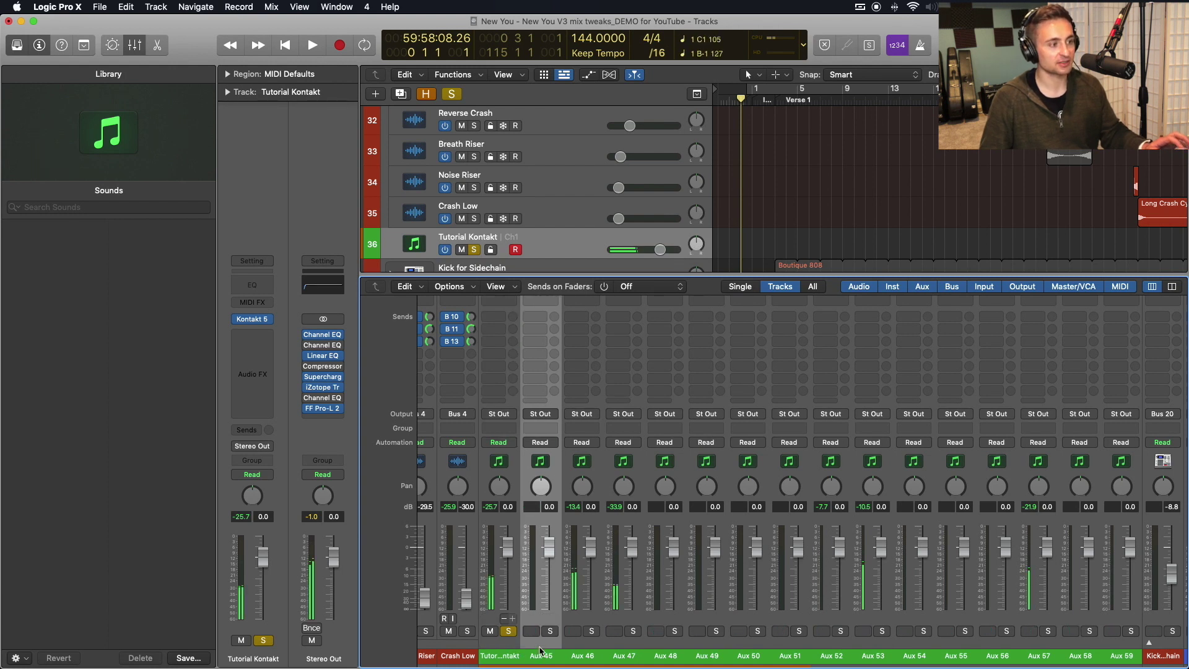
Create track 37 for the Aux 45 channel and solo it
{"action": "right_click", "coordinate": [539, 649]}
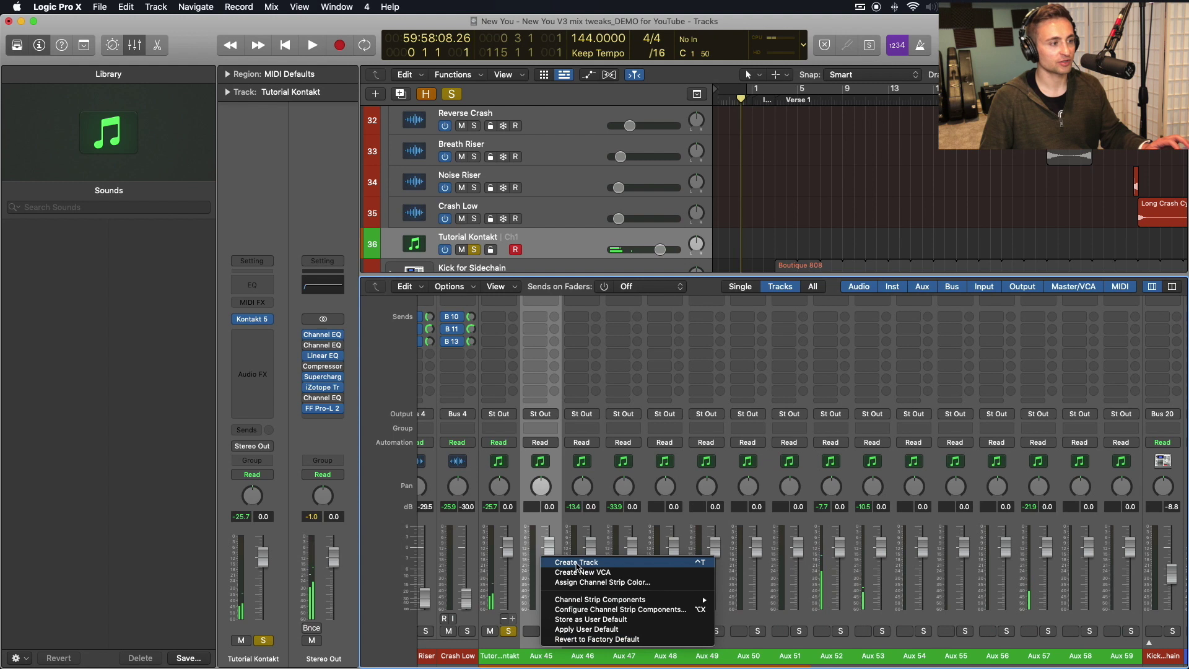
{"action": "left_click", "coordinate": [576, 562]}
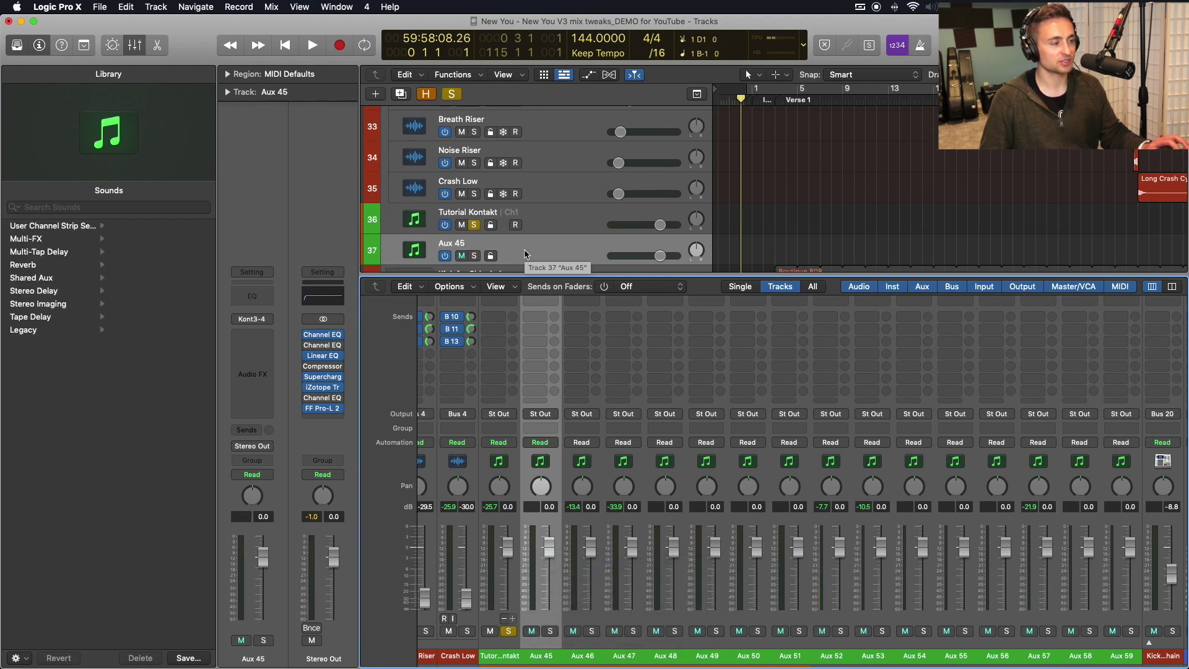
{"action": "left_click", "coordinate": [557, 221]}
{"action": "left_click", "coordinate": [538, 243]}
{"action": "left_click", "coordinate": [475, 256]}
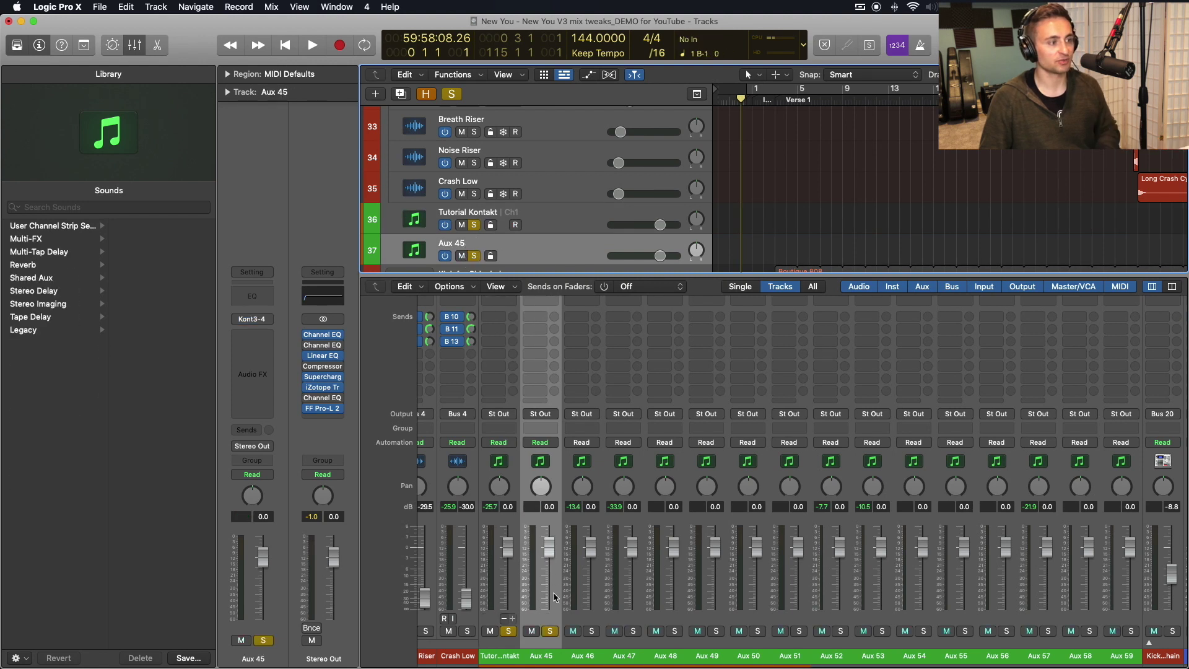
Rename the Aux 45 channel to KICK, then reselect the Tutorial Kontakt track
{"action": "double_click", "coordinate": [545, 655]}
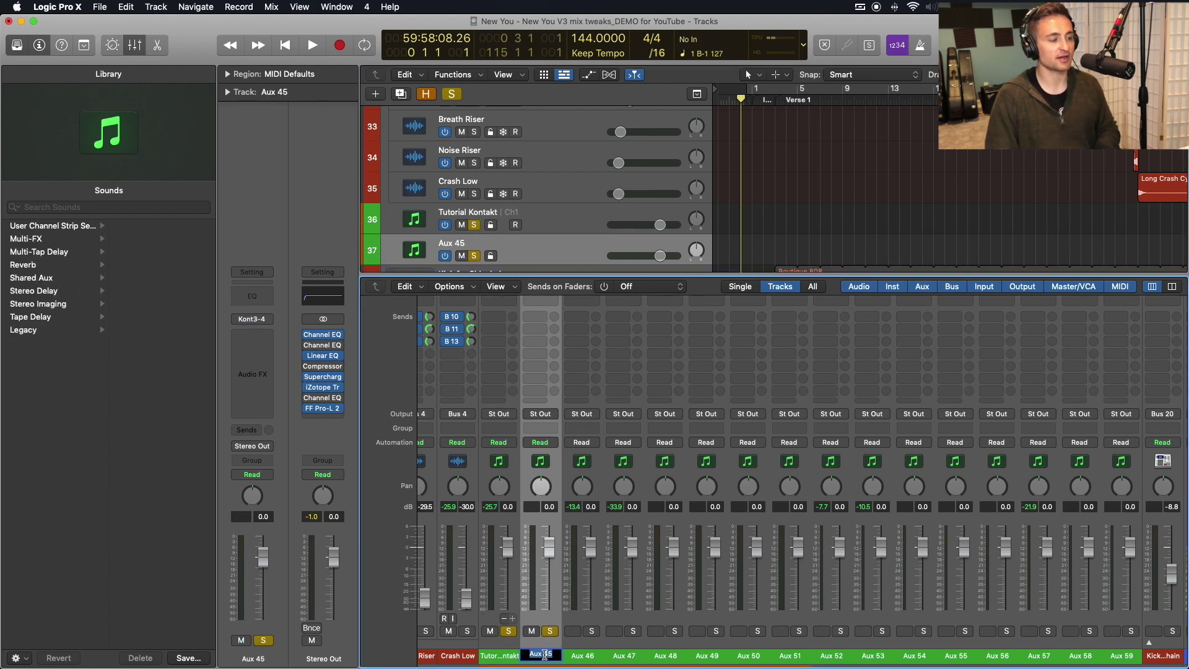
{"action": "type", "text": "KICK"}
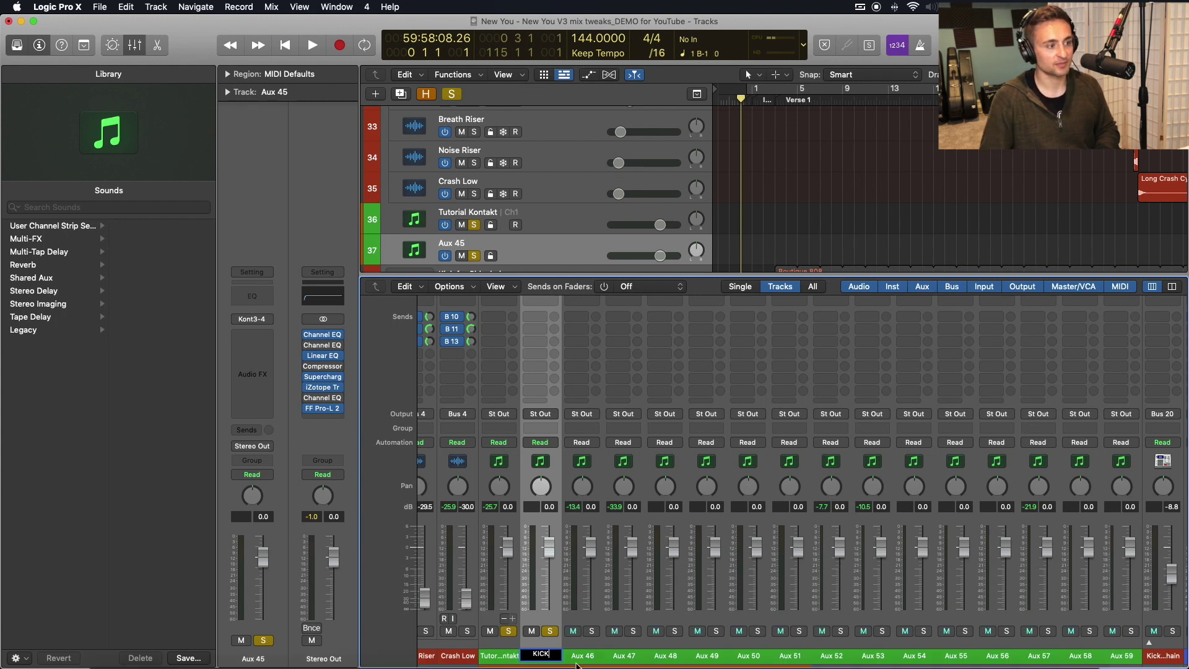
{"action": "left_click", "coordinate": [580, 644]}
{"action": "scroll", "coordinate": [582, 650], "scroll_direction": "up", "scroll_amount": 3}
{"action": "scroll", "coordinate": [580, 651], "scroll_direction": "up", "scroll_amount": 5}
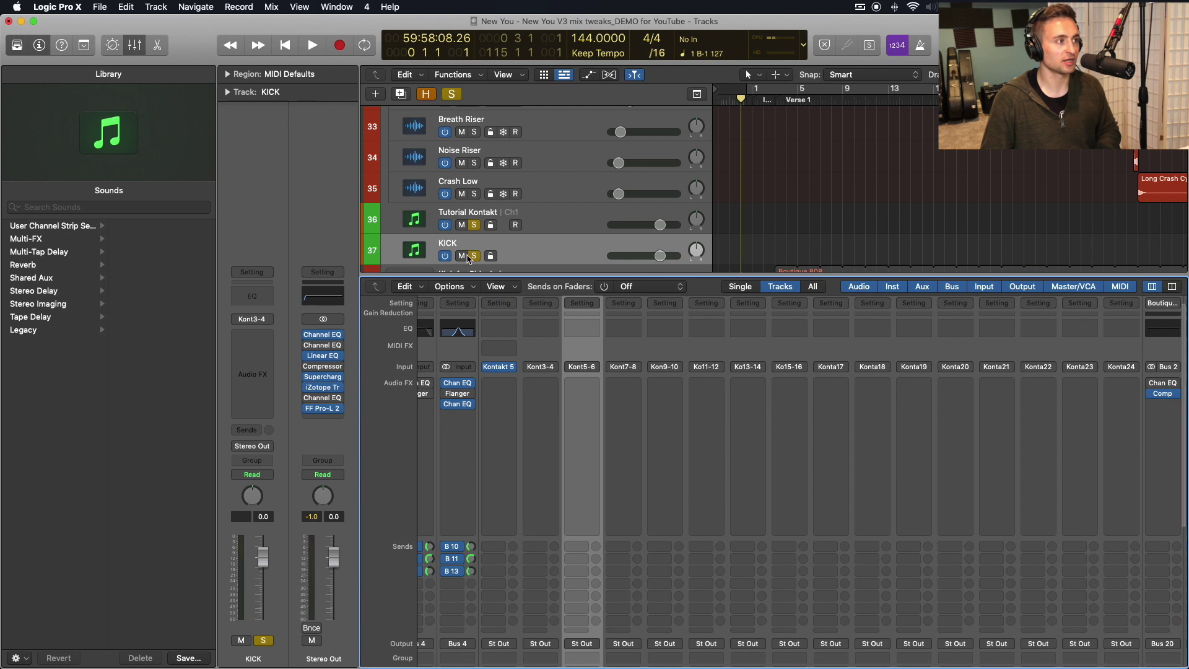
{"action": "left_click", "coordinate": [433, 228]}
Reopen the Tutorial Kontakt window, select its MAIN output, and move the window aside
{"action": "left_click", "coordinate": [254, 319]}
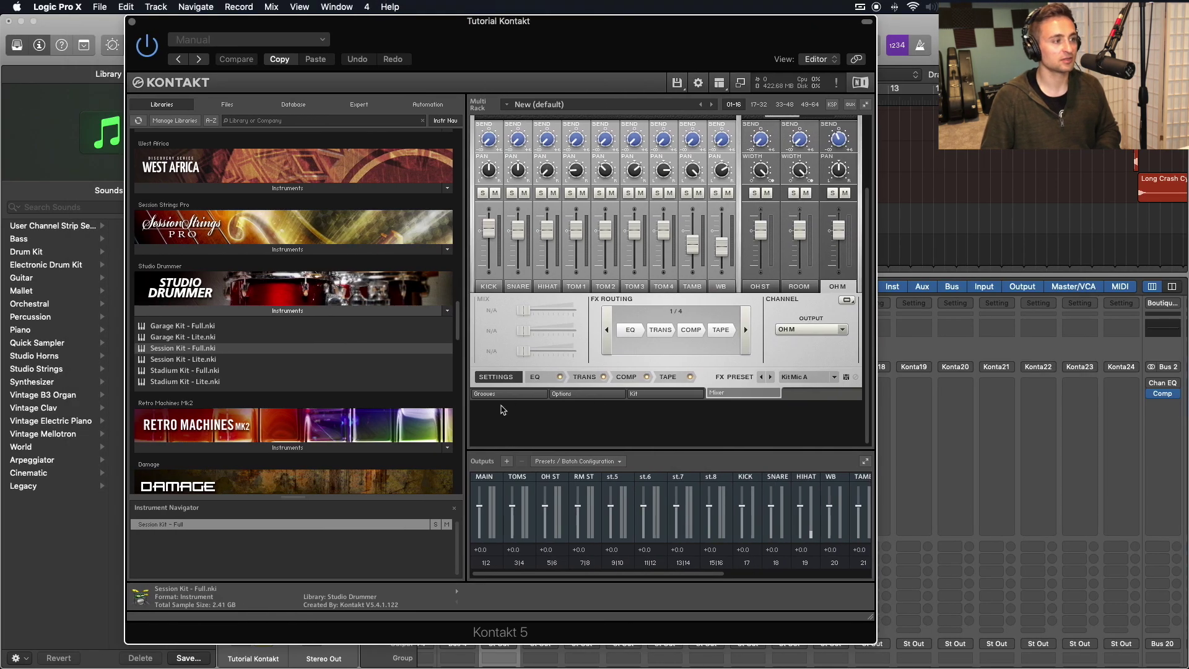
{"action": "left_click", "coordinate": [500, 486]}
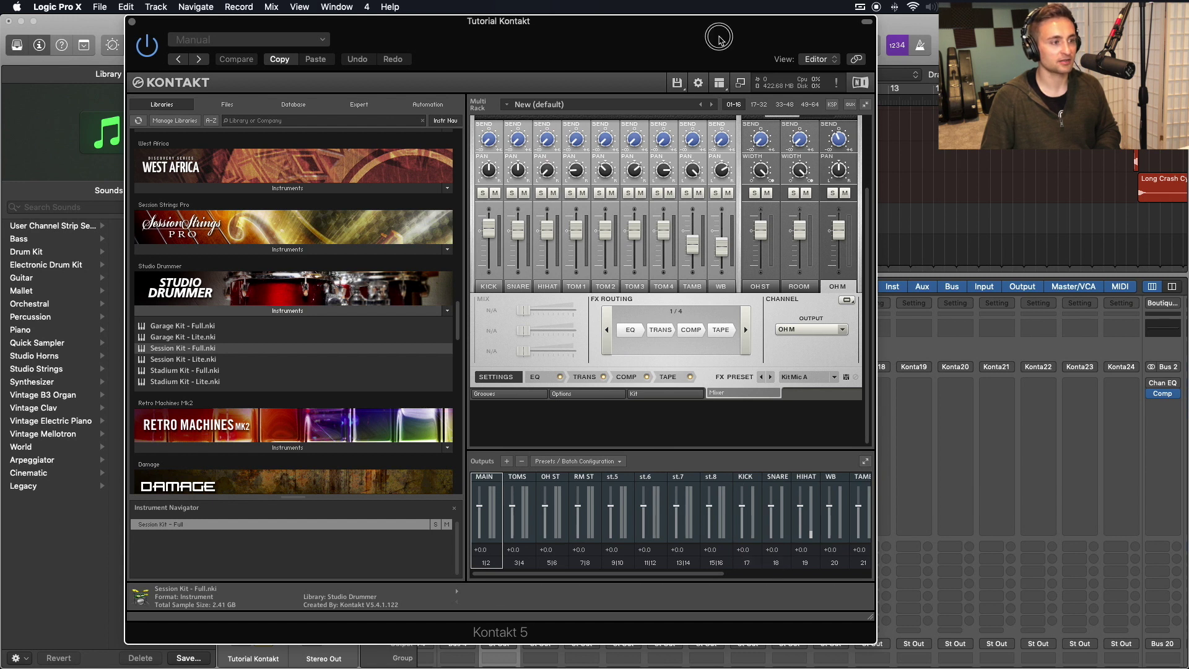
{"action": "left_click_drag", "start_coordinate": [718, 38], "coordinate": [622, 57]}
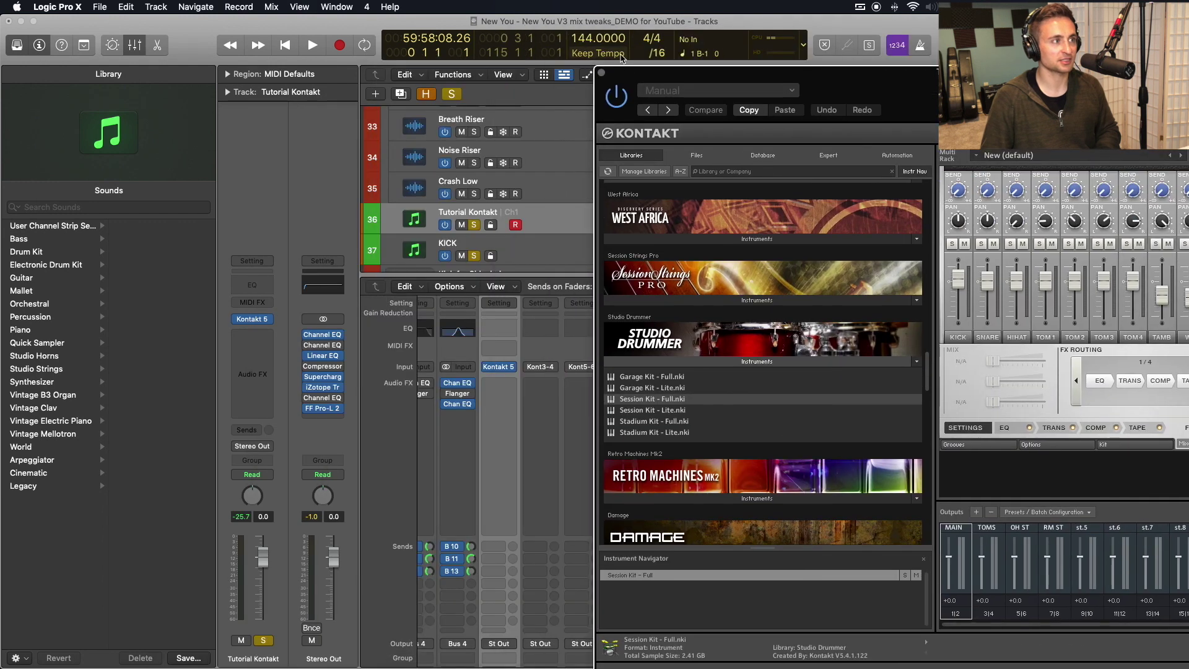
Close the Kontakt window and scroll the Mixer to the Kontakt-fed aux channels
{"action": "left_click", "coordinate": [603, 73]}
{"action": "scroll", "coordinate": [495, 185], "scroll_direction": "down", "scroll_amount": 10}
{"action": "scroll", "coordinate": [545, 557], "scroll_direction": "down", "scroll_amount": 5}
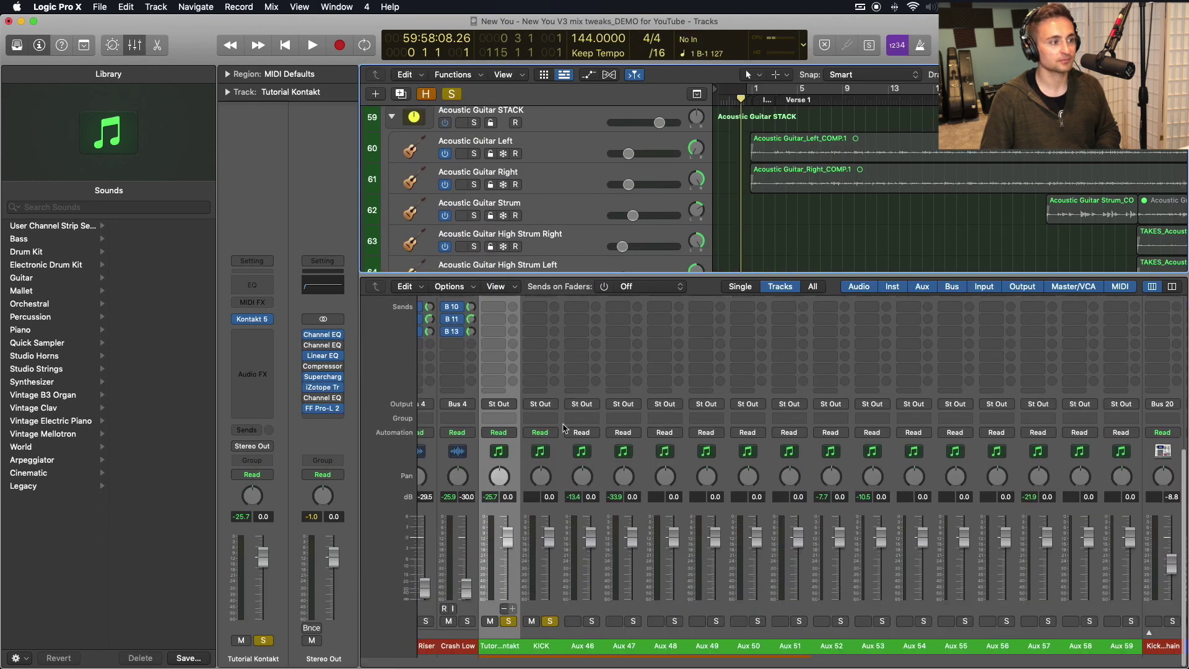
{"action": "scroll", "coordinate": [712, 619], "scroll_direction": "up", "scroll_amount": 10}
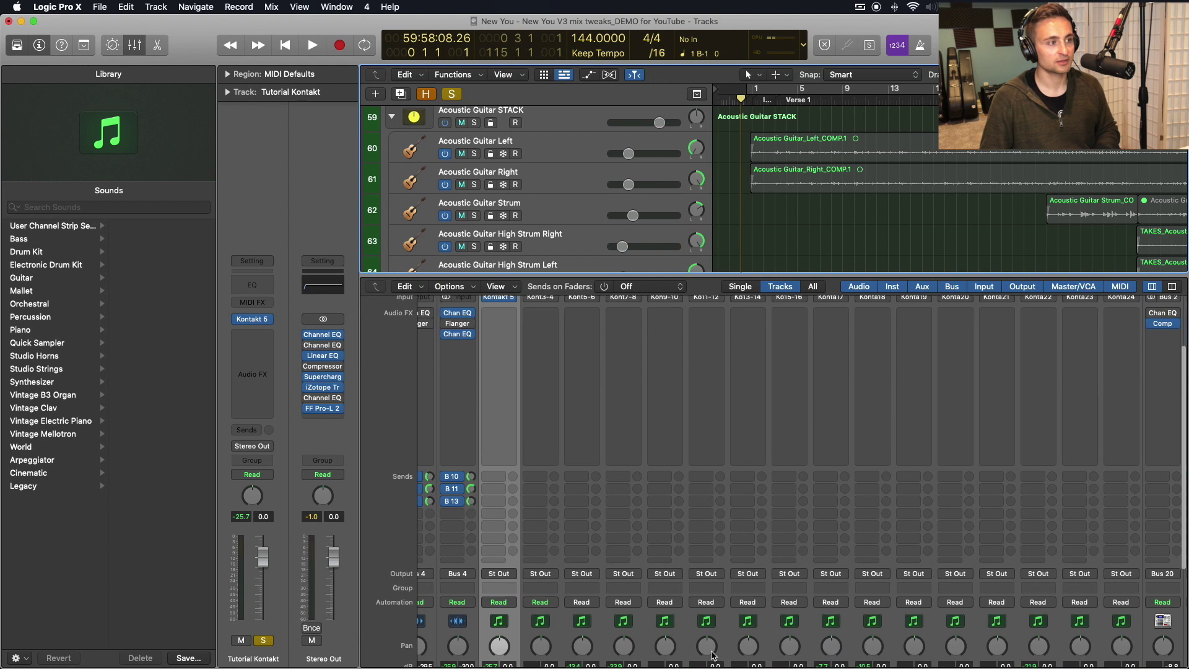
{"action": "scroll", "coordinate": [833, 434], "scroll_direction": "down", "scroll_amount": 10}
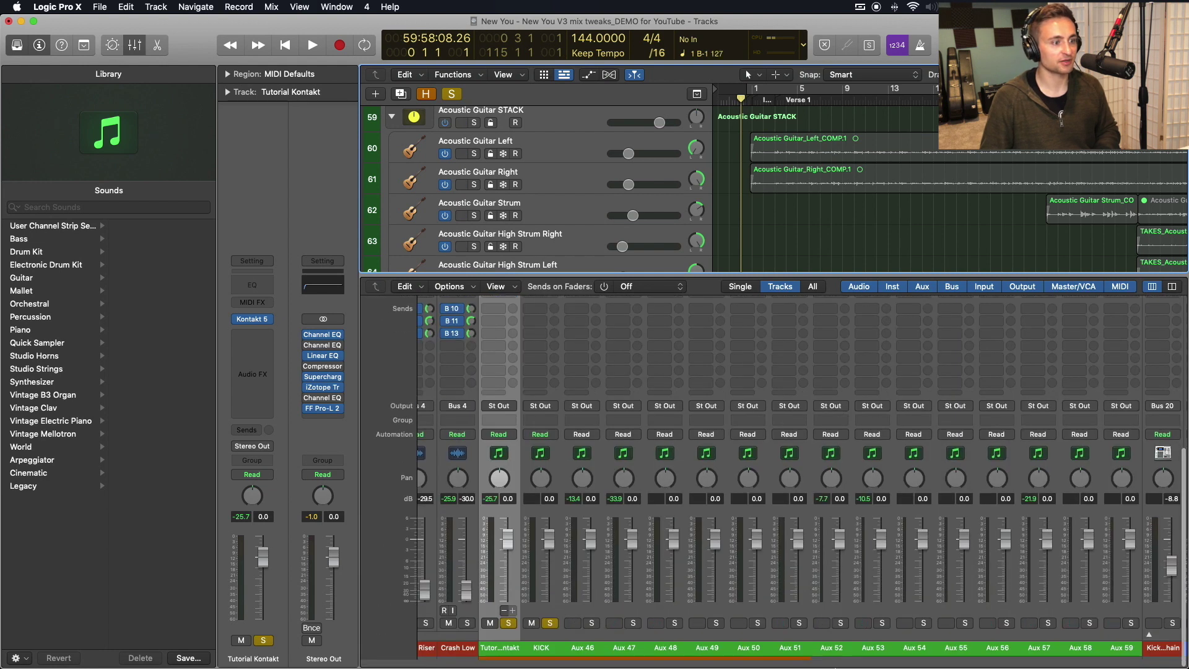
Name Aux 52 KICK and Aux 53 SNARE, then select the KICK strip
{"action": "double_click", "coordinate": [831, 654]}
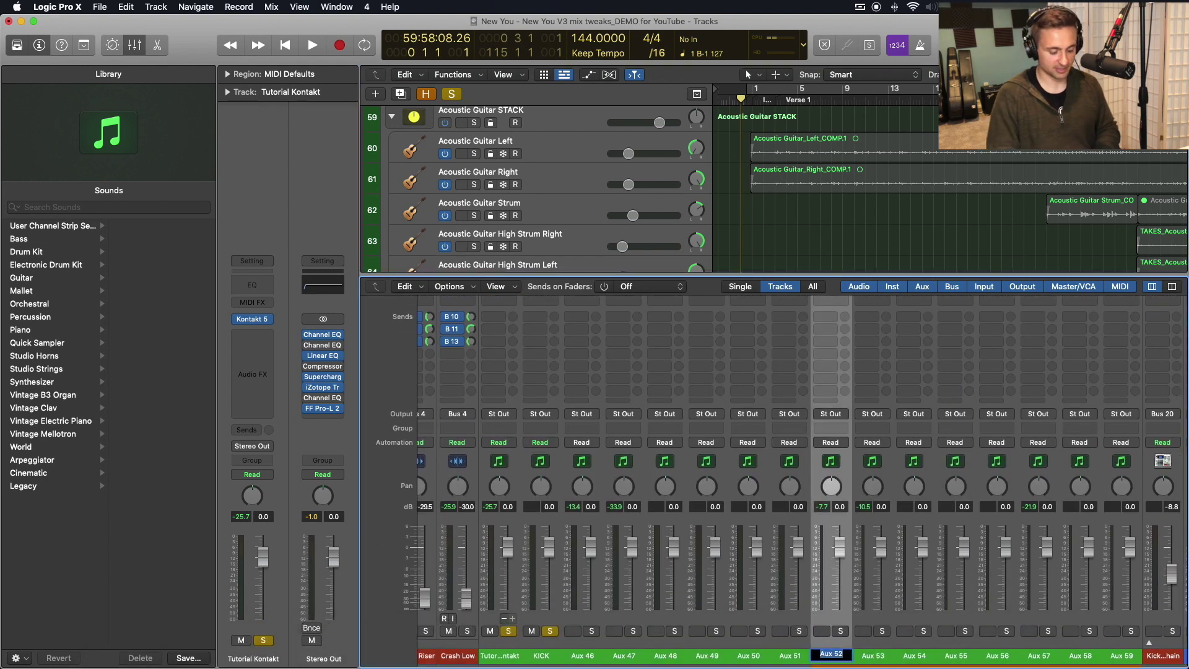
{"action": "type", "text": "KICK"}
{"action": "double_click", "coordinate": [873, 654]}
{"action": "type", "text": "A"}
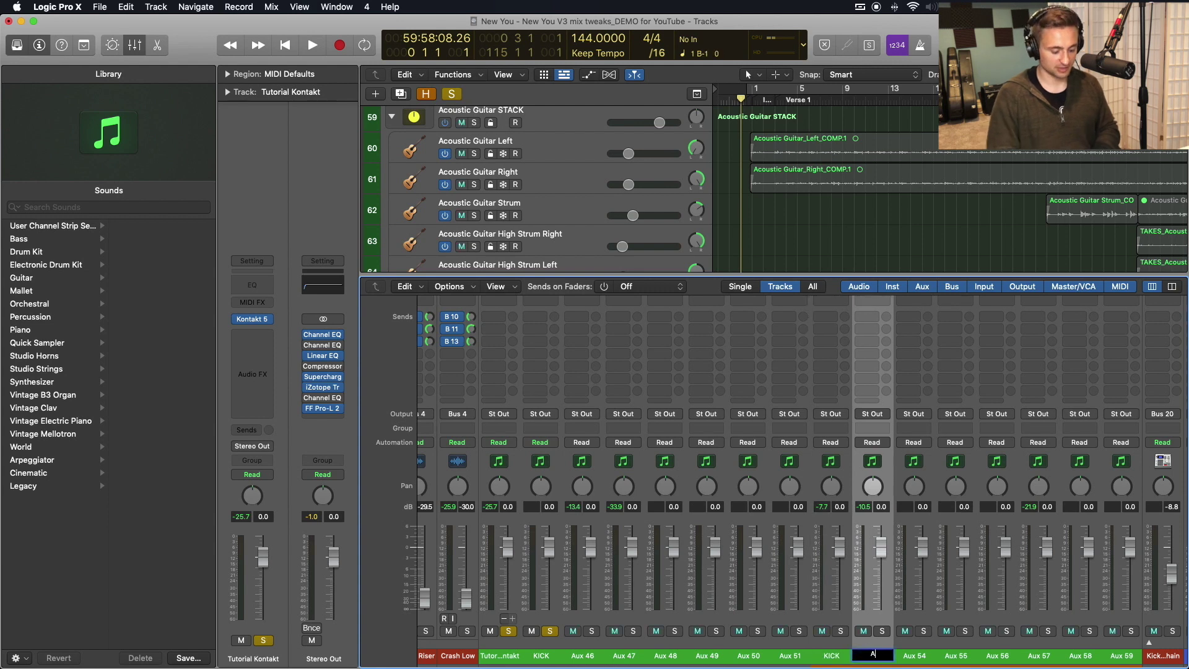
{"action": "type", "text": "NARE"}
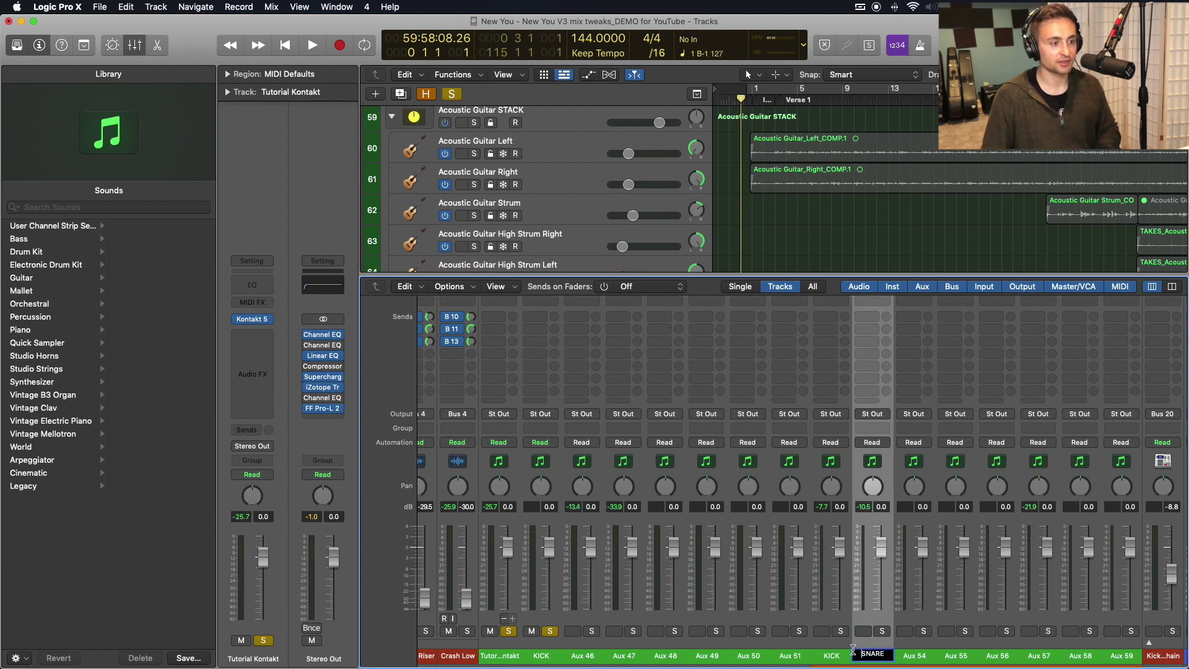
{"action": "key", "text": "Return"}
{"action": "scroll", "coordinate": [836, 495], "scroll_direction": "up", "scroll_amount": 10}
{"action": "left_click", "coordinate": [831, 470]}
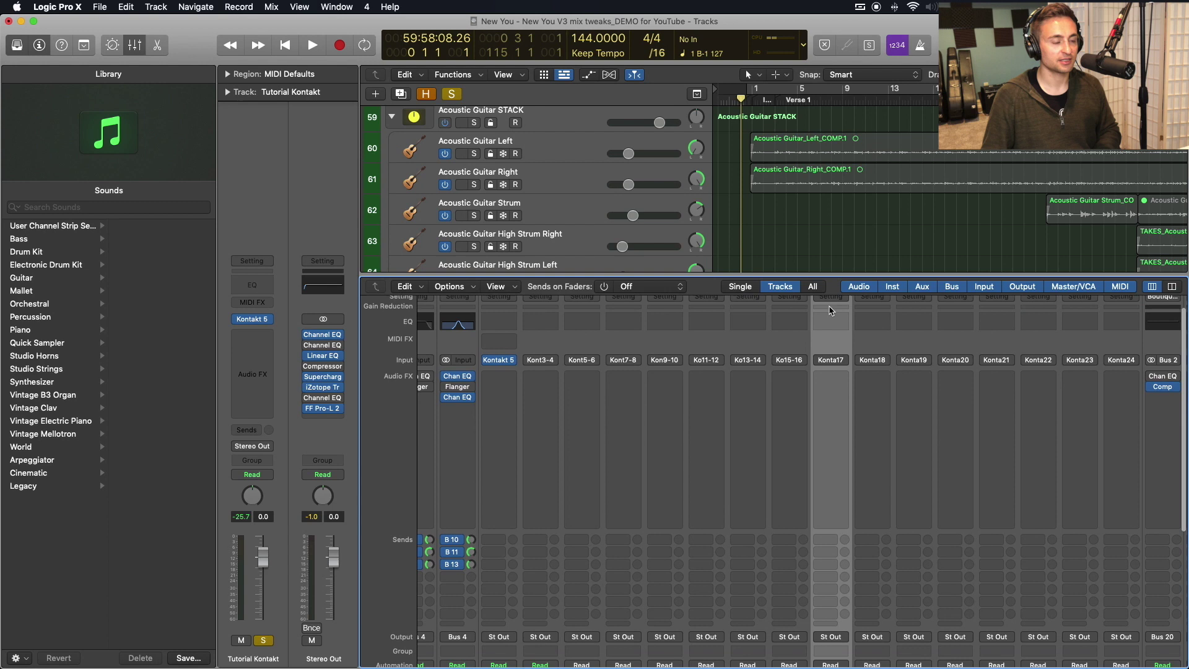
{"action": "scroll", "coordinate": [831, 311], "scroll_direction": "up", "scroll_amount": 2}
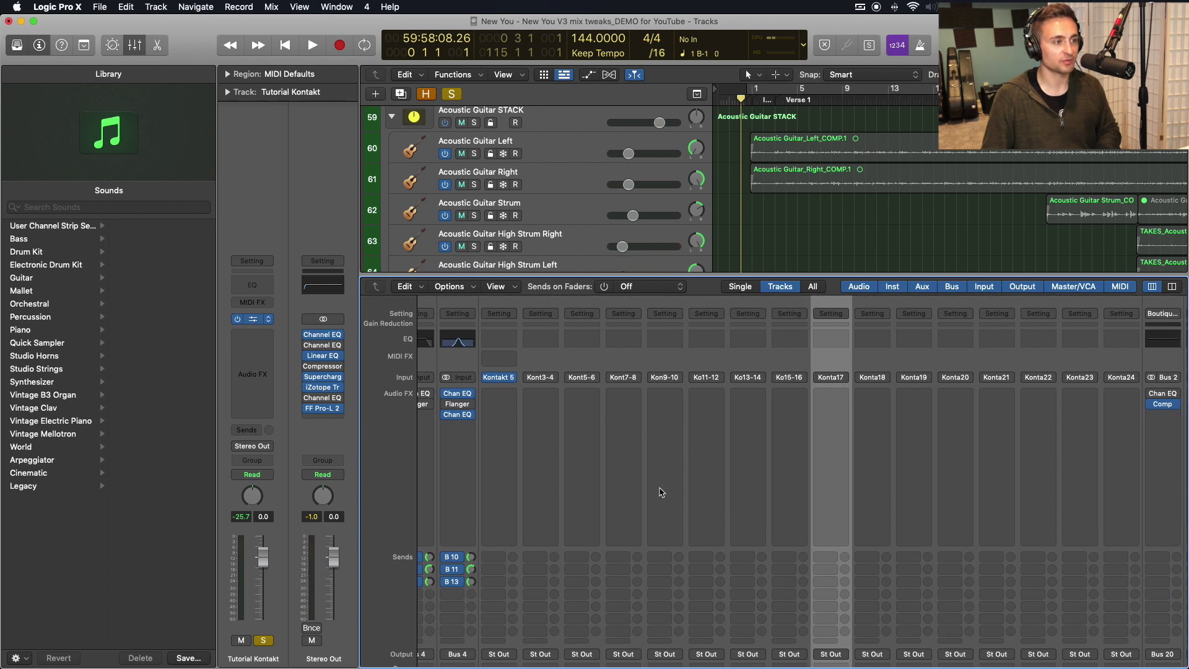
Reopen the Studio Drummer window, move it aside, and select the SNARE strip
{"action": "left_click", "coordinate": [260, 320]}
{"action": "left_click_drag", "start_coordinate": [1181, 538], "coordinate": [874, 487]}
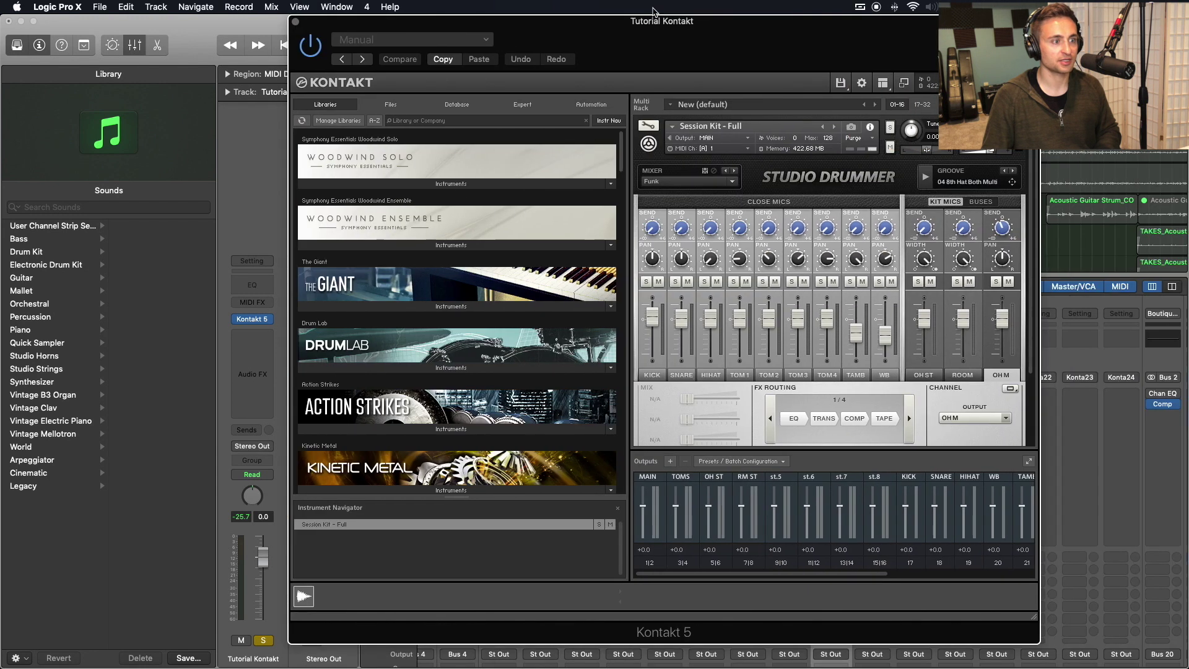
{"action": "scroll", "coordinate": [875, 487], "scroll_direction": "right", "scroll_amount": 5}
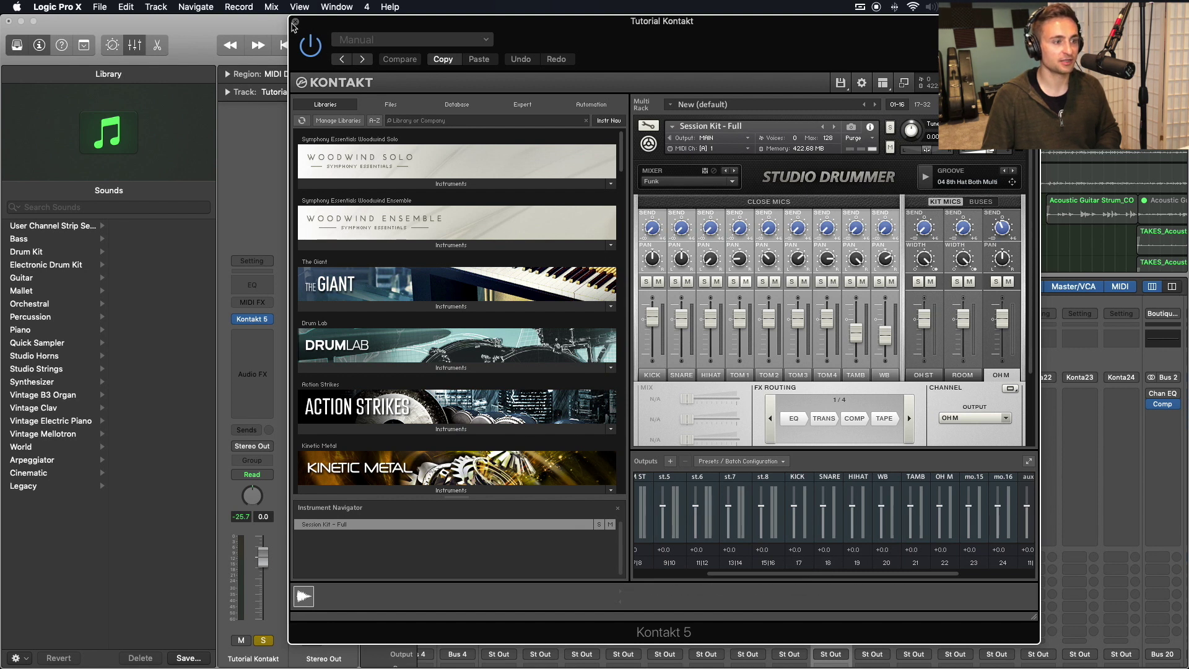
{"action": "left_click_drag", "start_coordinate": [366, 30], "coordinate": [98, 8]}
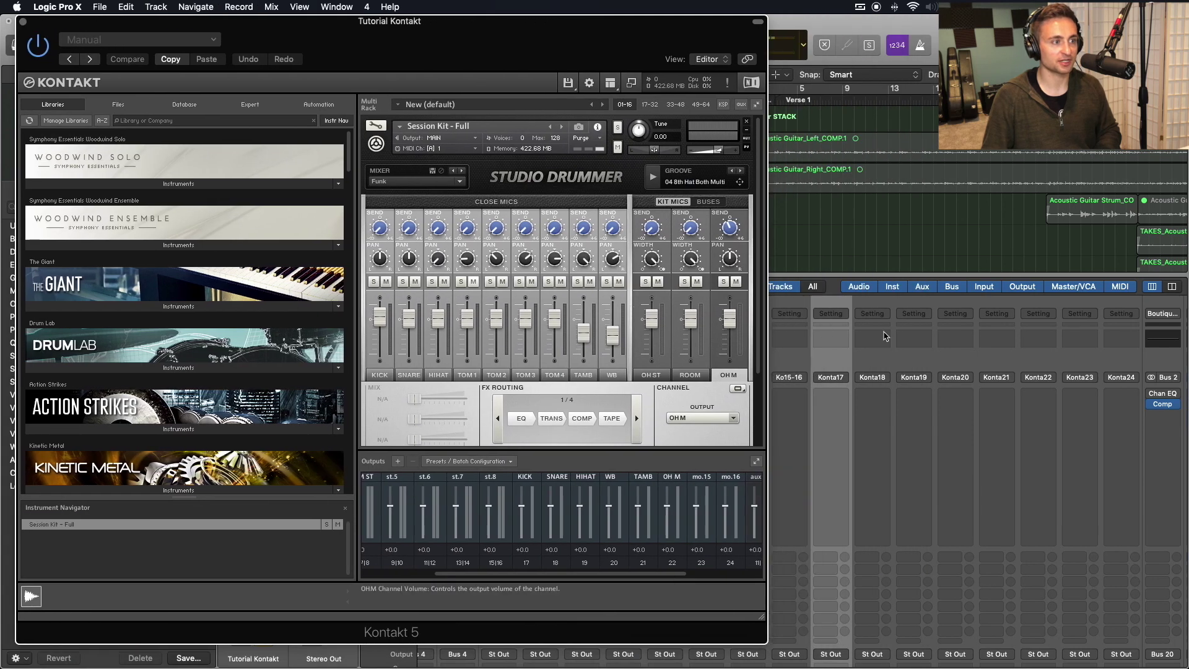
{"action": "scroll", "coordinate": [869, 429], "scroll_direction": "down", "scroll_amount": 10}
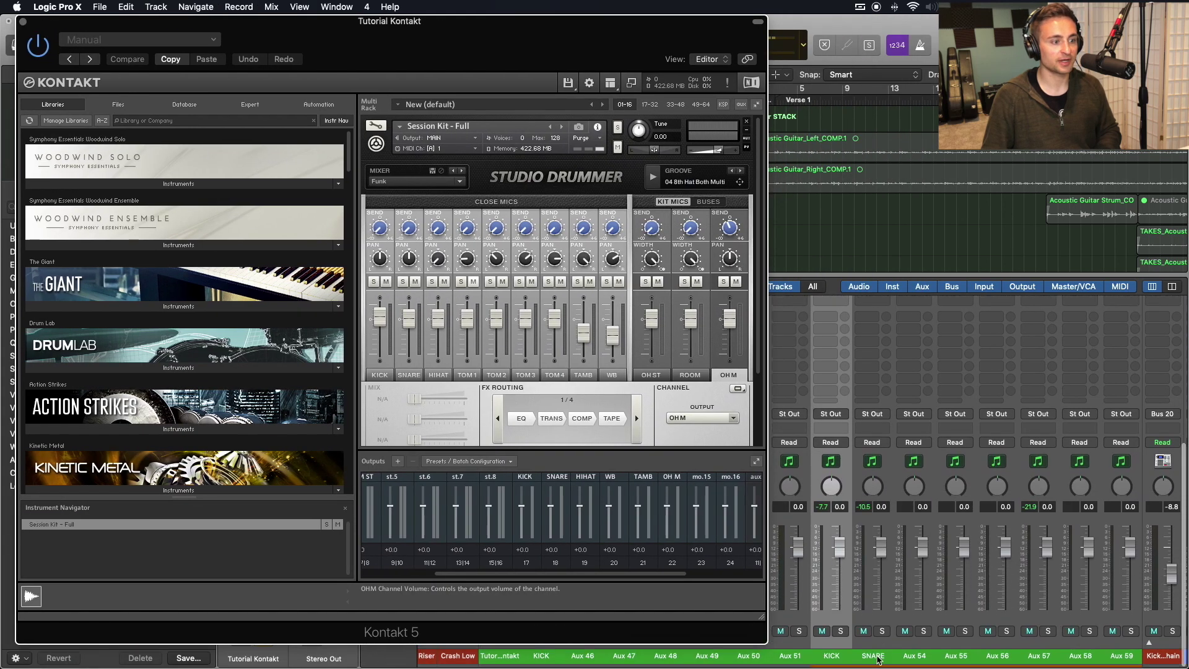
{"action": "left_click", "coordinate": [869, 428]}
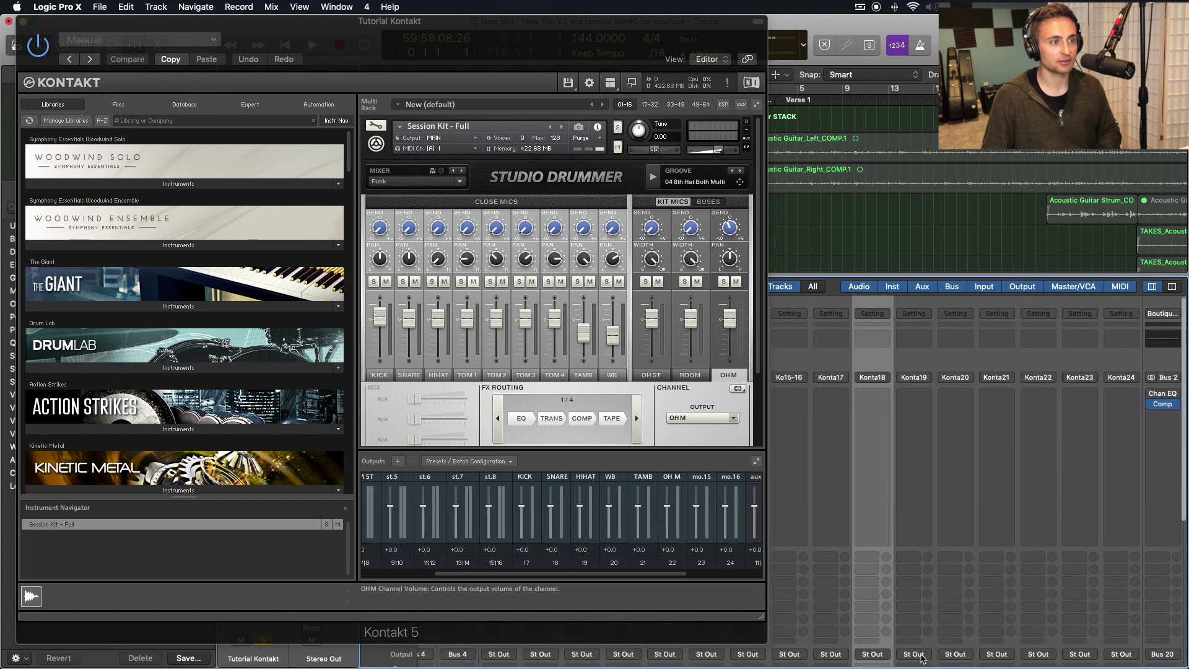
Name the aux channels after SNARE HiHat, WB, TAMB and OH M
{"action": "left_click", "coordinate": [915, 655]}
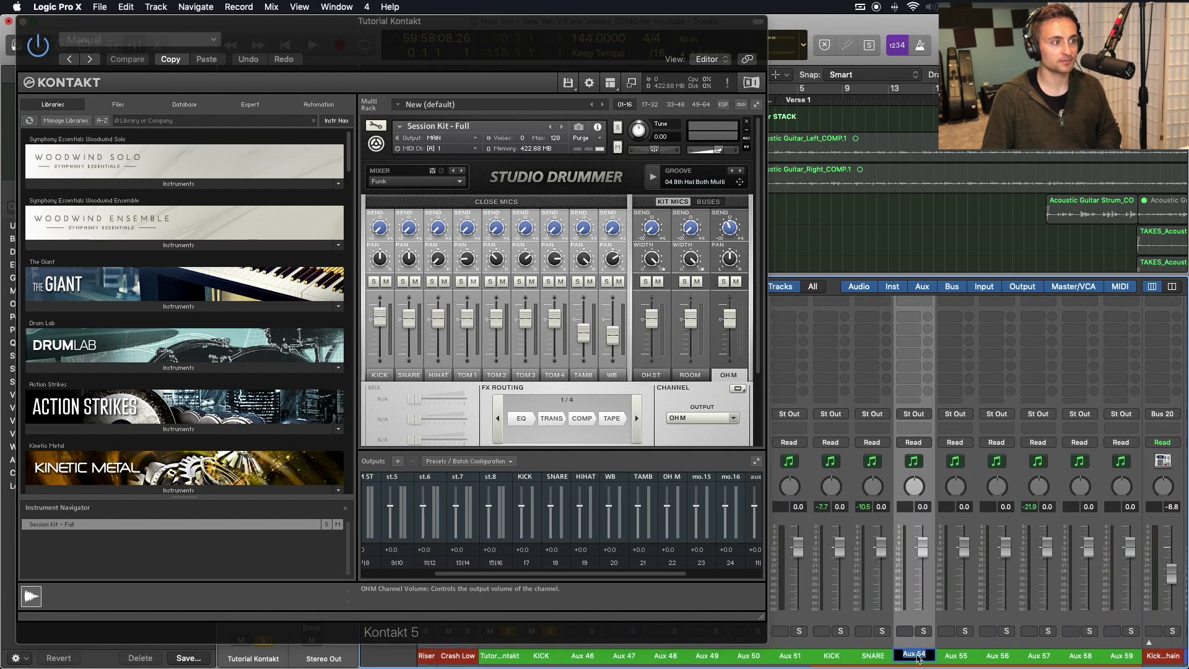
{"action": "type", "text": "Hi"}
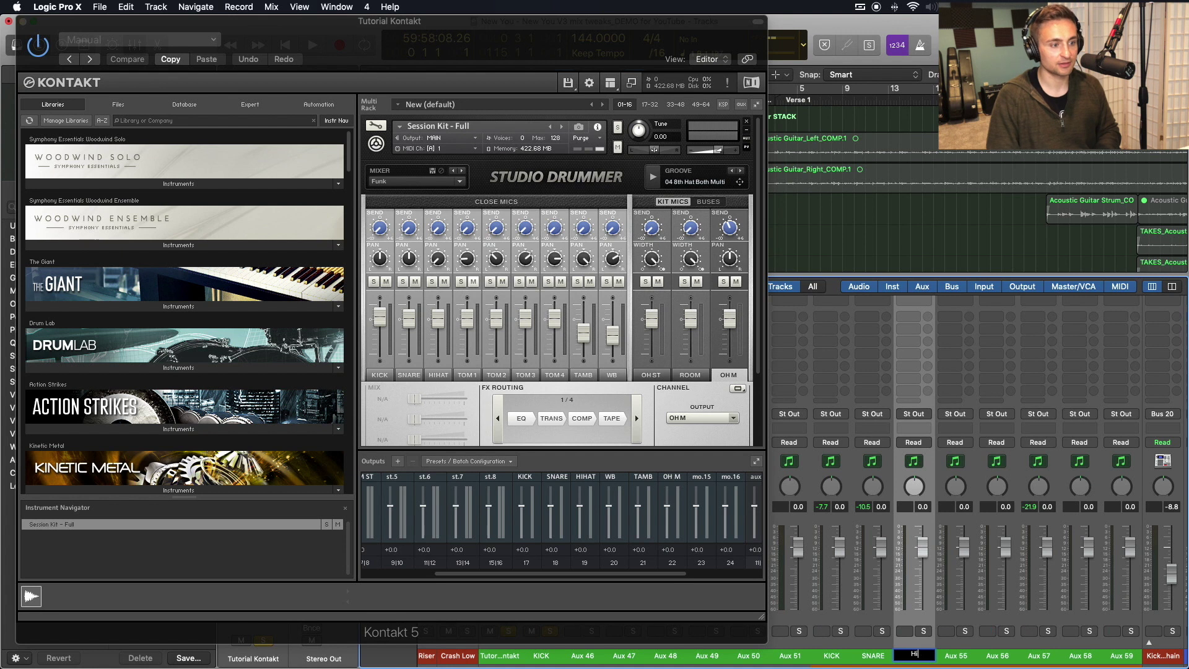
{"action": "type", "text": "Hat"}
{"action": "key", "text": "Tab"}
{"action": "type", "text": "WB"}
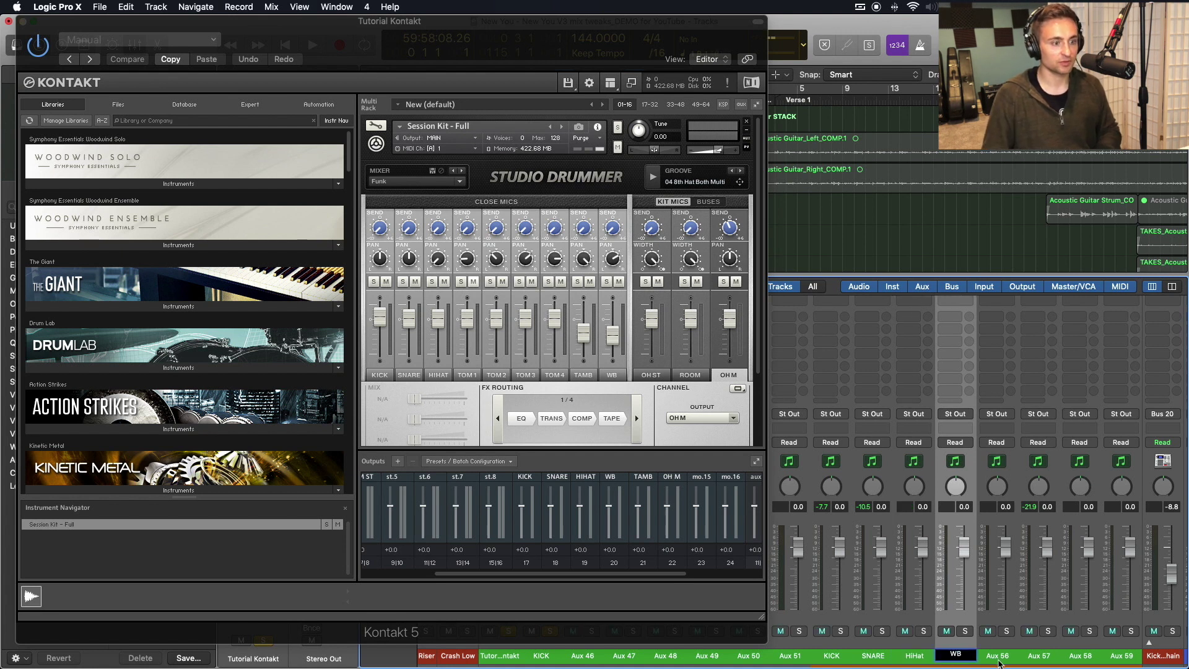
{"action": "key", "text": "Tab"}
{"action": "type", "text": "TAMB"}
{"action": "key", "text": "Tab"}
{"action": "type", "text": "OH M"}
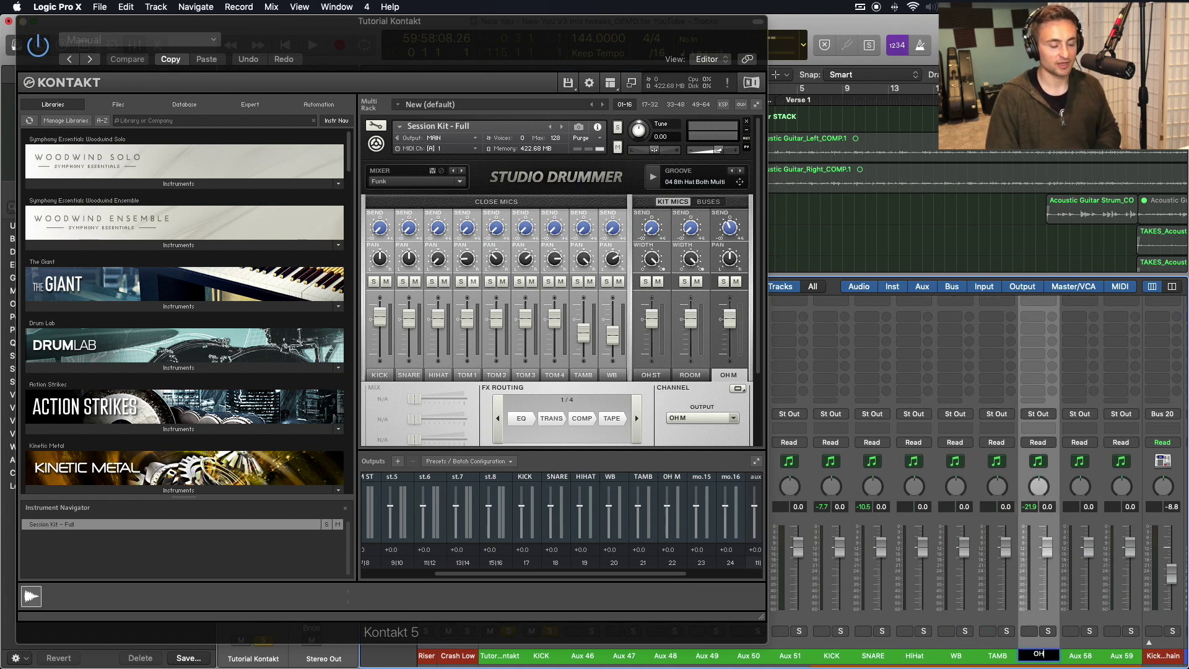
{"action": "key", "text": "Return"}
{"action": "scroll", "coordinate": [940, 662], "scroll_direction": "left", "scroll_amount": 5}
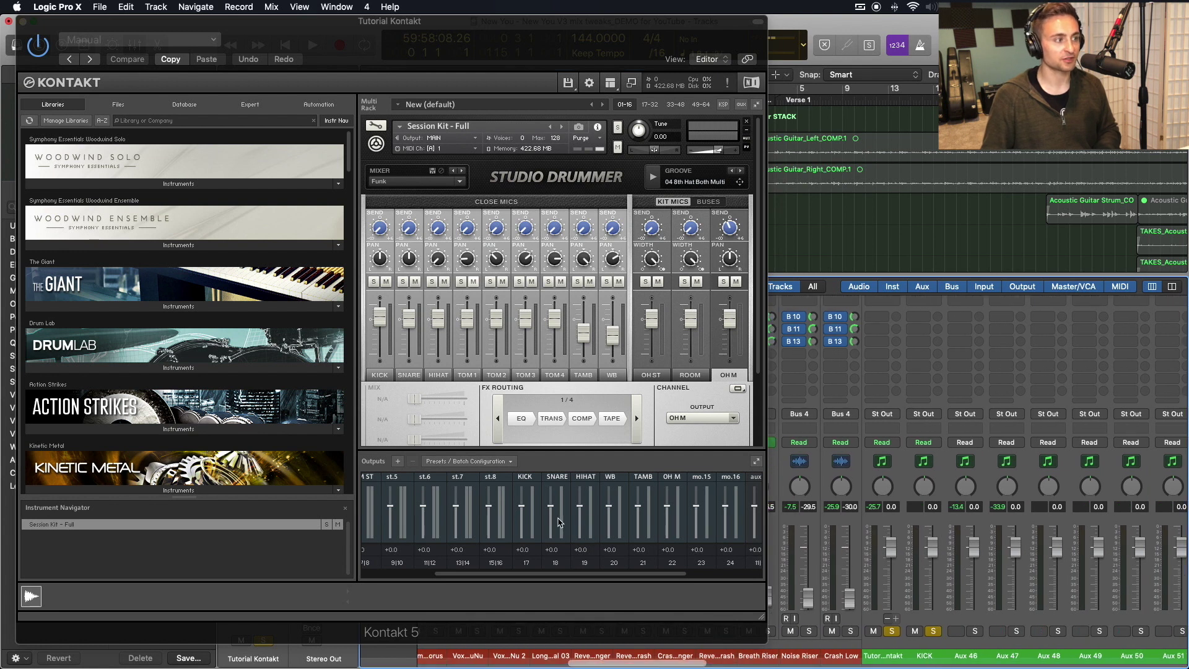
{"action": "scroll", "coordinate": [559, 522], "scroll_direction": "left", "scroll_amount": 3}
Name Aux 45–47 TOMS, OH ST and ROOM ST, cancelling the Aux 48 rename
{"action": "double_click", "coordinate": [923, 654]}
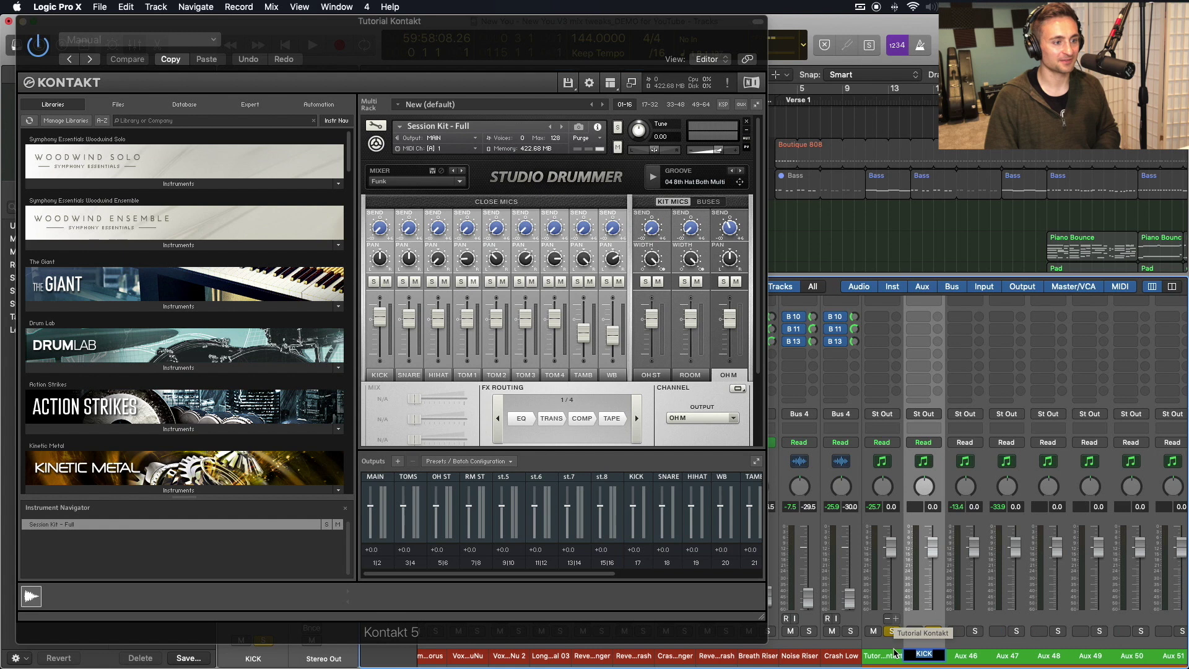
{"action": "scroll", "coordinate": [894, 652], "scroll_direction": "up", "scroll_amount": 3}
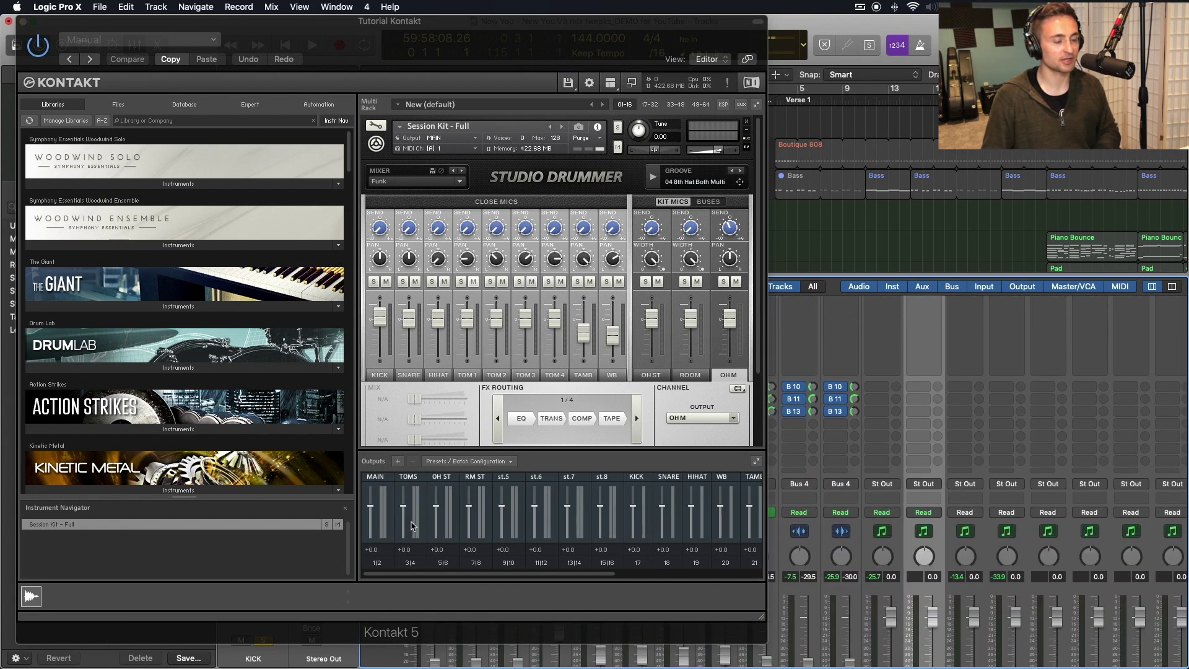
{"action": "scroll", "coordinate": [916, 646], "scroll_direction": "down", "scroll_amount": 3}
{"action": "type", "text": "TOMS"}
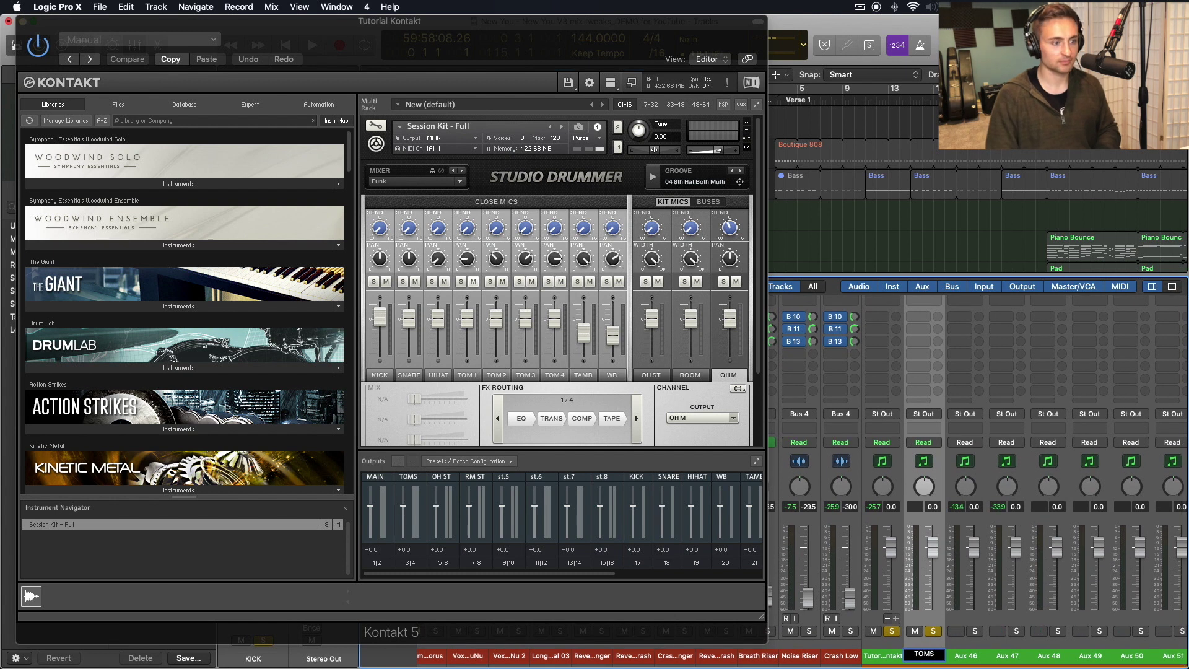
{"action": "double_click", "coordinate": [966, 655]}
{"action": "type", "text": "OH"}
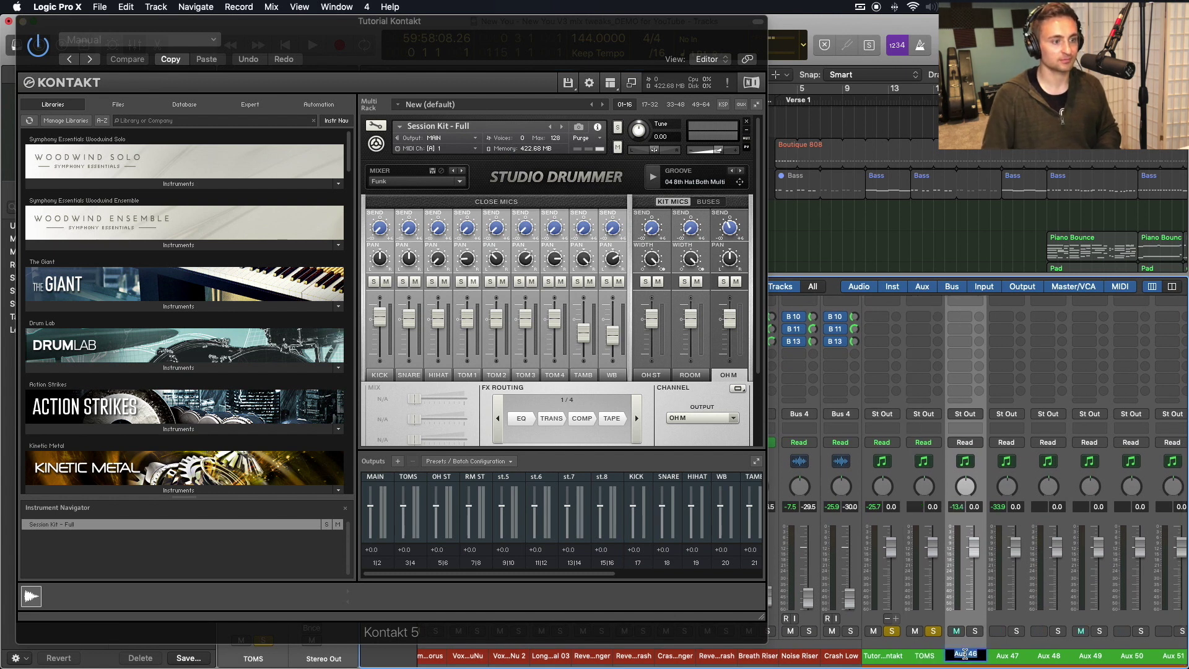
{"action": "type", "text": " ST"}
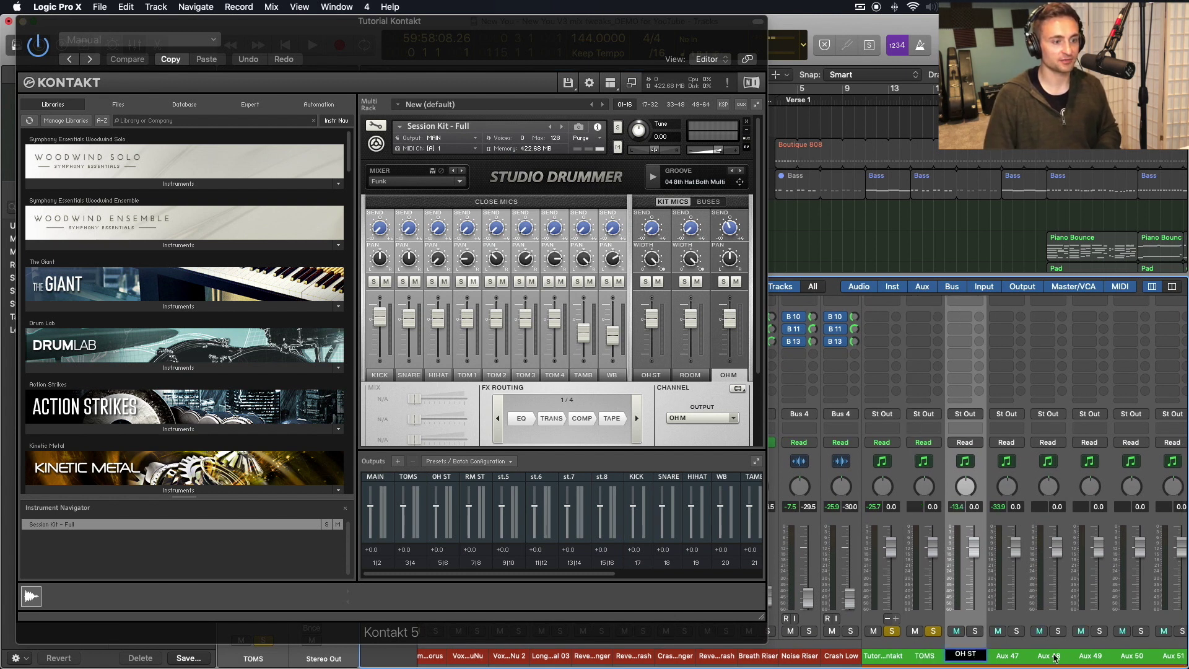
{"action": "double_click", "coordinate": [1007, 654]}
{"action": "type", "text": "ROOM ST"}
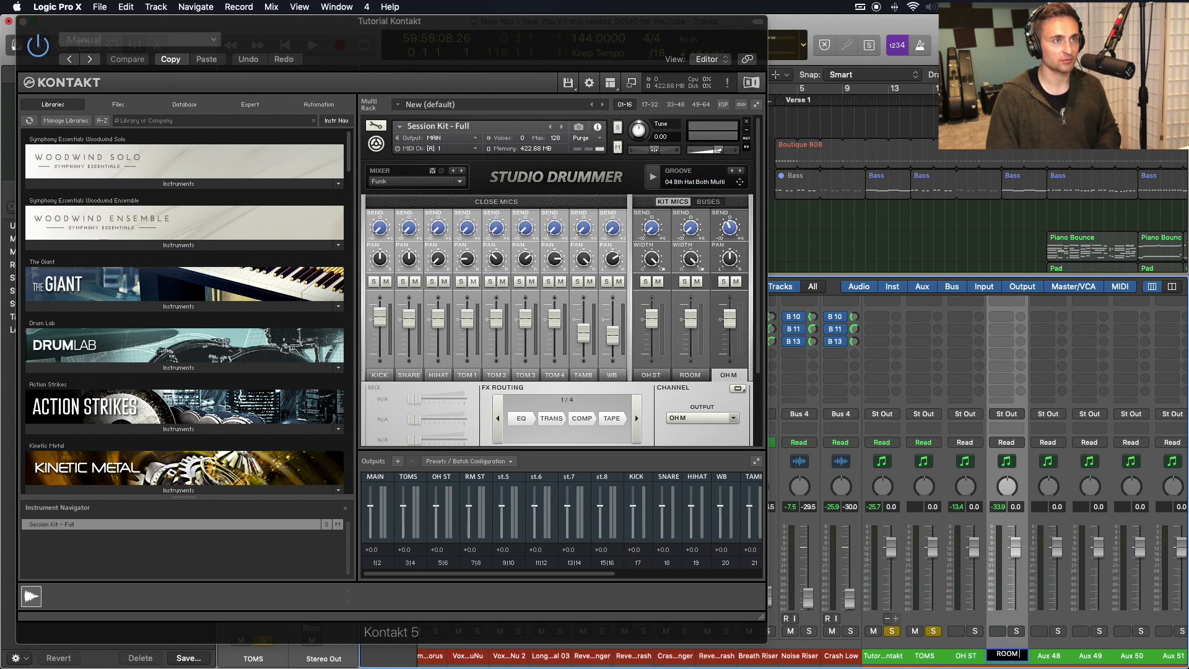
{"action": "double_click", "coordinate": [1042, 655]}
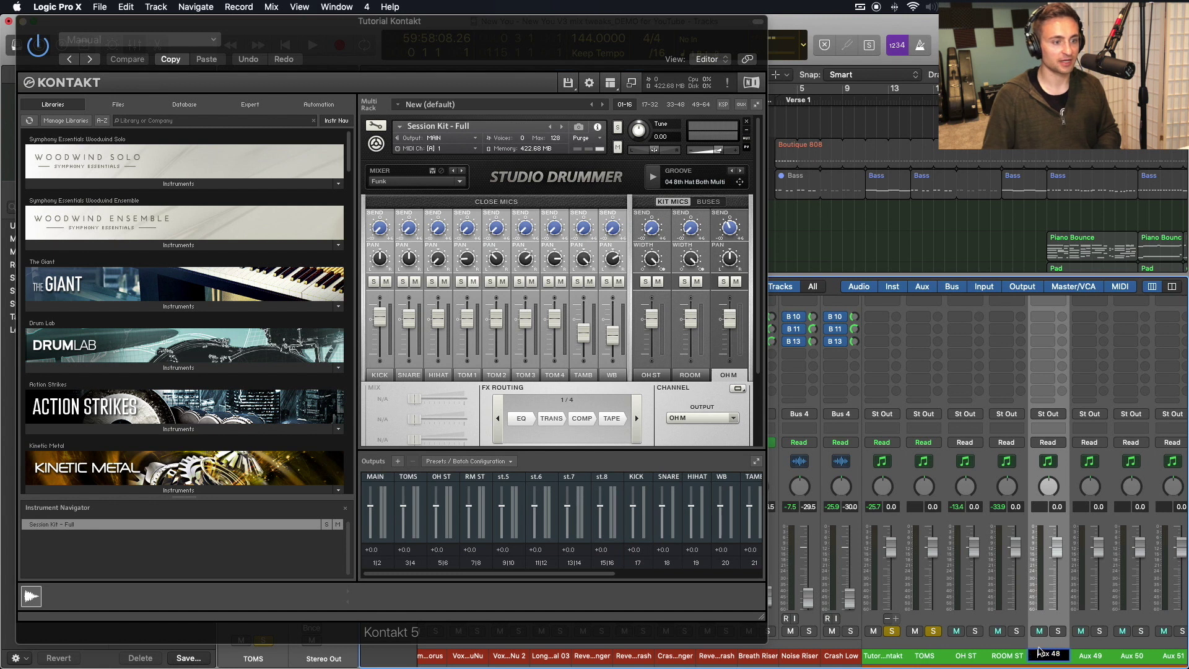
{"action": "left_click", "coordinate": [1039, 646]}
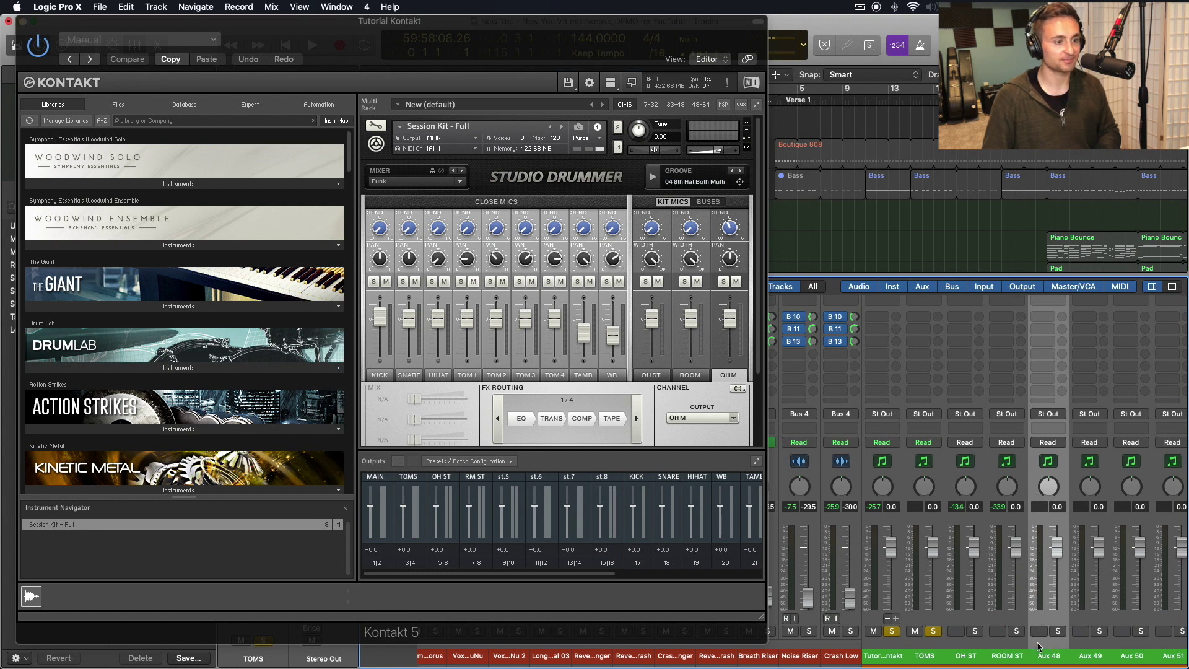
{"action": "scroll", "coordinate": [1038, 557], "scroll_direction": "right", "scroll_amount": 1}
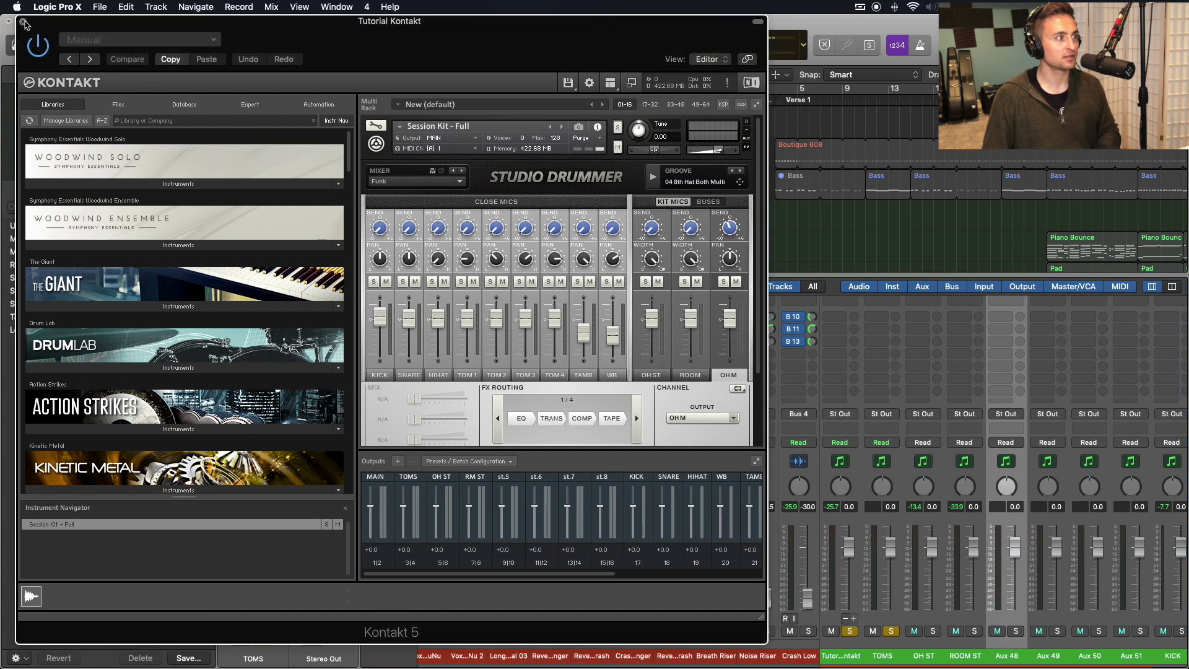
Close Kontakt and select the TOMS, OH ST and ROOM ST channel strips
{"action": "left_click", "coordinate": [26, 23]}
{"action": "scroll", "coordinate": [845, 432], "scroll_direction": "down", "scroll_amount": 1}
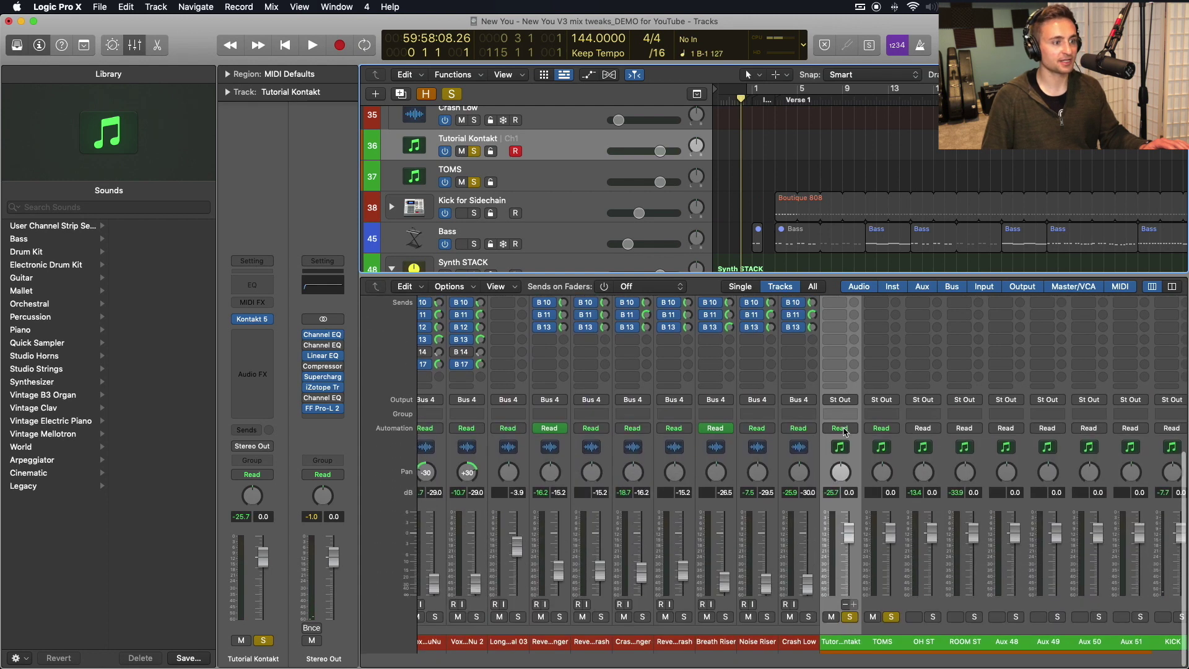
{"action": "scroll", "coordinate": [845, 432], "scroll_direction": "up", "scroll_amount": 1}
{"action": "left_click", "coordinate": [880, 654]}
{"action": "left_click", "coordinate": [924, 655]}
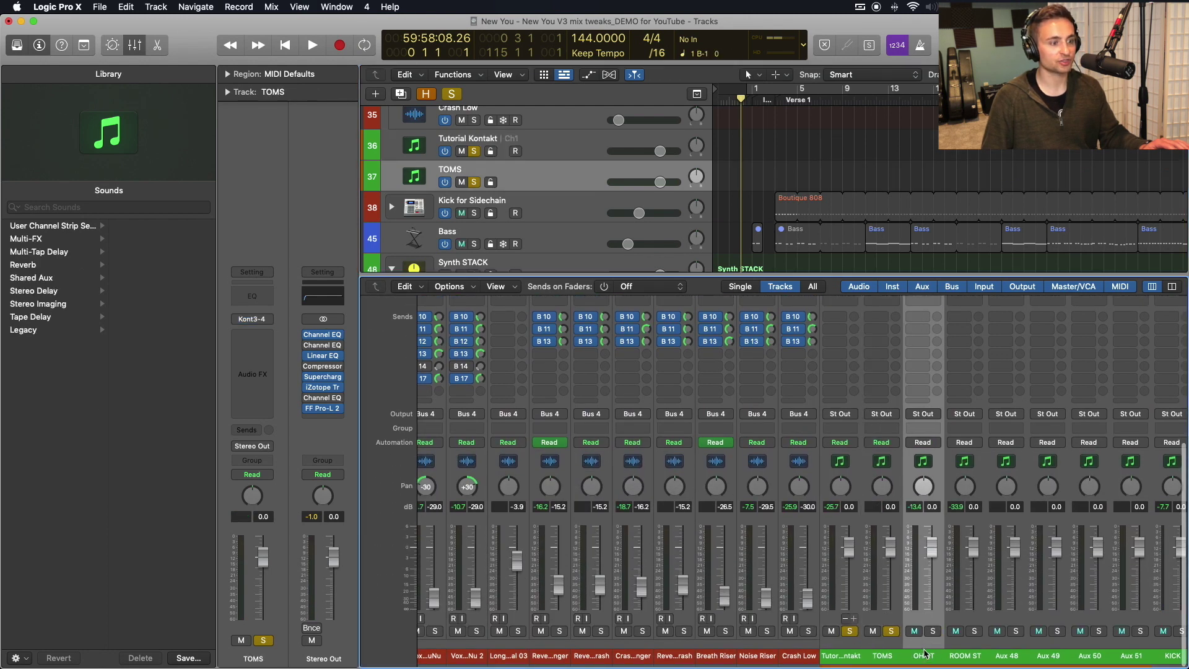
{"action": "scroll", "coordinate": [924, 557], "scroll_direction": "right", "scroll_amount": 7}
{"action": "scroll", "coordinate": [924, 655], "scroll_direction": "left", "scroll_amount": 15}
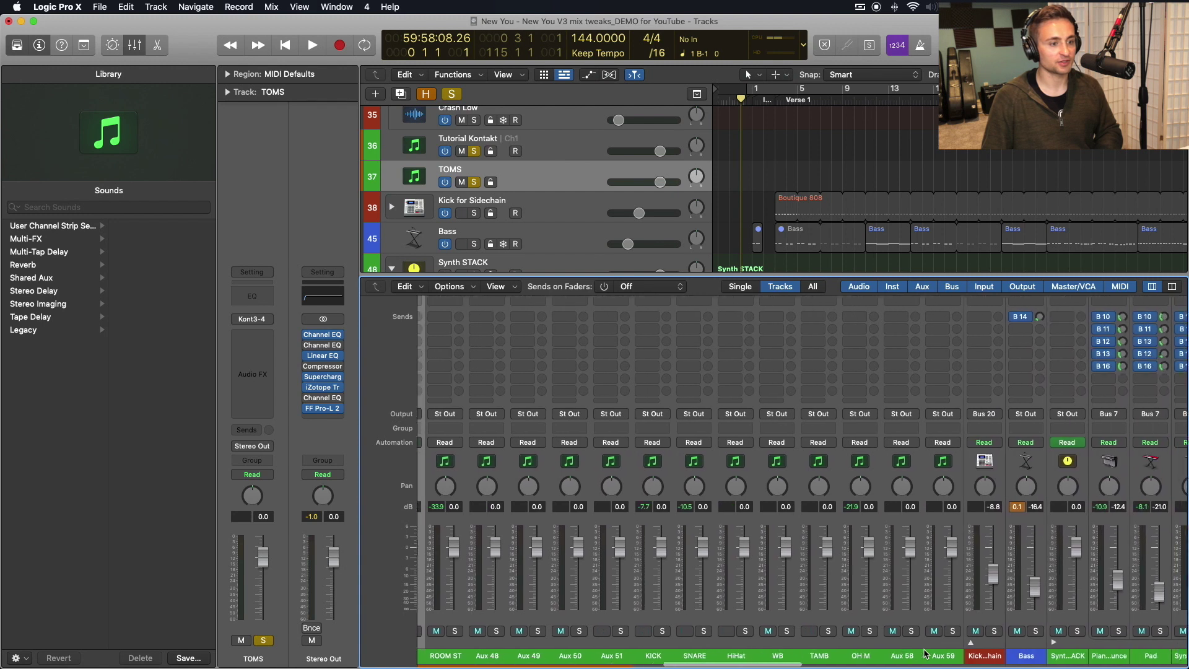
{"action": "scroll", "coordinate": [680, 654], "scroll_direction": "right", "scroll_amount": 15}
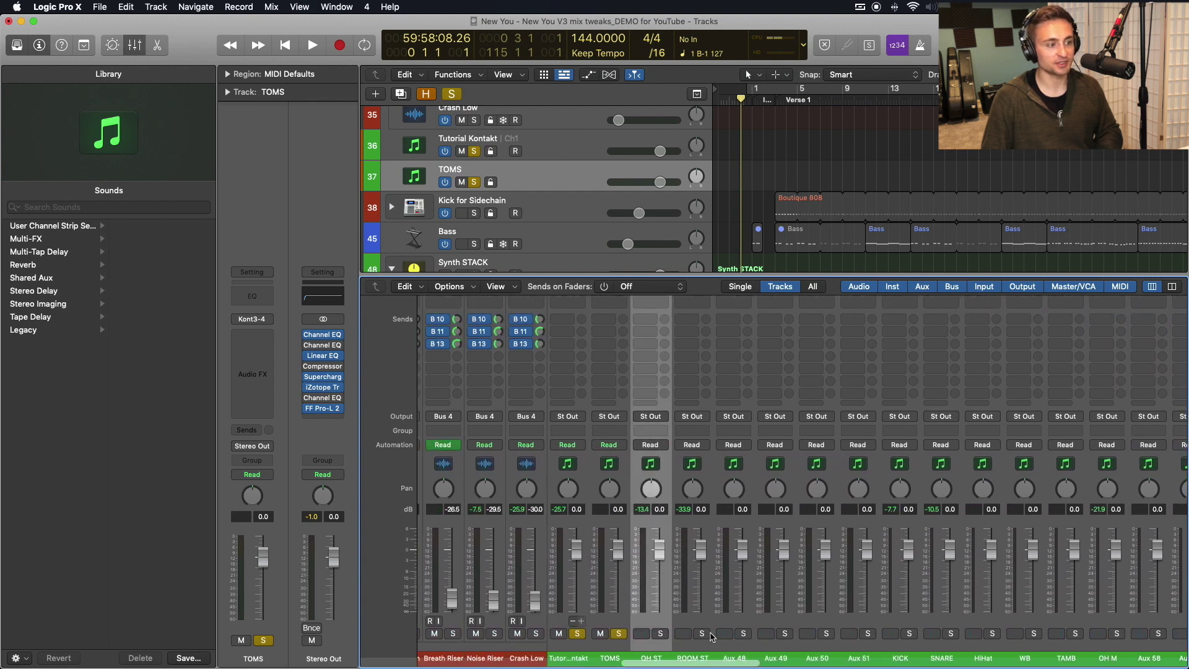
{"action": "left_click", "coordinate": [710, 634], "text": "shift"}
Add KICK, SNARE, HiHat, WB, TAMB and OH M to the selection and create their tracks
{"action": "scroll", "coordinate": [853, 641], "scroll_direction": "right", "scroll_amount": 2}
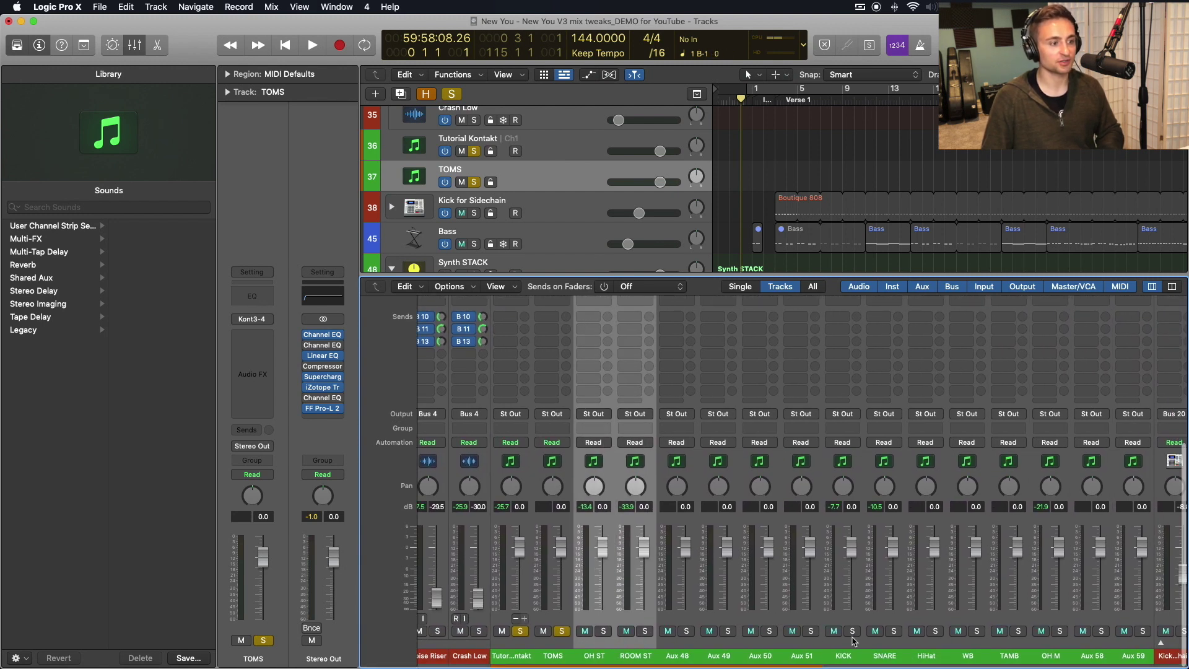
{"action": "left_click", "coordinate": [853, 644], "text": "shift"}
{"action": "left_click", "coordinate": [877, 647], "text": "shift"}
{"action": "left_click", "coordinate": [910, 650], "text": "shift"}
{"action": "left_click", "coordinate": [981, 650], "text": "shift"}
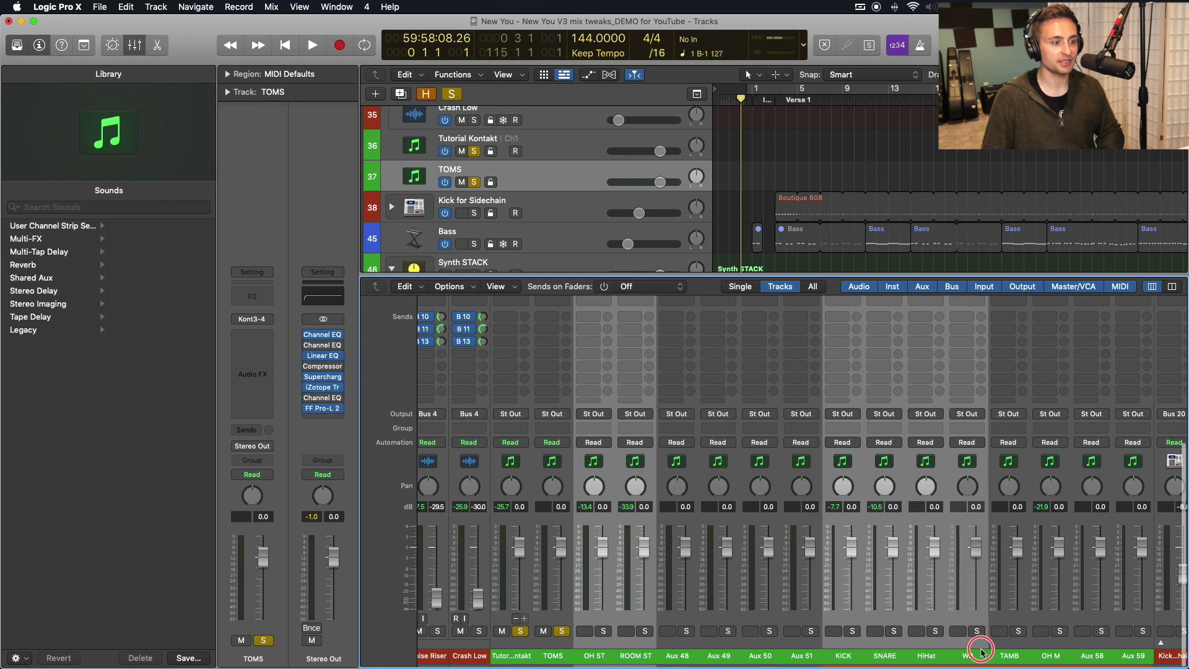
{"action": "left_click", "coordinate": [1009, 650], "text": "shift"}
{"action": "left_click", "coordinate": [1051, 648], "text": "shift"}
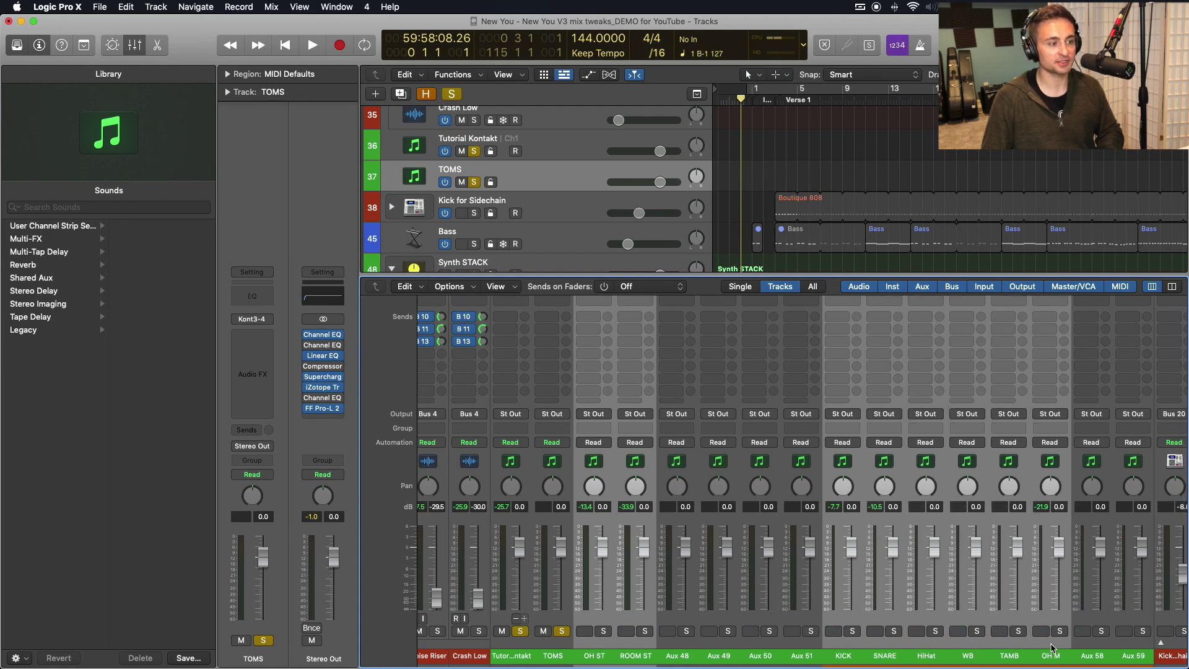
{"action": "right_click", "coordinate": [1050, 648]}
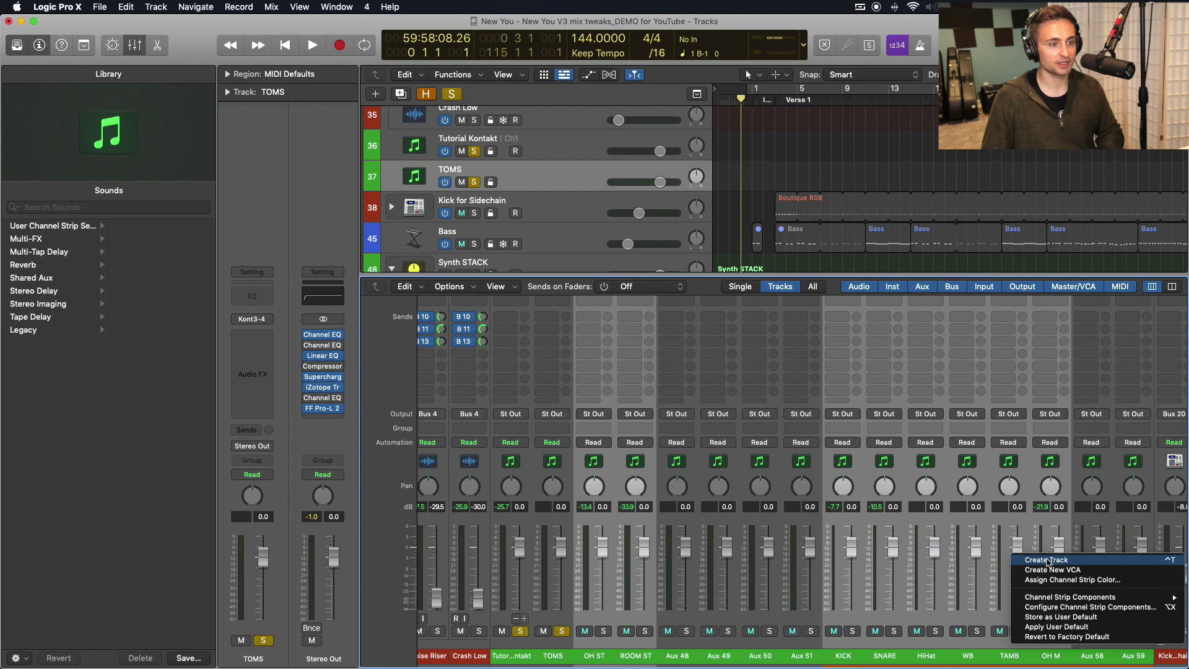
{"action": "left_click", "coordinate": [1047, 560]}
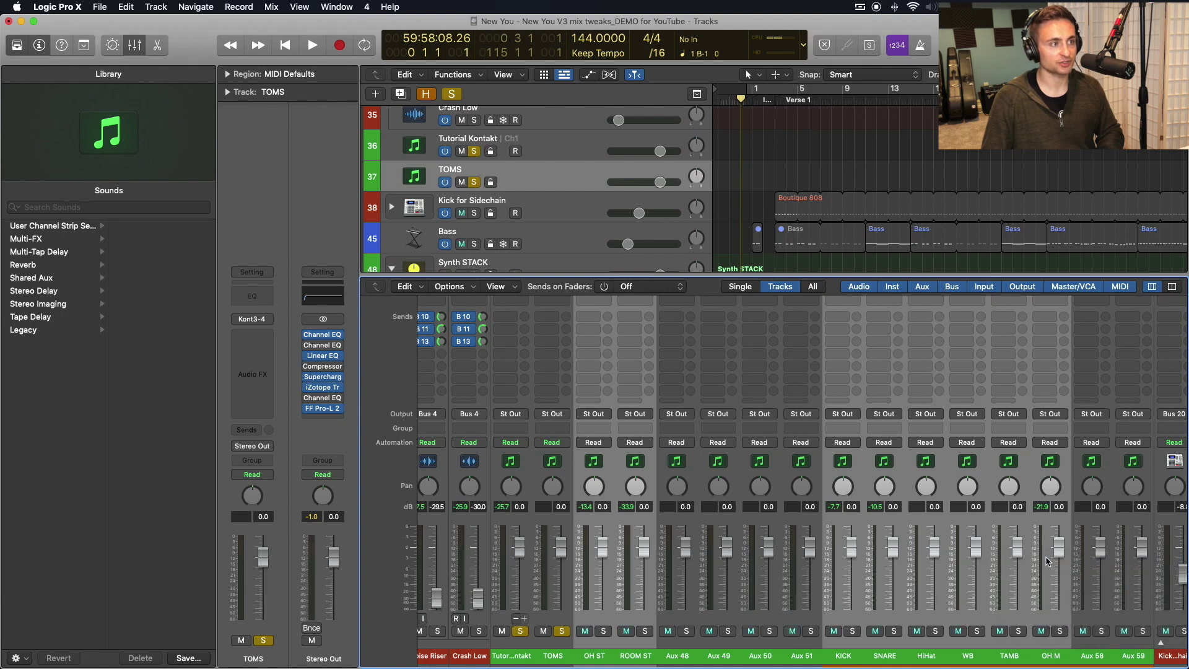
Solo the drum aux tracks OH ST through OH M and select the Tutorial Kontakt track
{"action": "key", "text": "x"}
{"action": "scroll", "coordinate": [736, 235], "scroll_direction": "up", "scroll_amount": 5}
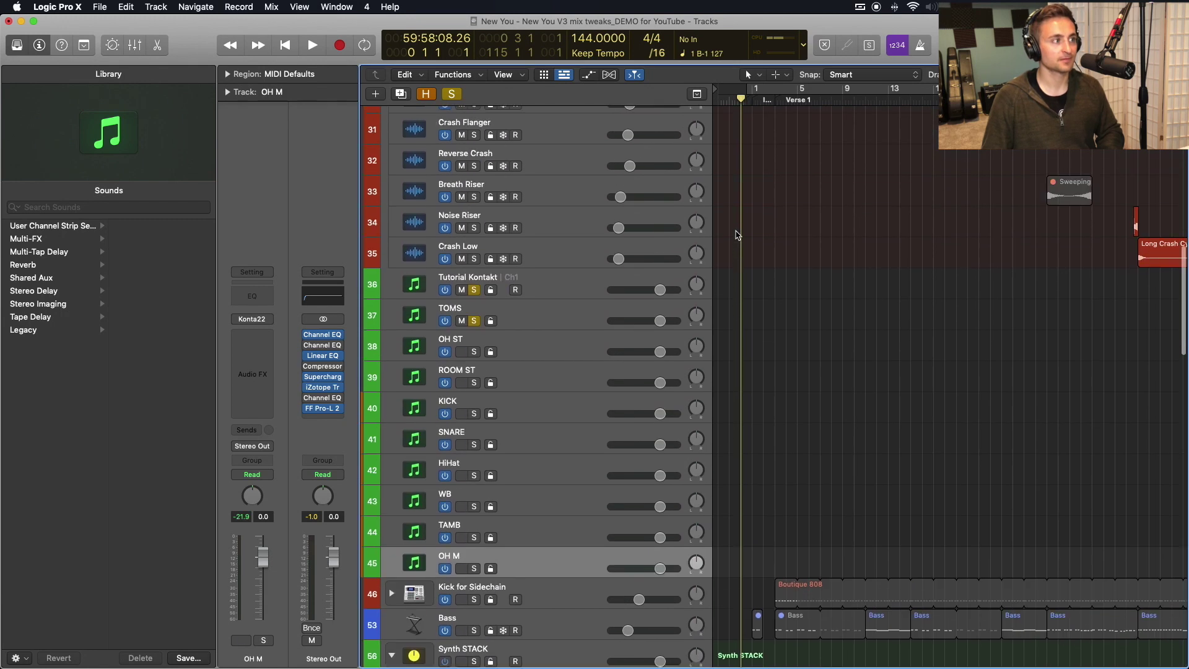
{"action": "scroll", "coordinate": [688, 326], "scroll_direction": "down", "scroll_amount": 3}
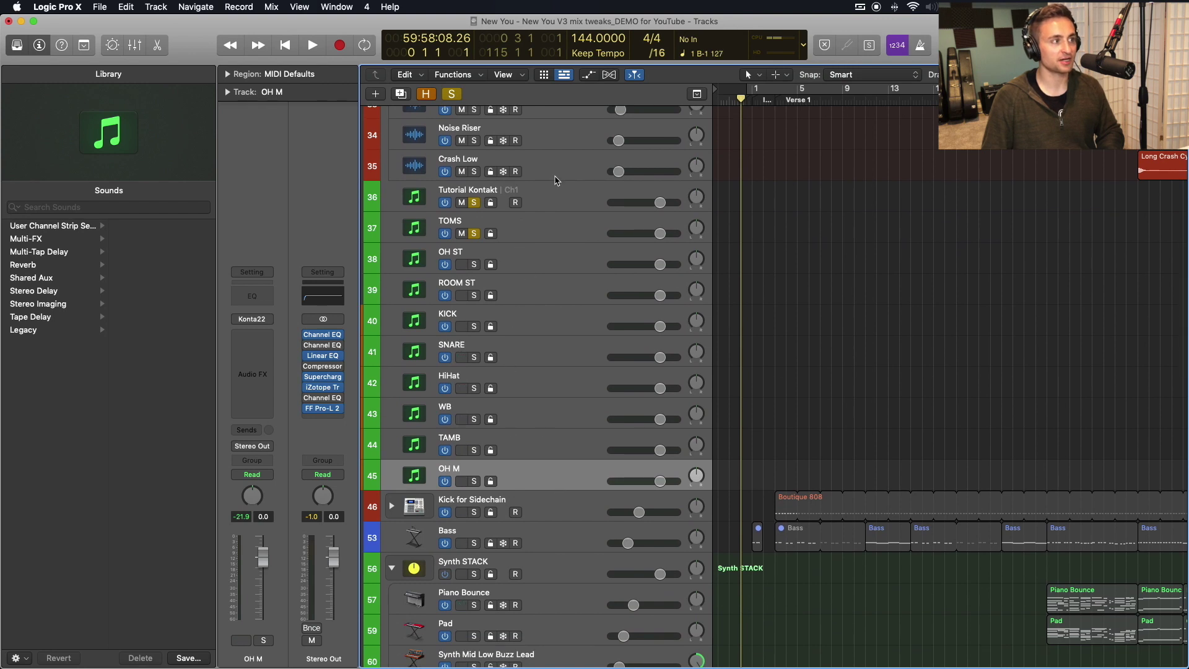
{"action": "scroll", "coordinate": [550, 229], "scroll_direction": "up", "scroll_amount": 4}
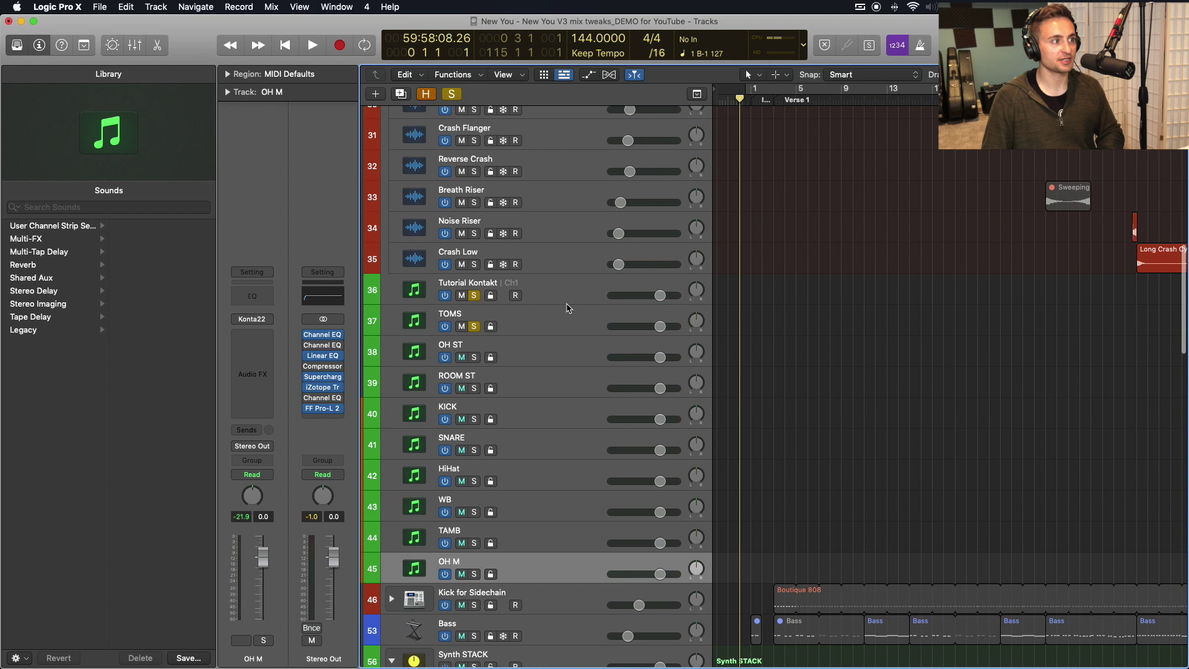
{"action": "scroll", "coordinate": [566, 302], "scroll_direction": "up", "scroll_amount": 8}
{"action": "scroll", "coordinate": [538, 226], "scroll_direction": "up", "scroll_amount": 2}
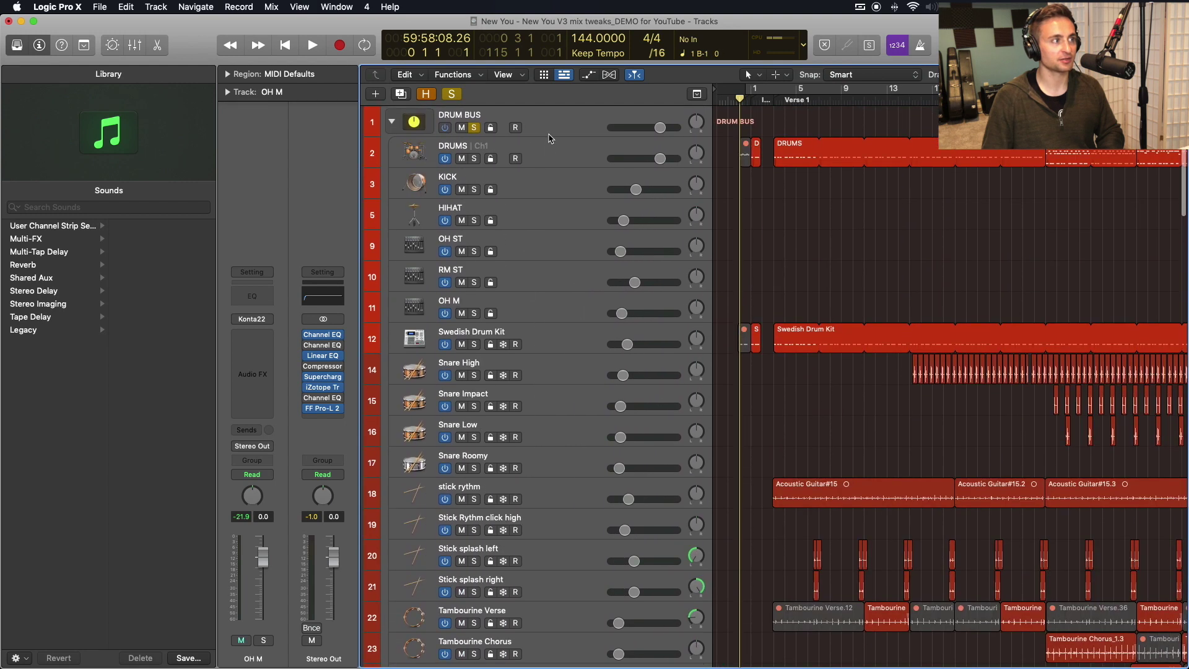
{"action": "scroll", "coordinate": [537, 124], "scroll_direction": "down", "scroll_amount": 10}
{"action": "scroll", "coordinate": [537, 125], "scroll_direction": "down", "scroll_amount": 8}
{"action": "scroll", "coordinate": [545, 186], "scroll_direction": "up", "scroll_amount": 3}
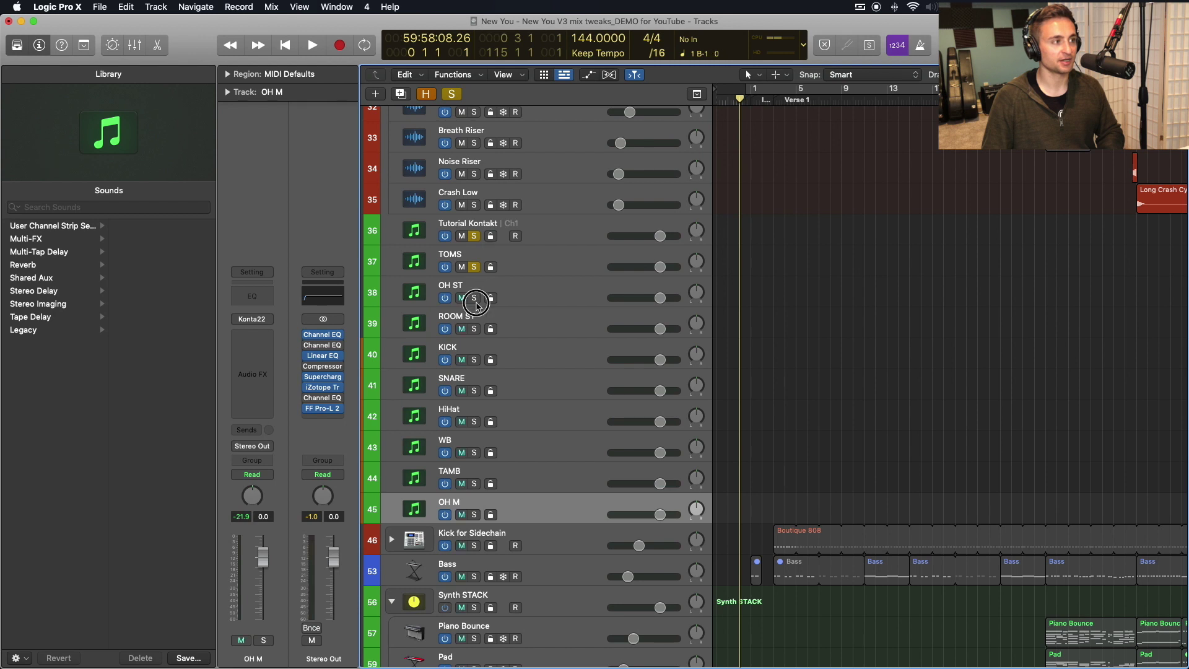
{"action": "left_click_drag", "start_coordinate": [476, 303], "coordinate": [474, 515]}
{"action": "left_click", "coordinate": [601, 234]}
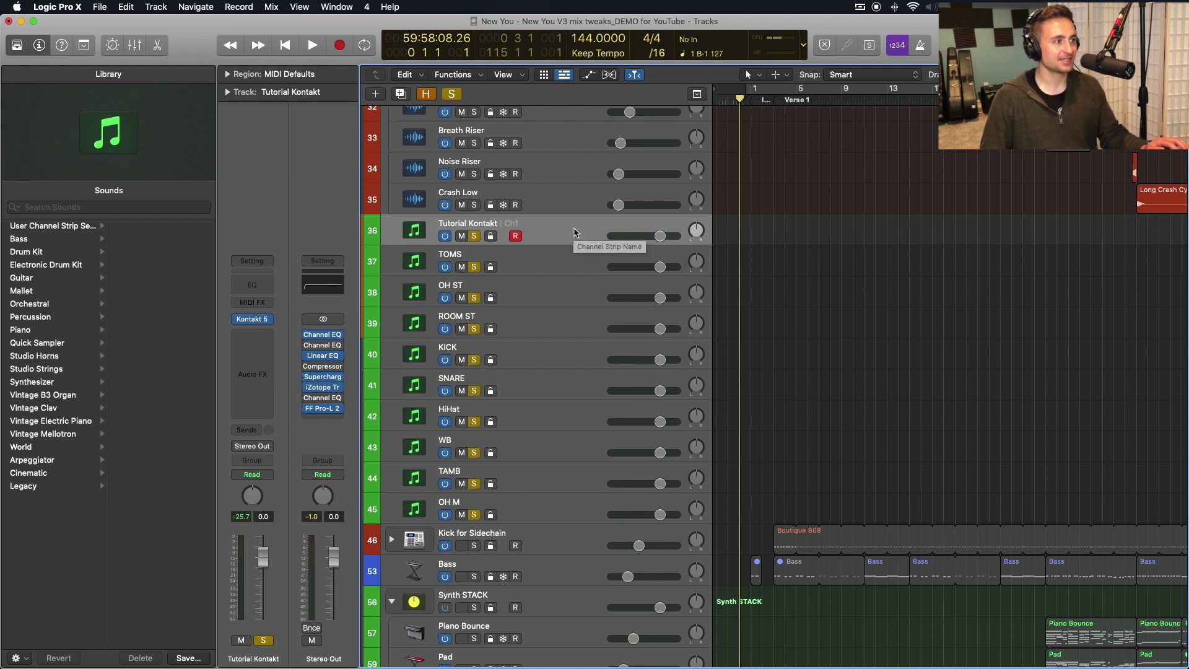
{"action": "left_click", "coordinate": [552, 254]}
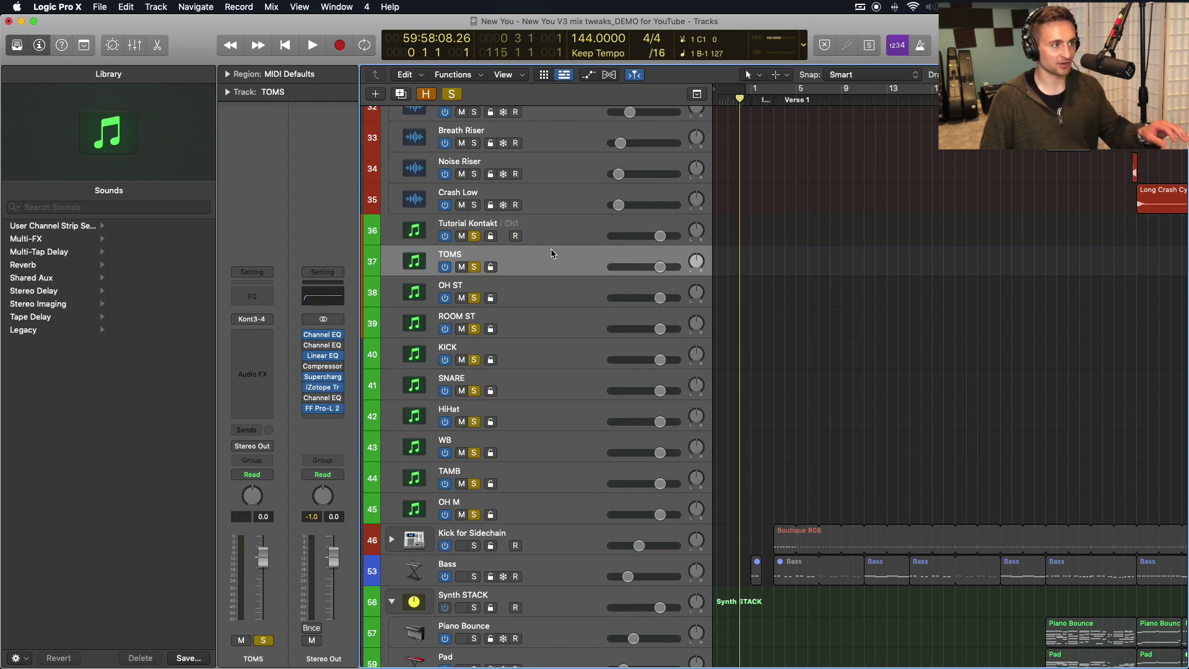
{"action": "left_click", "coordinate": [520, 316]}
{"action": "left_click", "coordinate": [525, 259]}
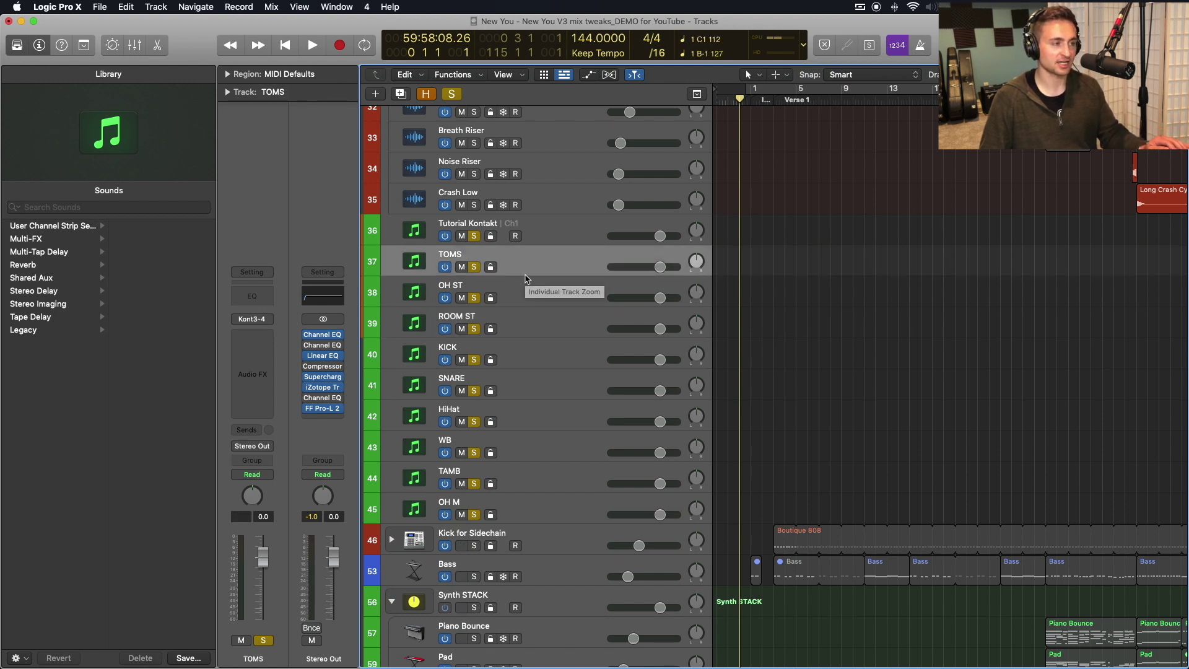
{"action": "left_click", "coordinate": [523, 231]}
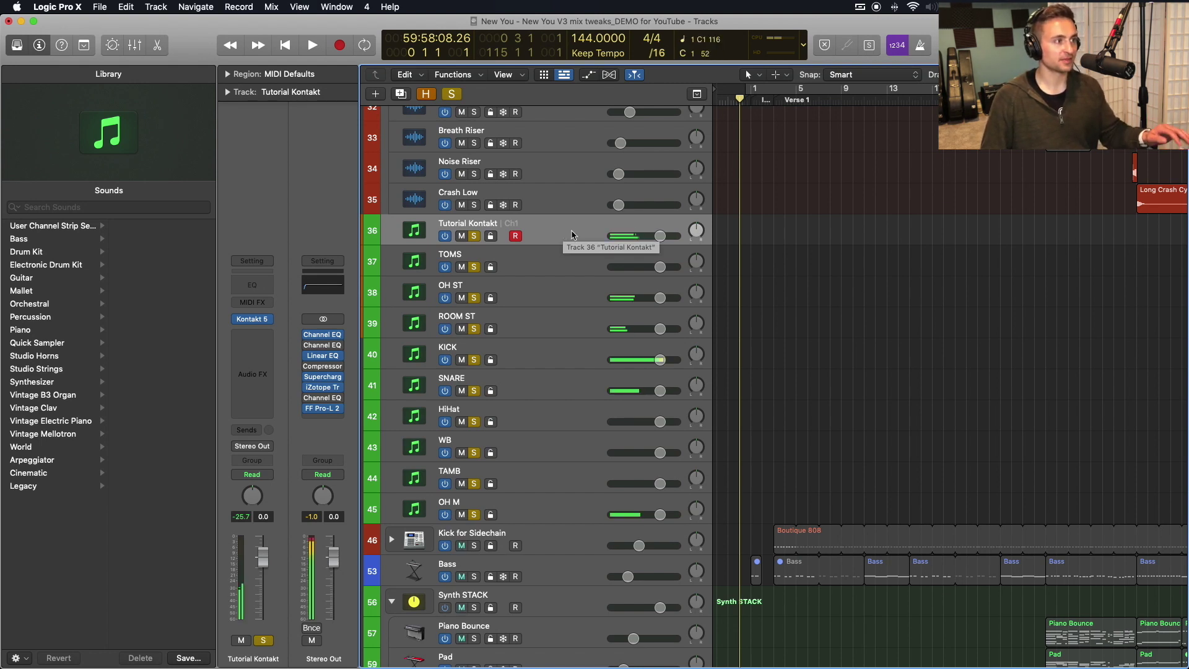
{"action": "left_click", "coordinate": [543, 265]}
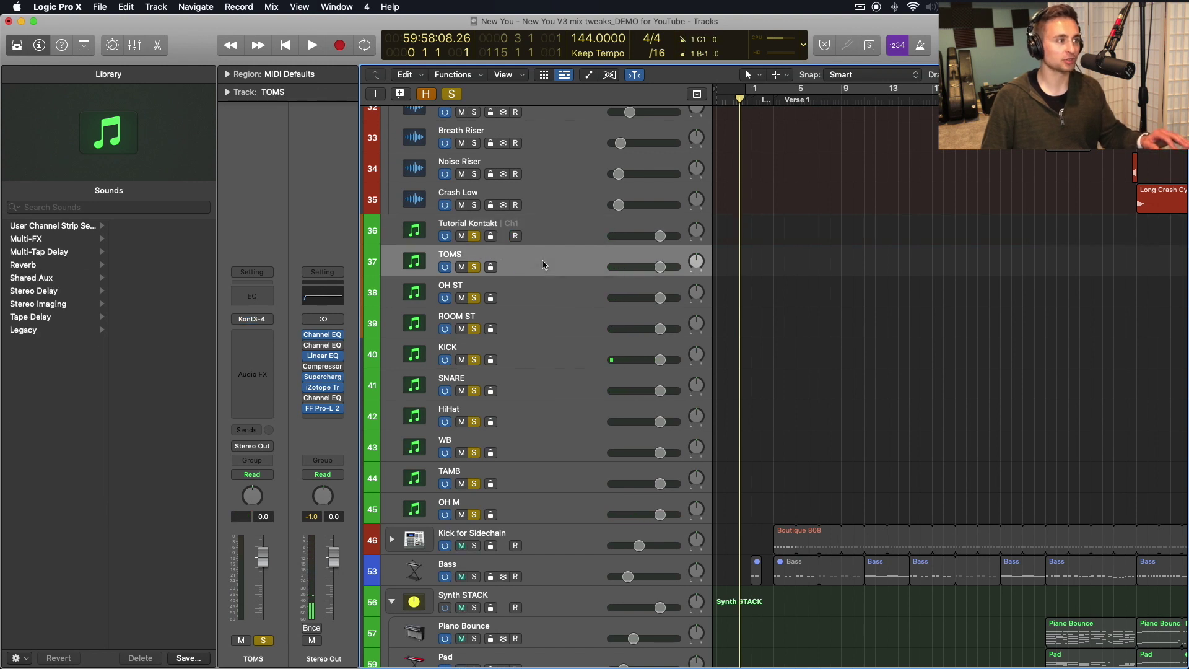
{"action": "left_click", "coordinate": [553, 236]}
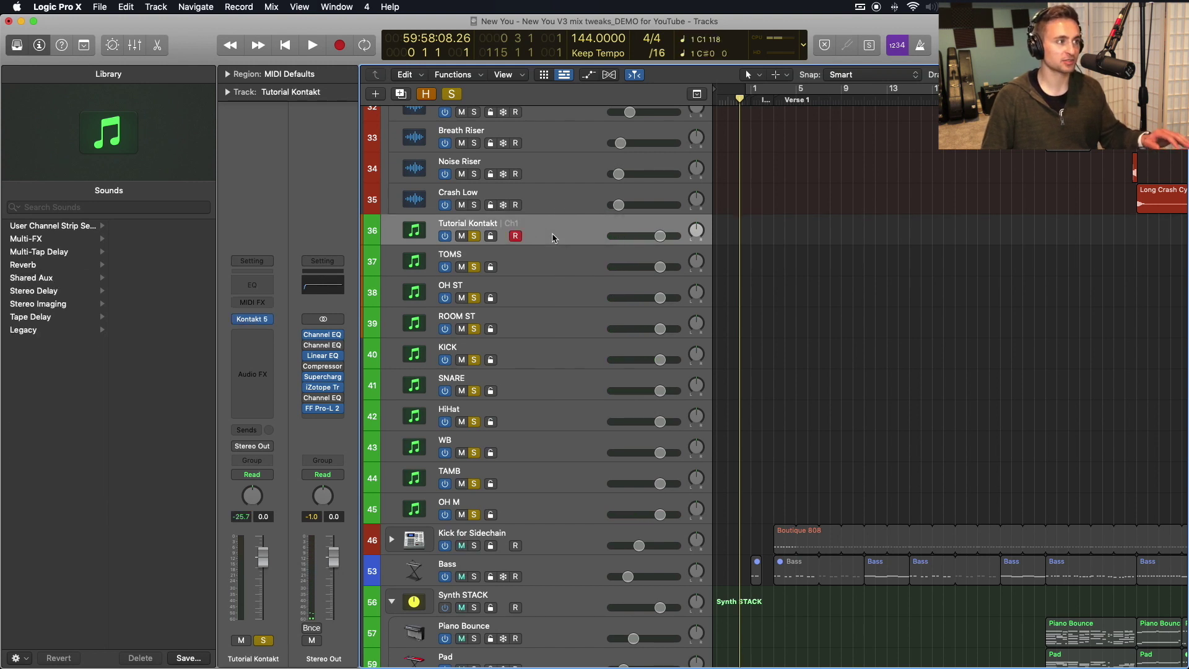
{"action": "left_click", "coordinate": [539, 275]}
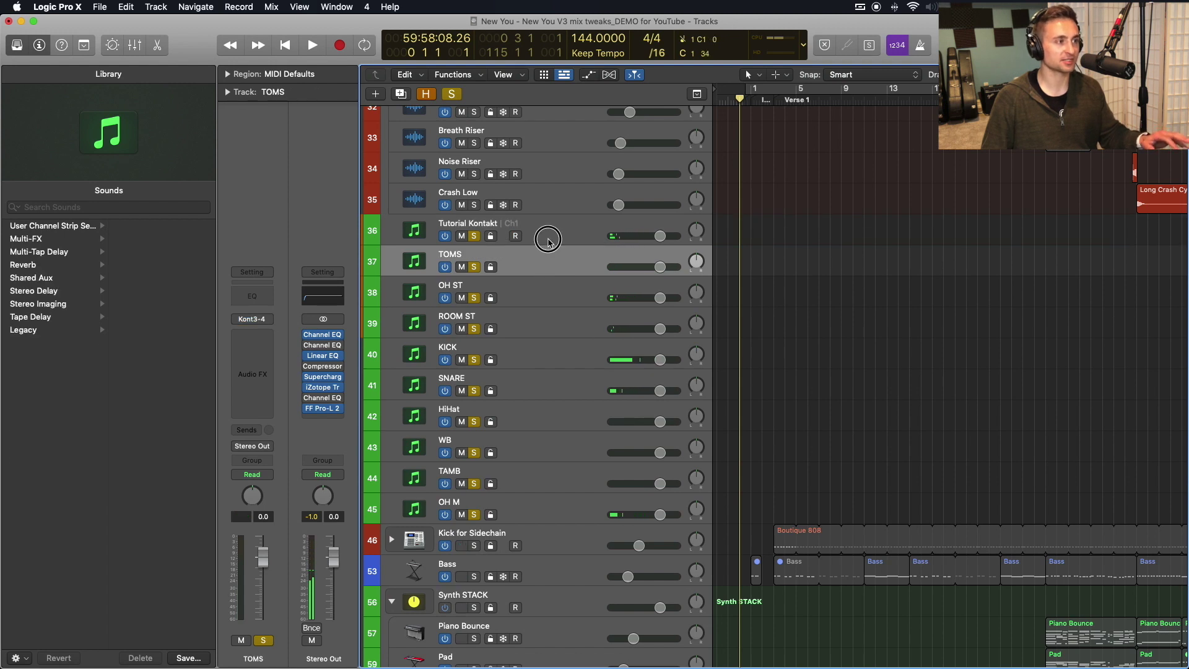
{"action": "left_click", "coordinate": [548, 241]}
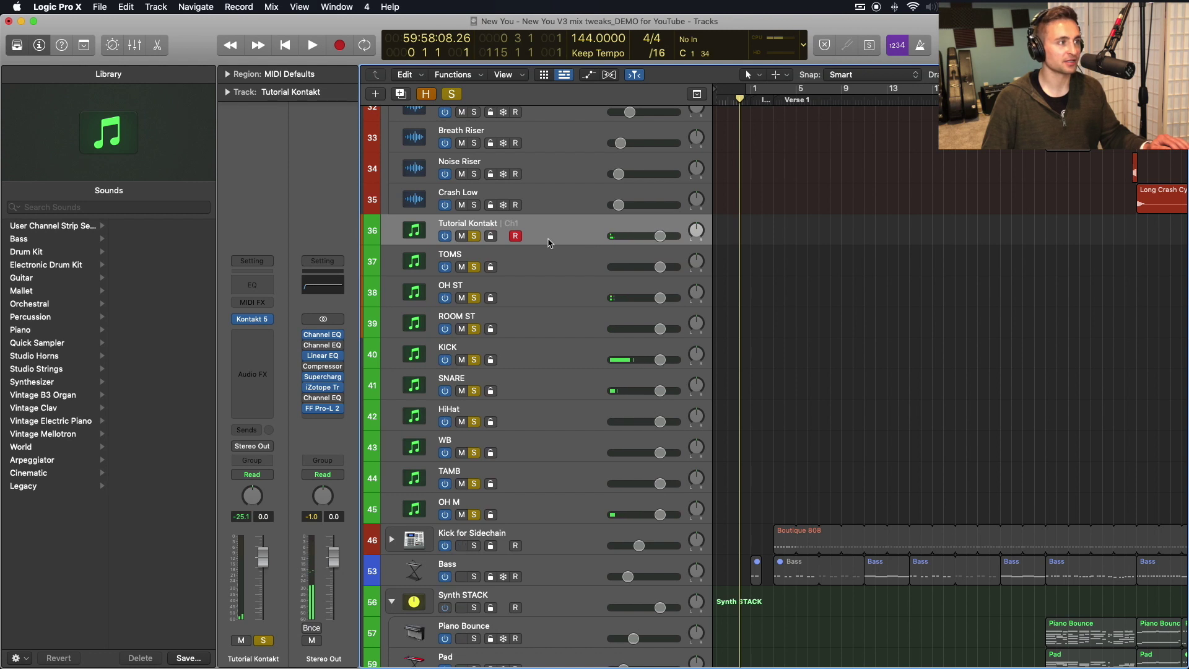
{"action": "scroll", "coordinate": [549, 244], "scroll_direction": "down", "scroll_amount": 5}
{"action": "scroll", "coordinate": [550, 243], "scroll_direction": "up", "scroll_amount": 10}
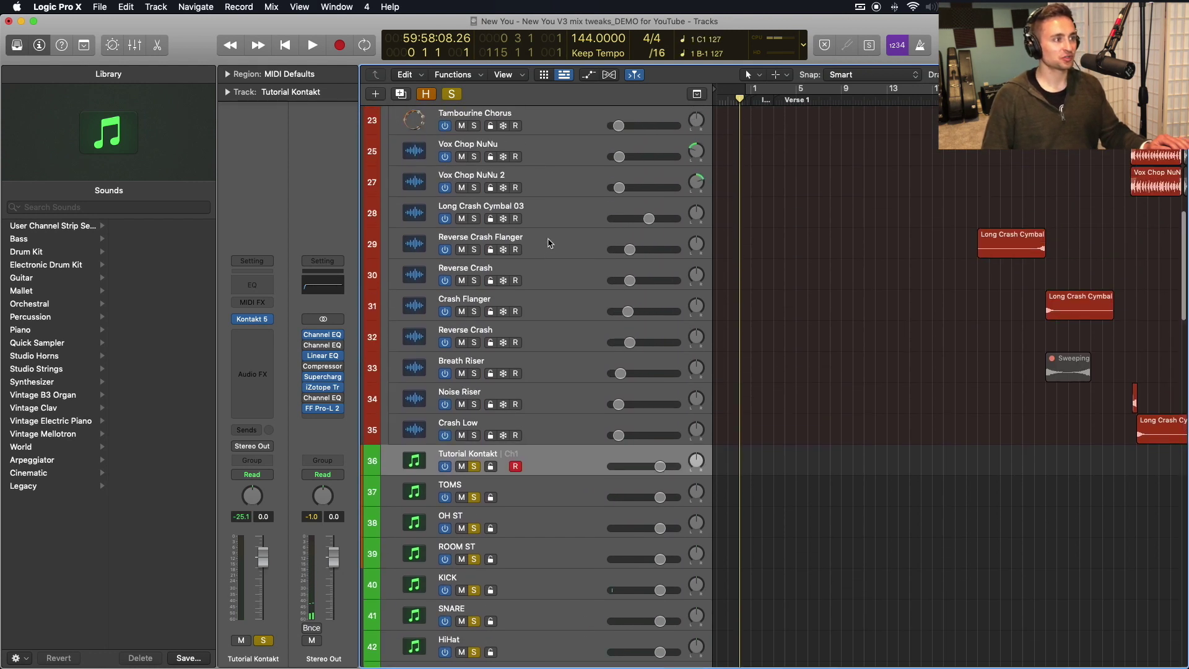
{"action": "scroll", "coordinate": [549, 244], "scroll_direction": "down", "scroll_amount": 4}
{"action": "scroll", "coordinate": [571, 381], "scroll_direction": "down", "scroll_amount": 4}
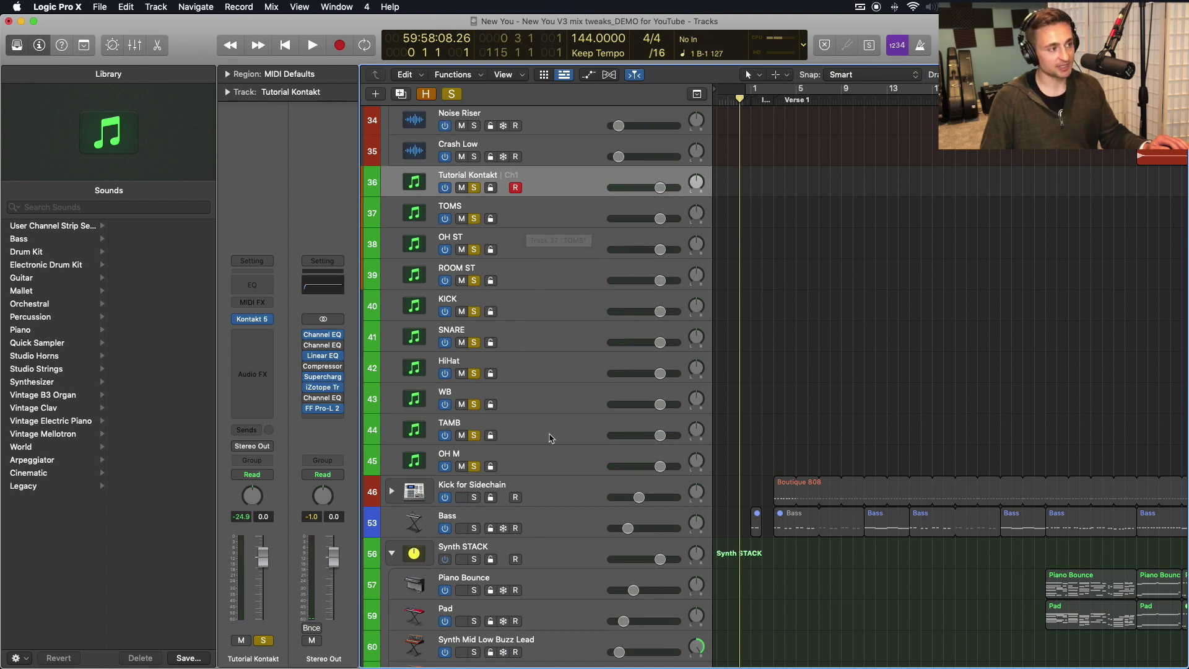
{"action": "left_click", "coordinate": [538, 304]}
Insert a Channel EQ on the KICK aux channel, then close its editor window
{"action": "double_click", "coordinate": [252, 296]}
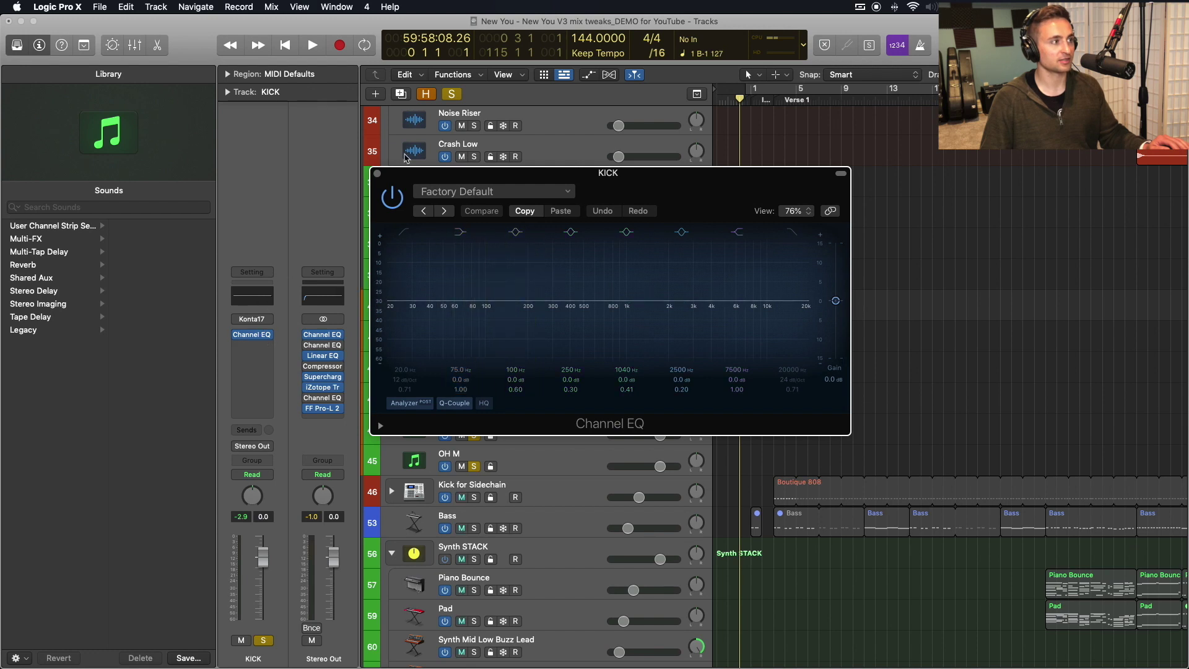
{"action": "left_click", "coordinate": [378, 174]}
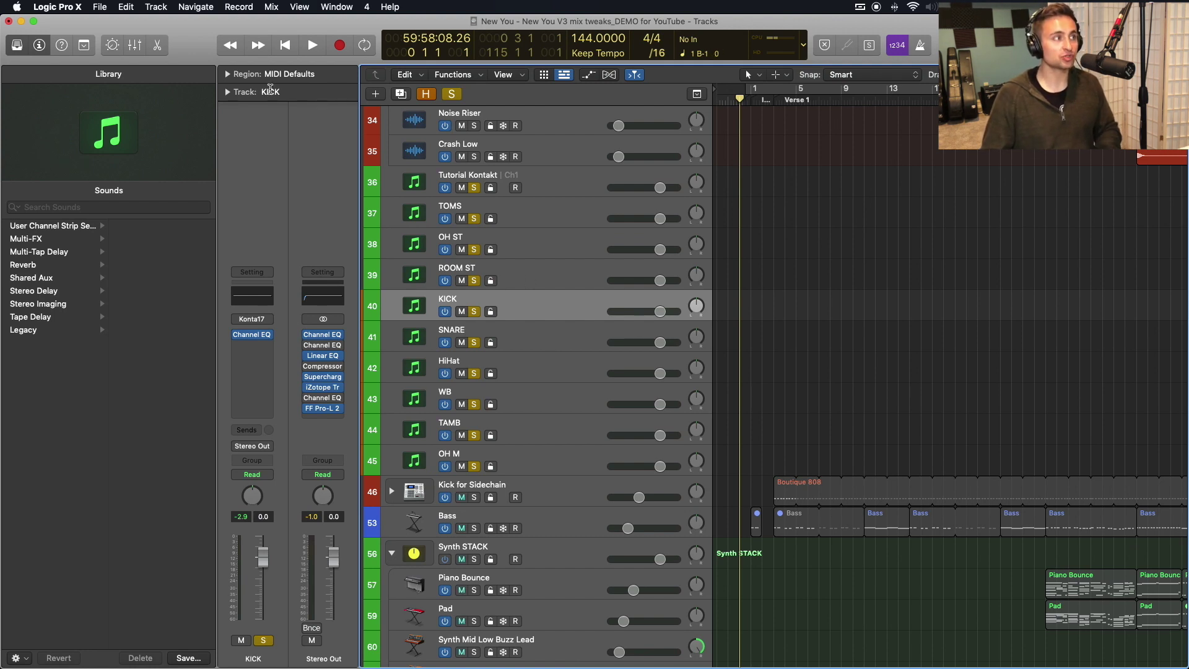
Review Kontakt 5's multi-output options for a new track, then cancel without adding one
{"action": "left_click", "coordinate": [375, 96]}
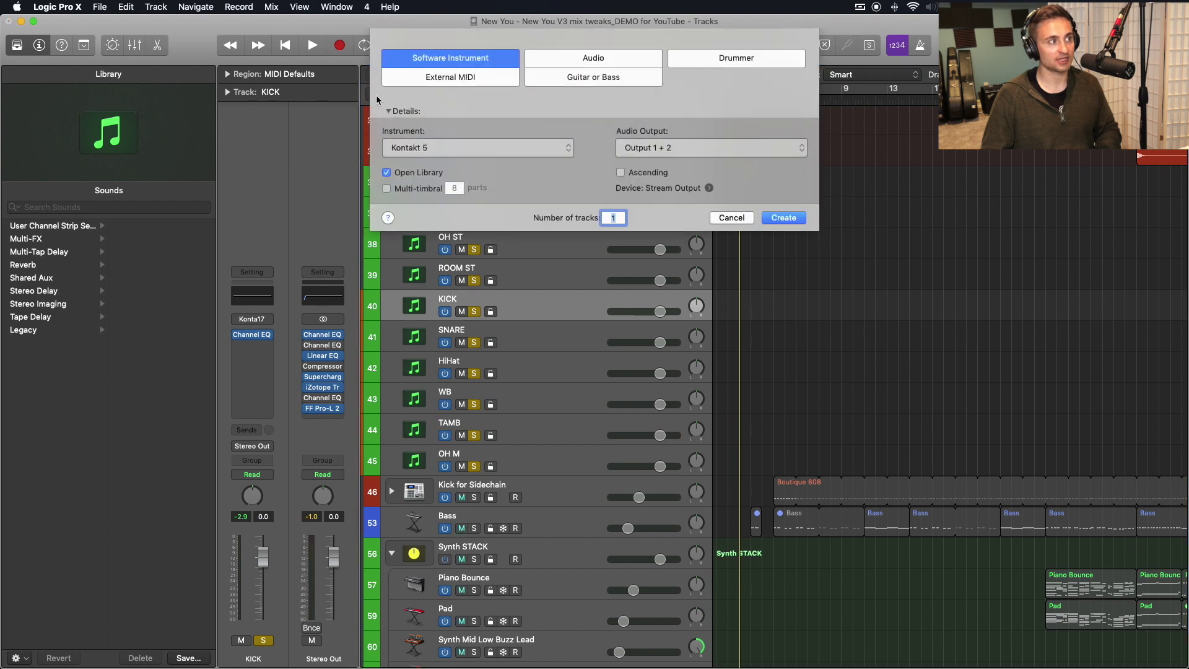
{"action": "left_click", "coordinate": [492, 151]}
{"action": "mouse_move", "coordinate": [527, 150]}
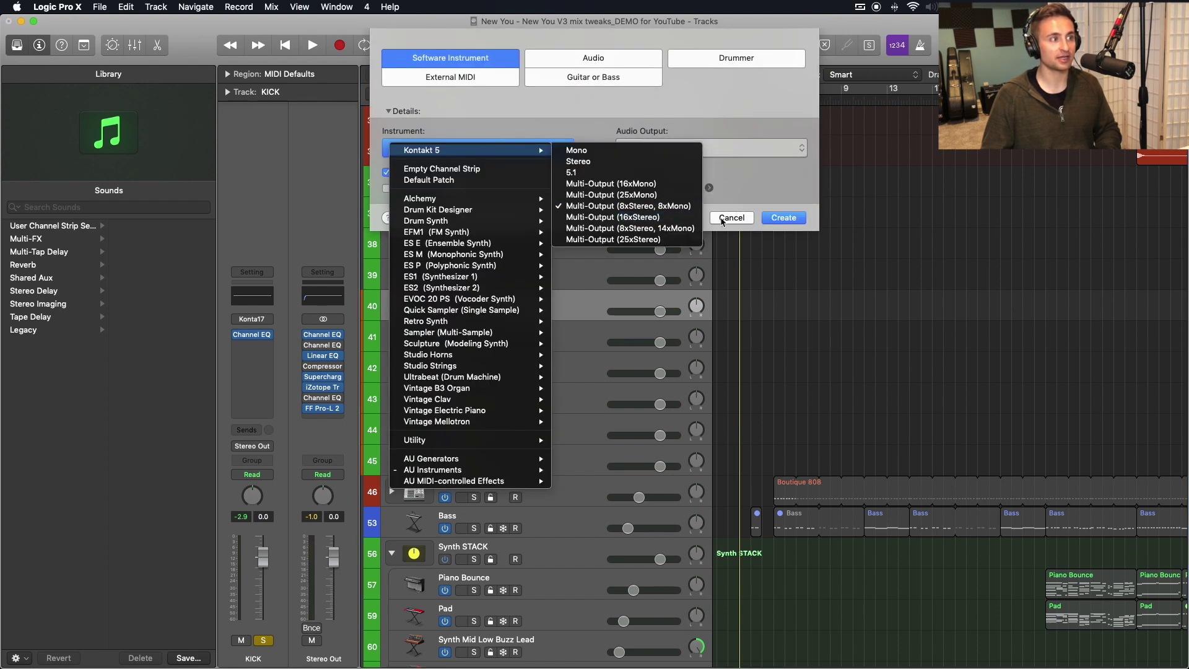
{"action": "left_click", "coordinate": [747, 219]}
{"action": "left_click", "coordinate": [746, 218]}
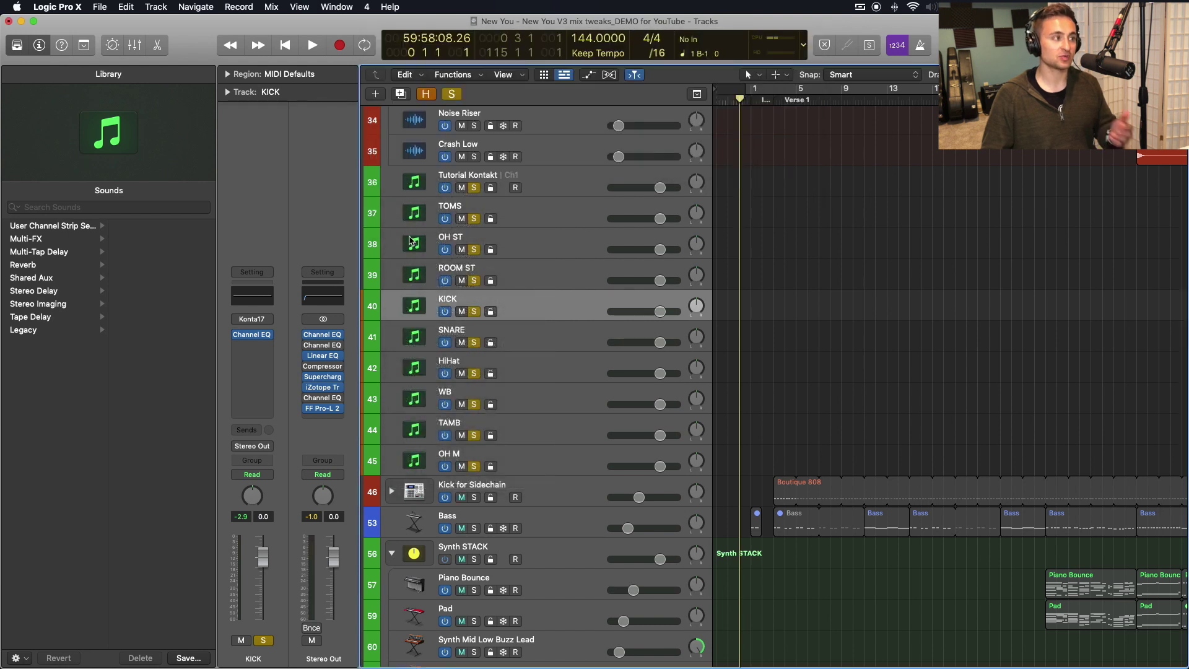
Select the Tutorial Kontakt track and show the mixer below the tracks
{"action": "scroll", "coordinate": [484, 223], "scroll_direction": "up", "scroll_amount": 1}
{"action": "left_click", "coordinate": [484, 223]}
{"action": "key", "text": "x"}
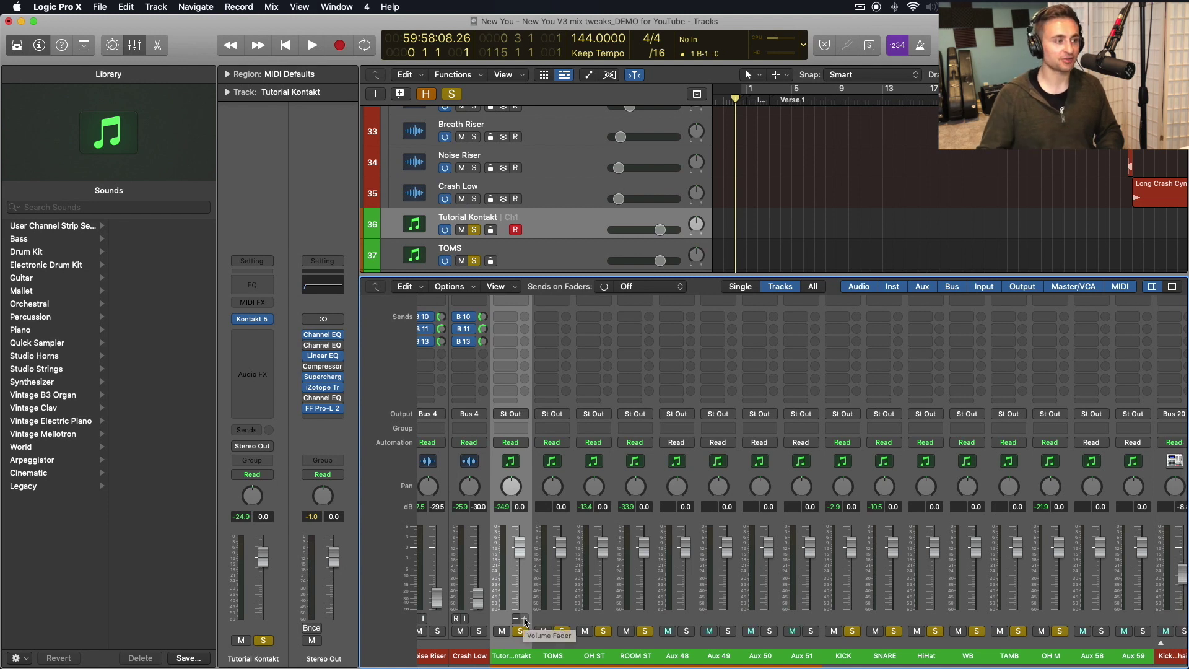
Check the KICK and SNARE output routing in Kontakt Studio Drummer, then close the instrument window
{"action": "scroll", "coordinate": [524, 621], "scroll_direction": "up", "scroll_amount": 5}
{"action": "scroll", "coordinate": [527, 610], "scroll_direction": "up", "scroll_amount": 1}
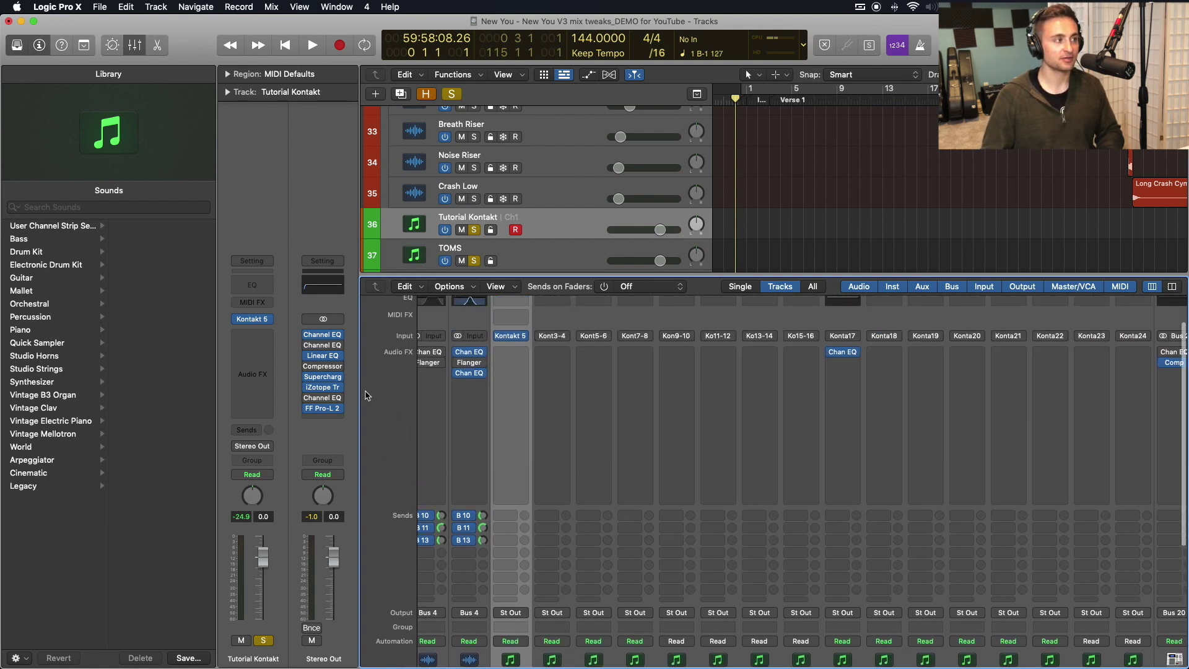
{"action": "left_click", "coordinate": [253, 321]}
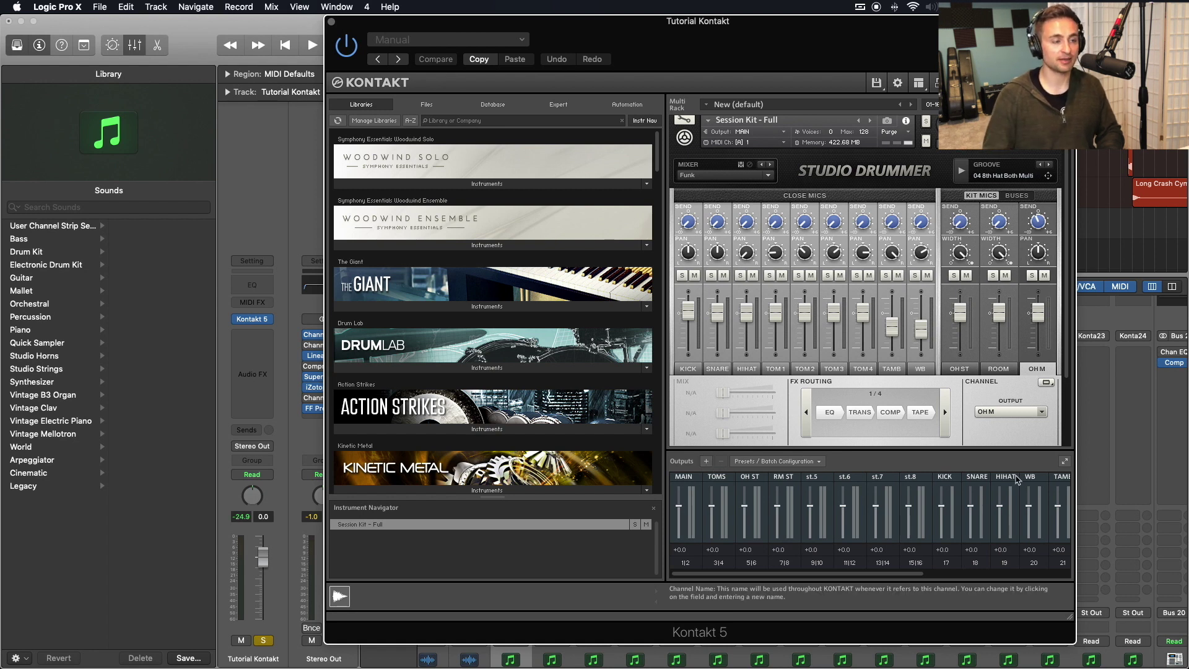
{"action": "left_click", "coordinate": [688, 369]}
{"action": "left_click", "coordinate": [717, 369]}
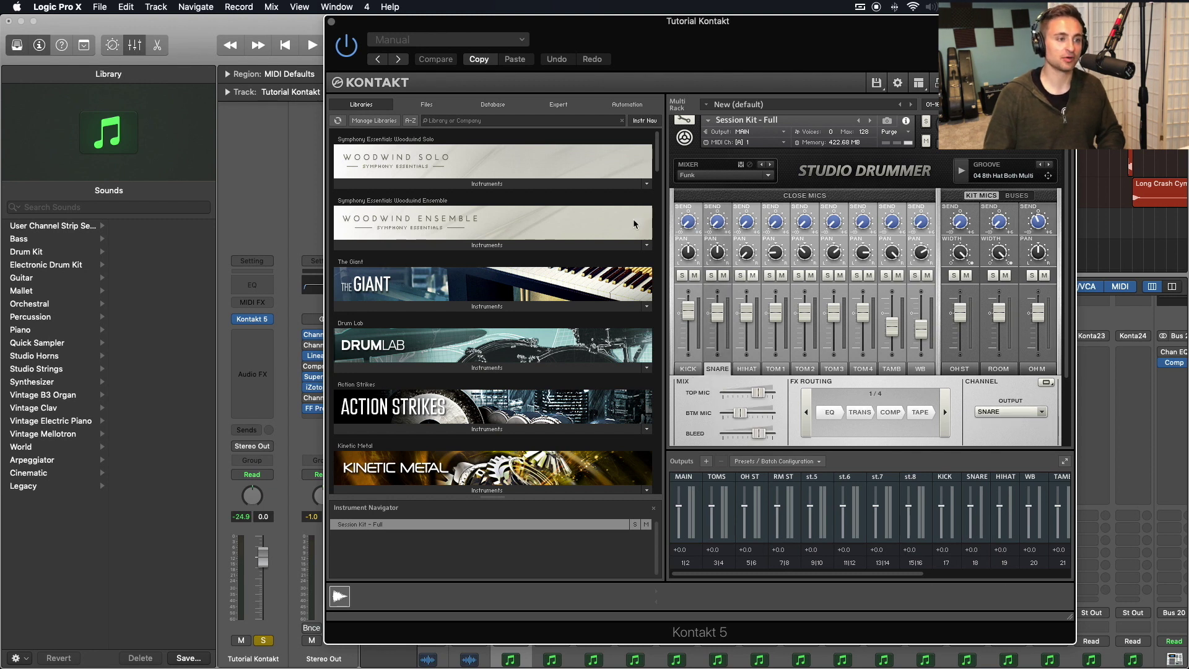
{"action": "left_click", "coordinate": [333, 23]}
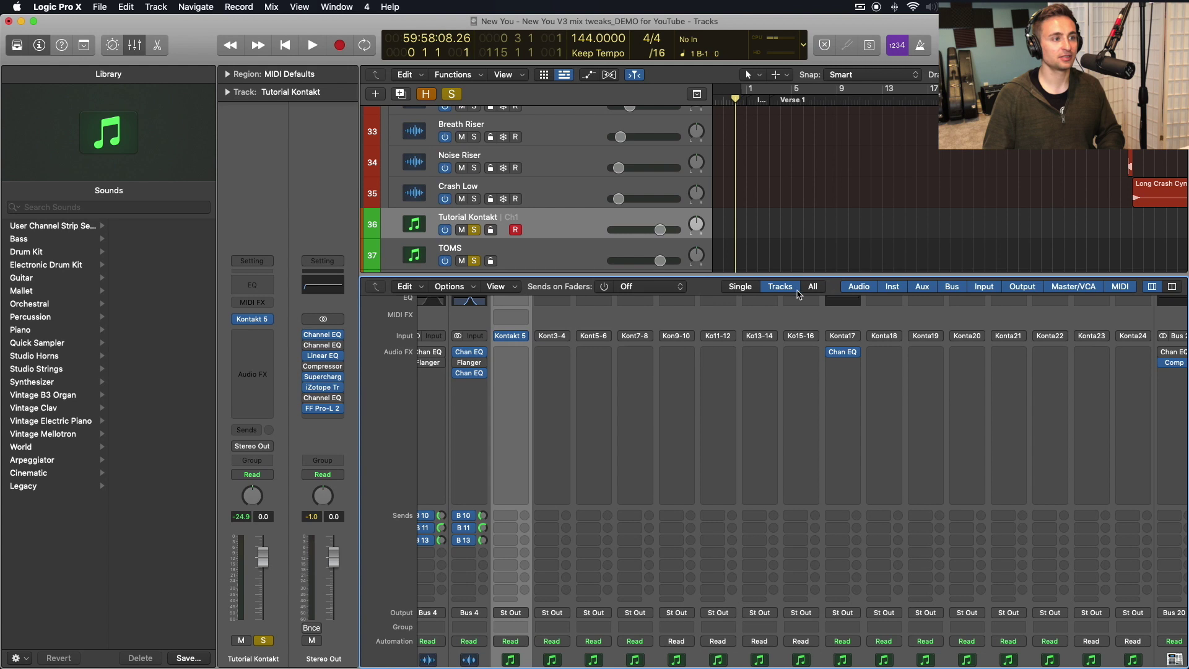
{"action": "scroll", "coordinate": [712, 354], "scroll_direction": "down", "scroll_amount": 5}
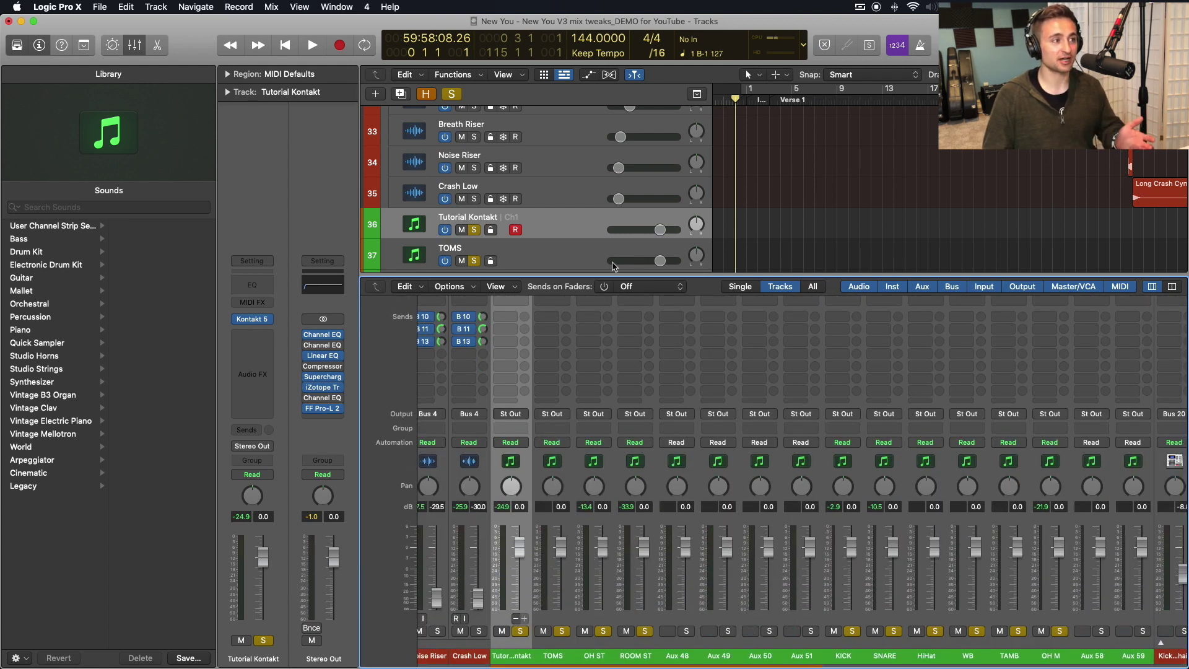
{"action": "mouse_move", "coordinate": [782, 640]}
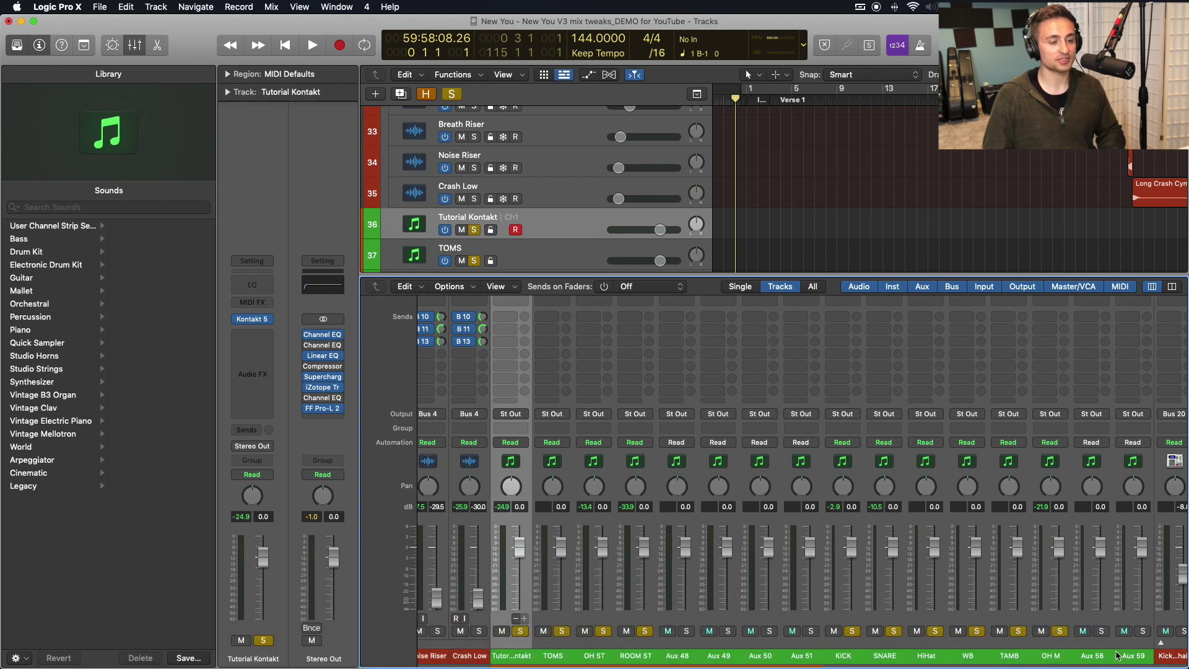
{"action": "key", "text": "x"}
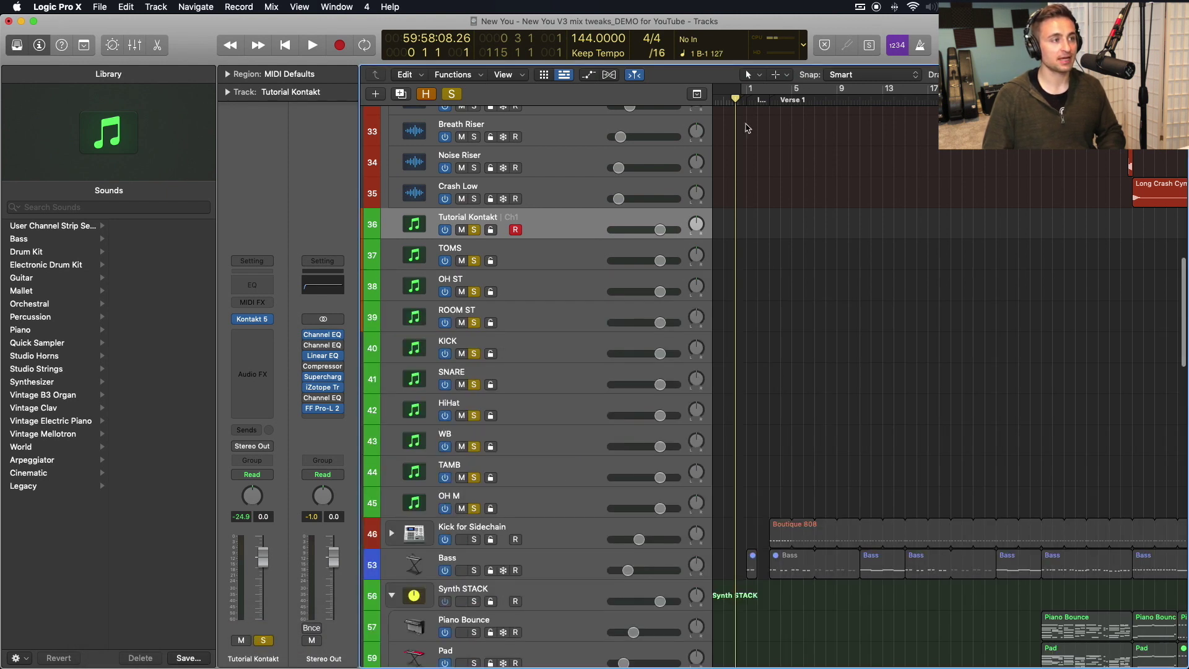